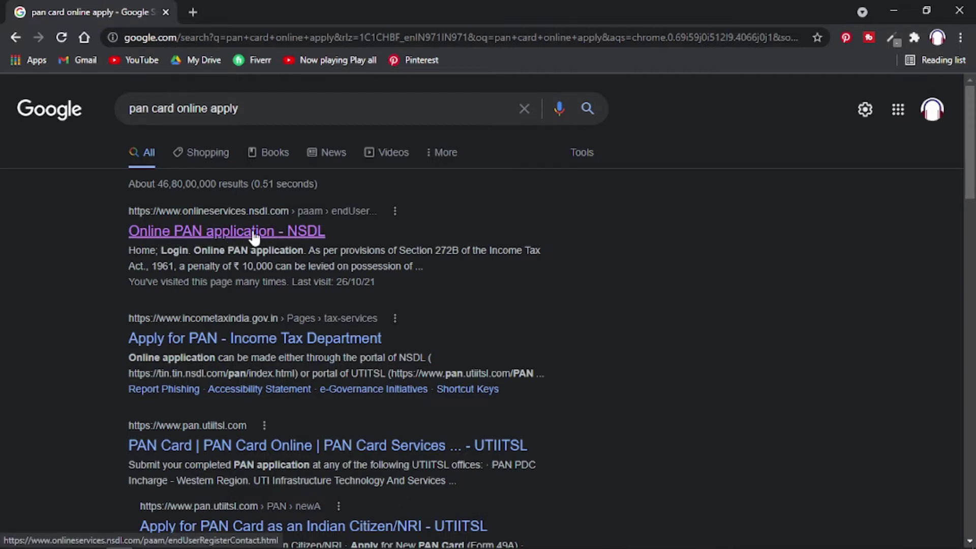
Open the 'Online PAN application - NSDL' result from the 'pan card online apply' Google search.
click(254, 232)
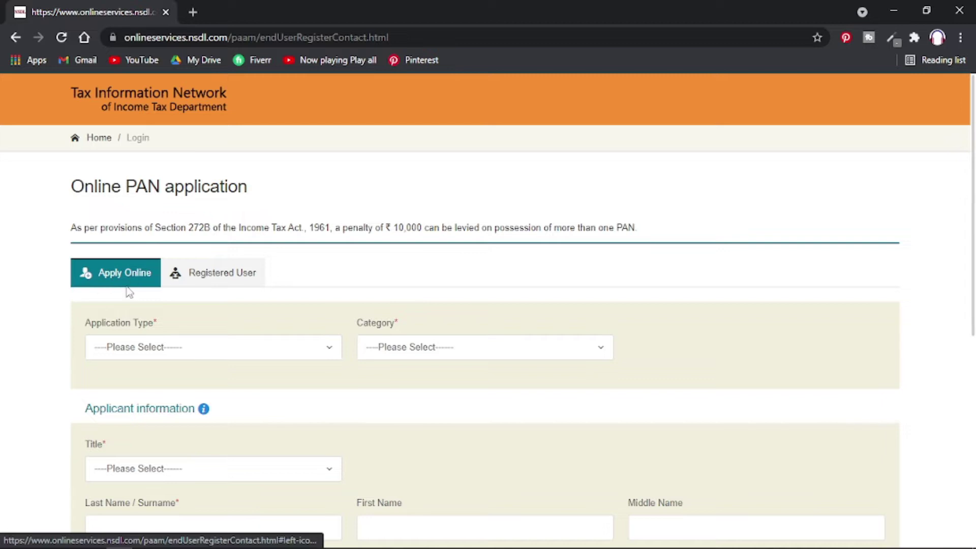
Choose application type New PAN - Indian Citizen (Form 49A), category INDIVIDUAL, and title Shri.
scroll(142, 354, down, 2)
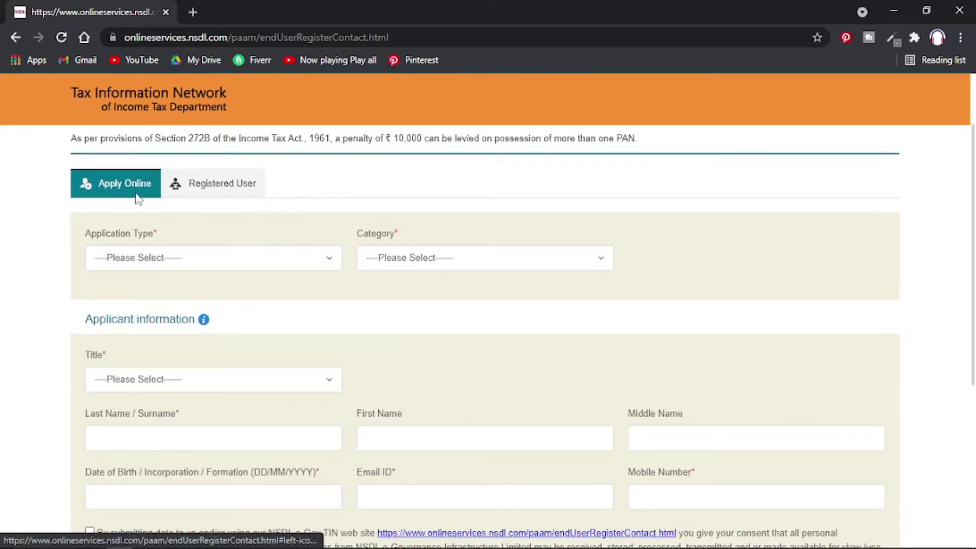
click(160, 259)
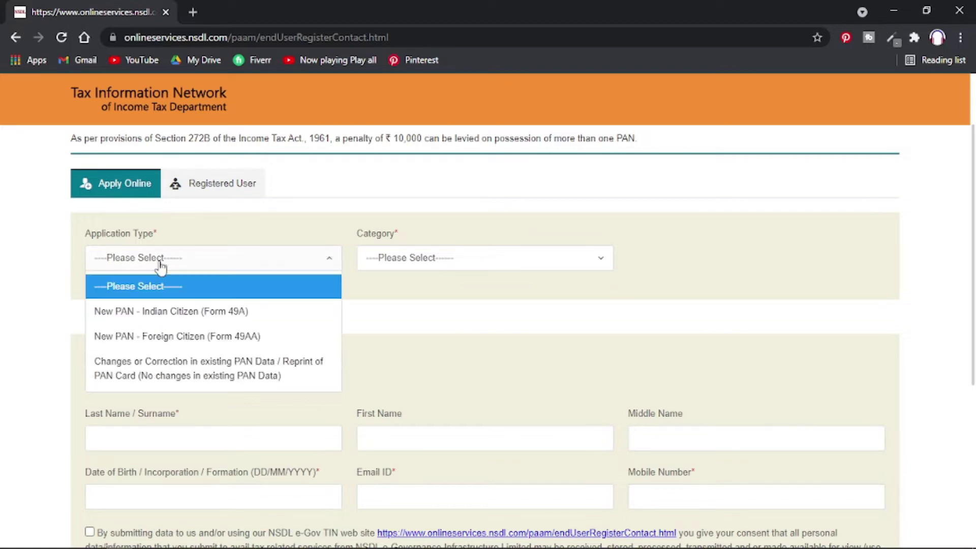
click(170, 312)
click(425, 265)
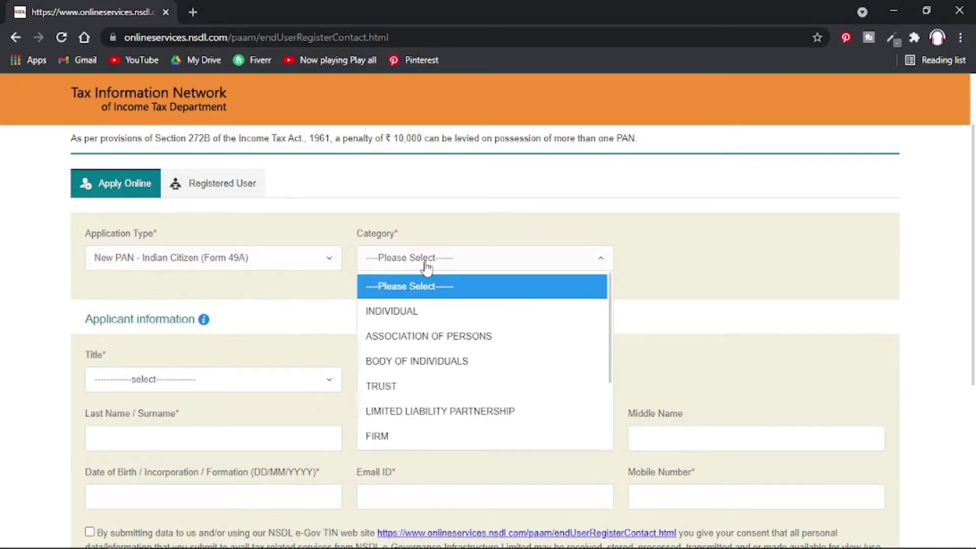
click(437, 322)
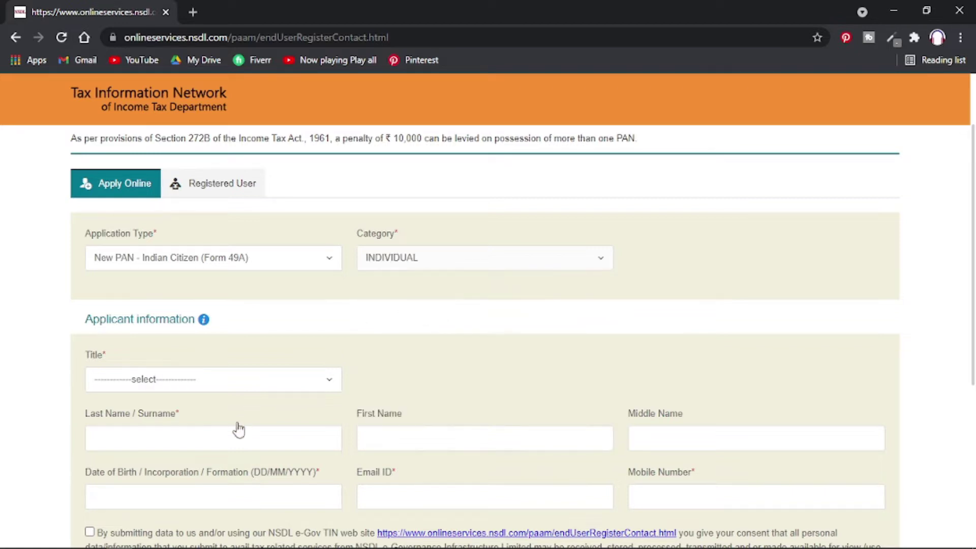
click(211, 386)
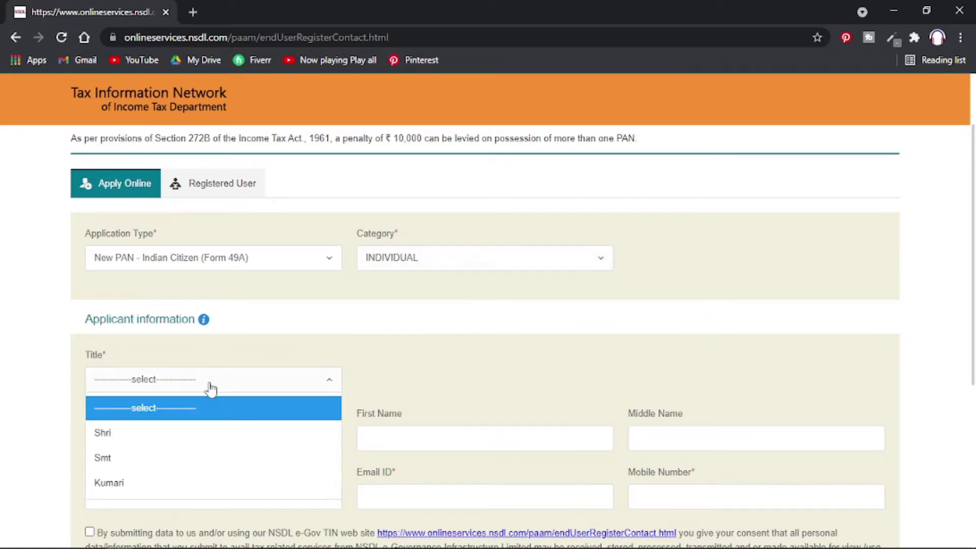
click(208, 442)
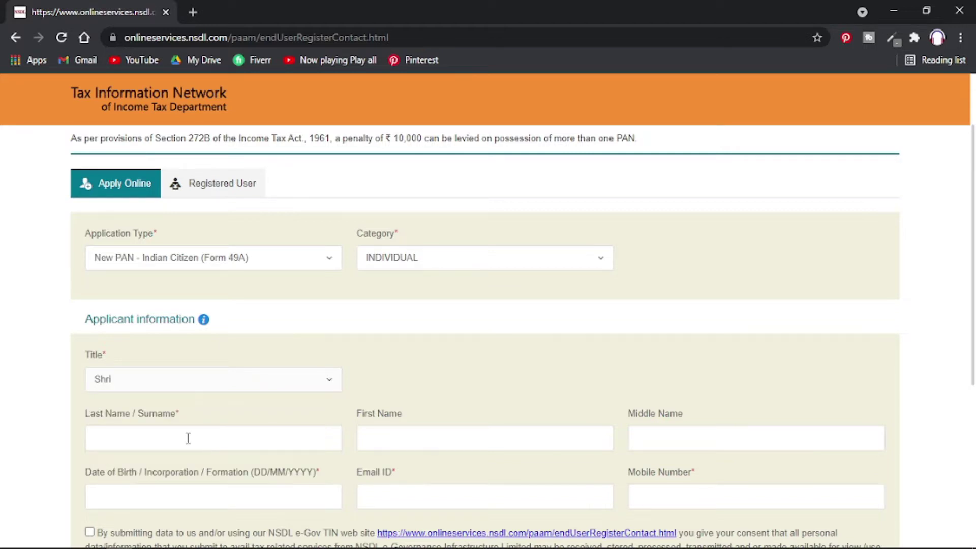
Fill in the applicant's first name and surname, accepting the autofill suggestion.
click(189, 439)
click(416, 448)
click(408, 429)
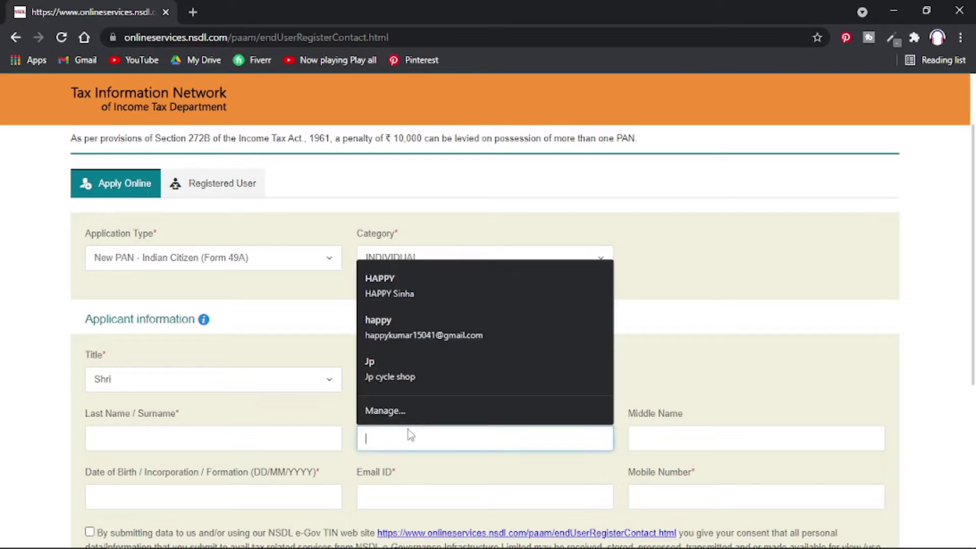
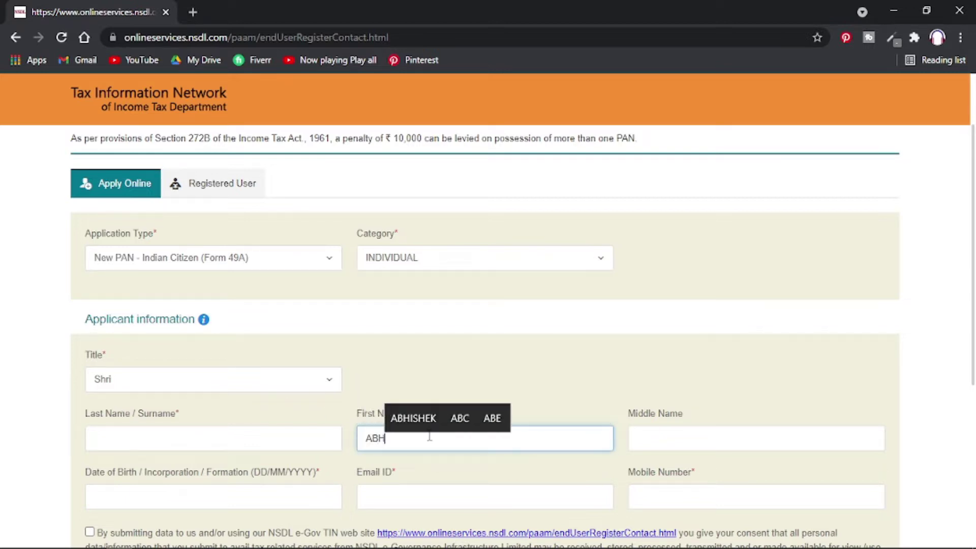
key(Return)
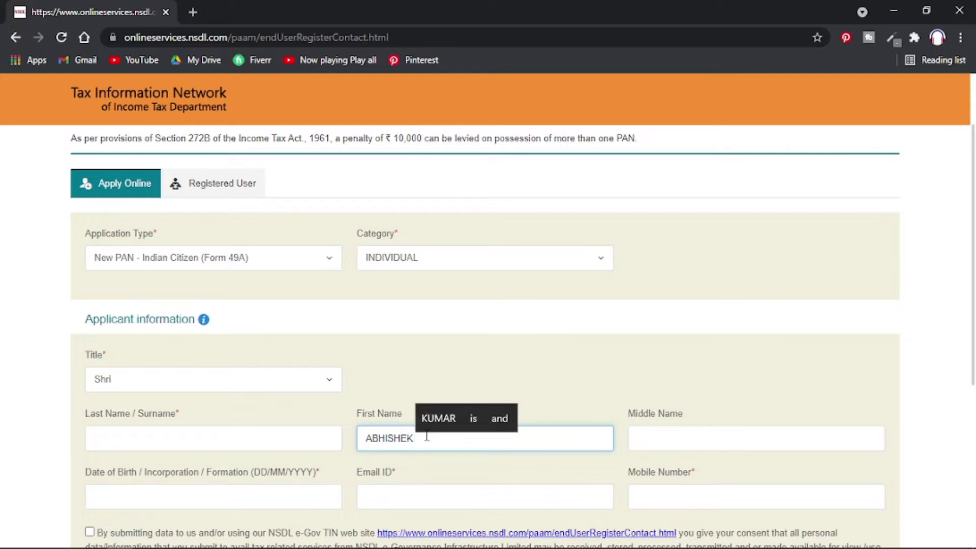
key(BackSpace)
click(259, 433)
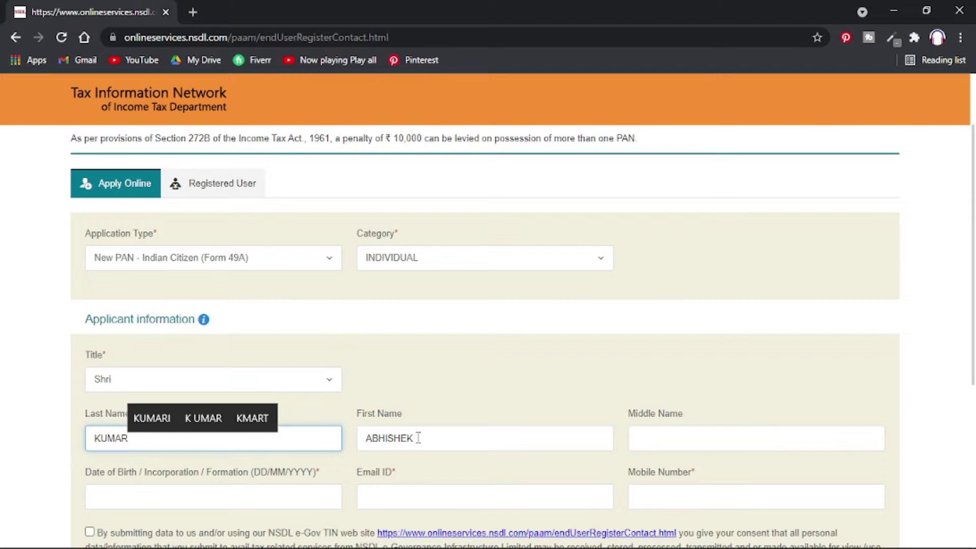
click(498, 393)
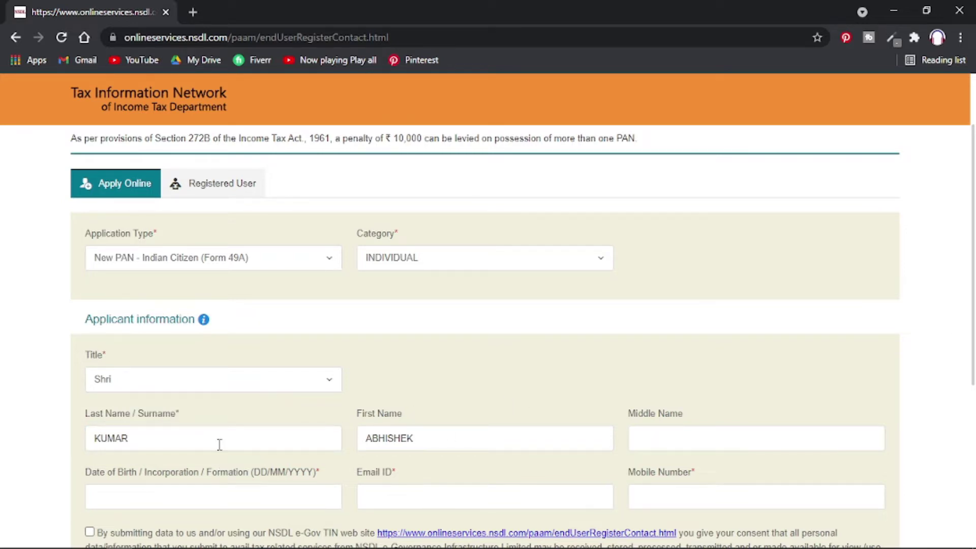
click(232, 495)
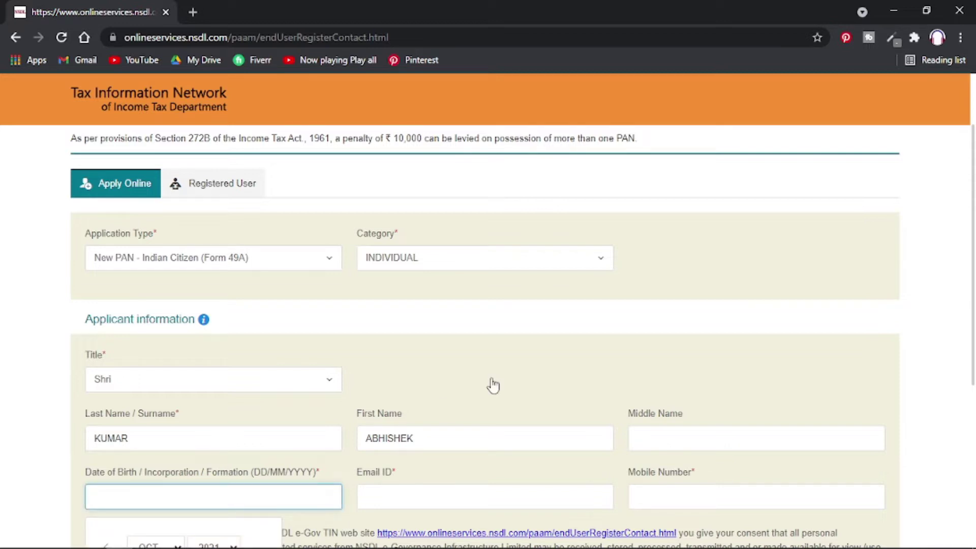
scroll(485, 387, down, 4)
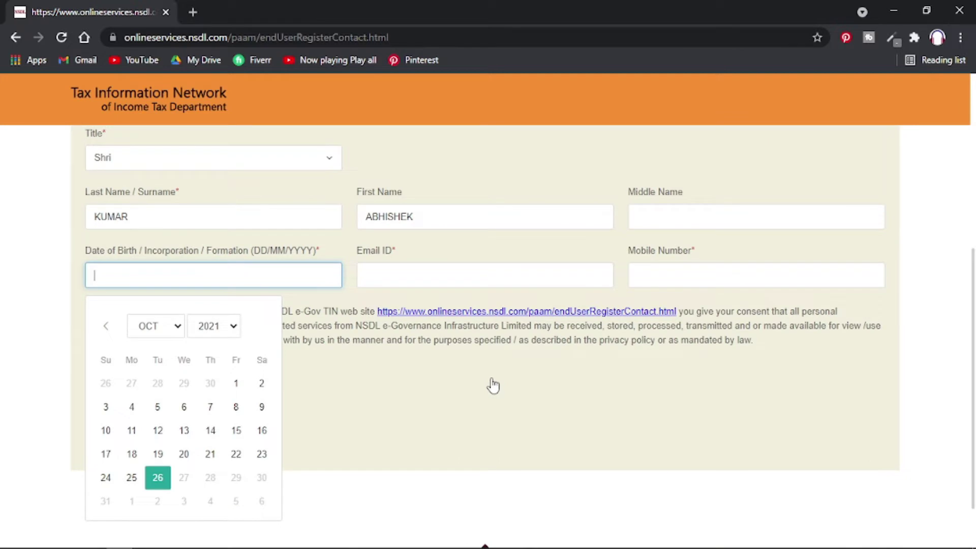
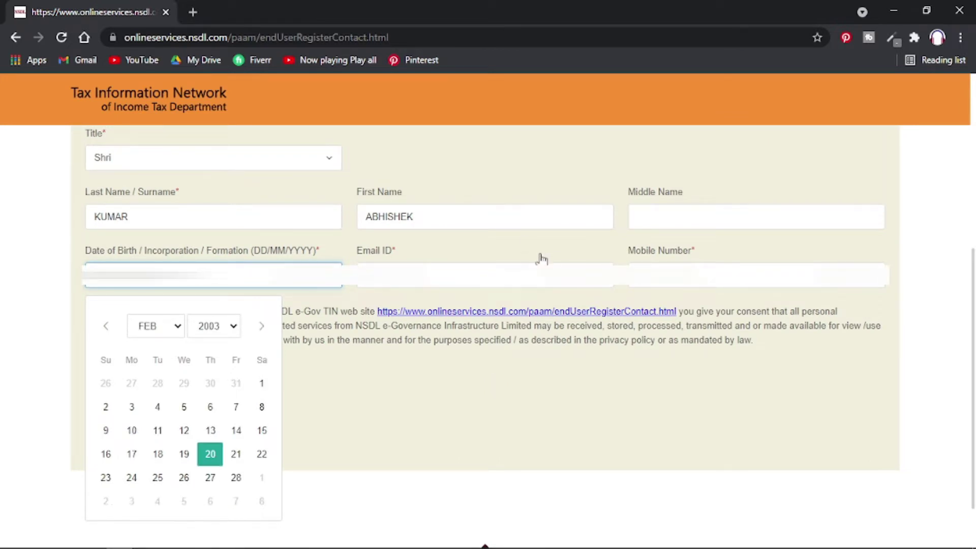
click(553, 266)
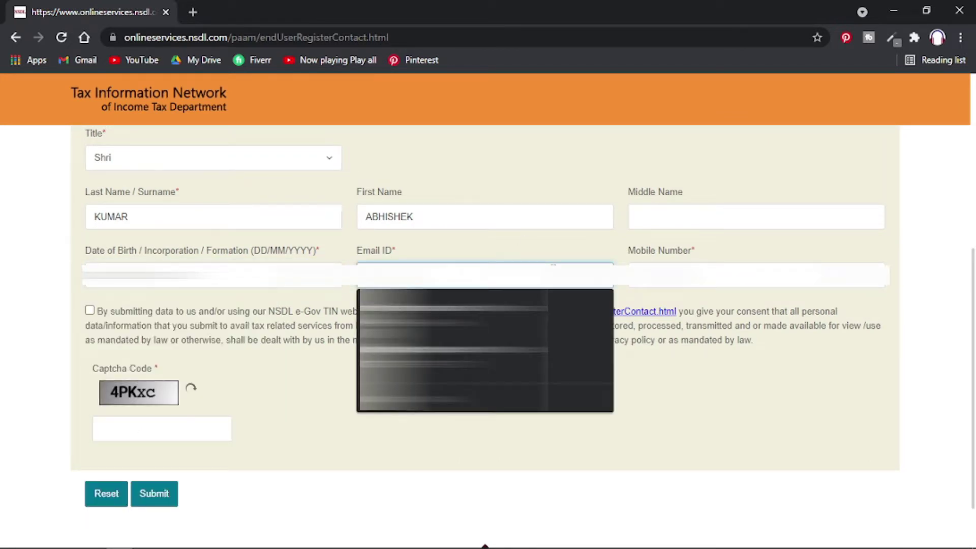
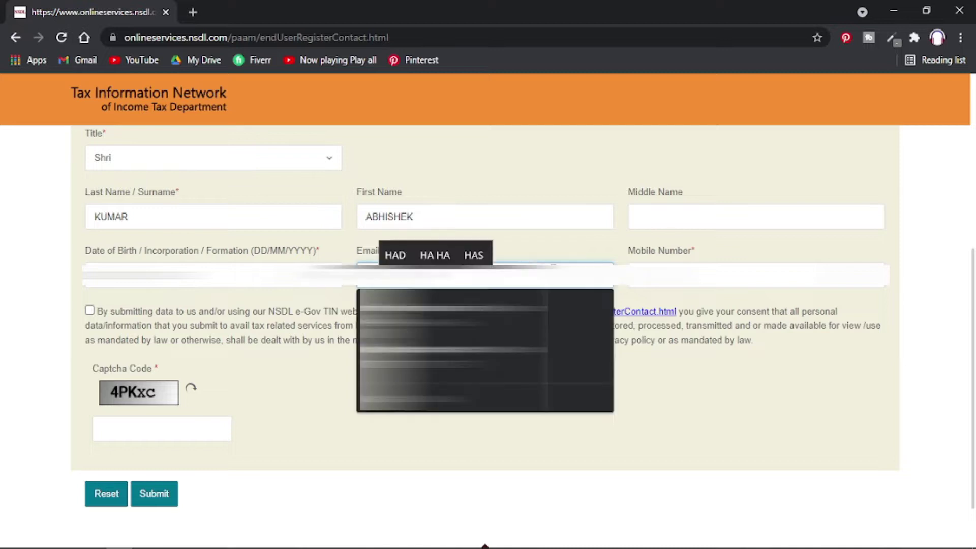
key(Tab)
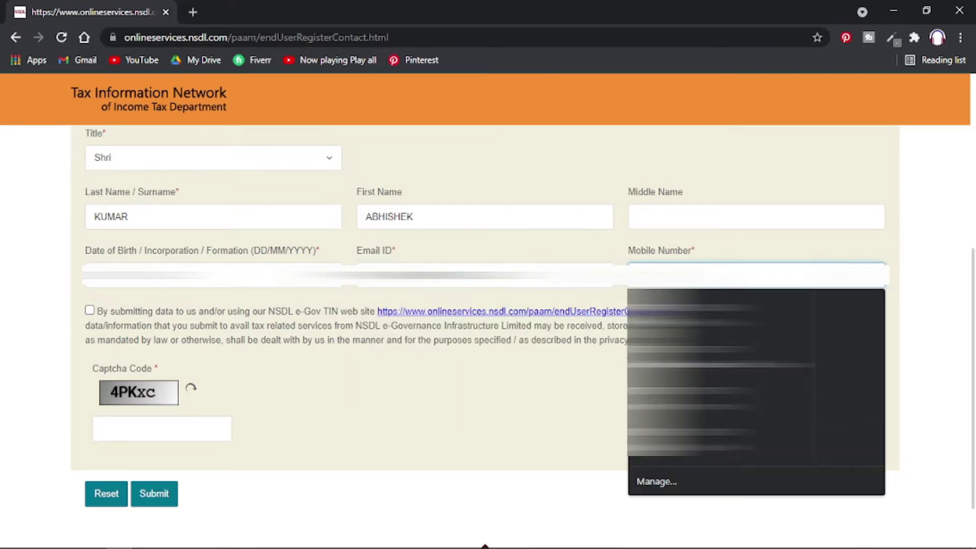
click(91, 318)
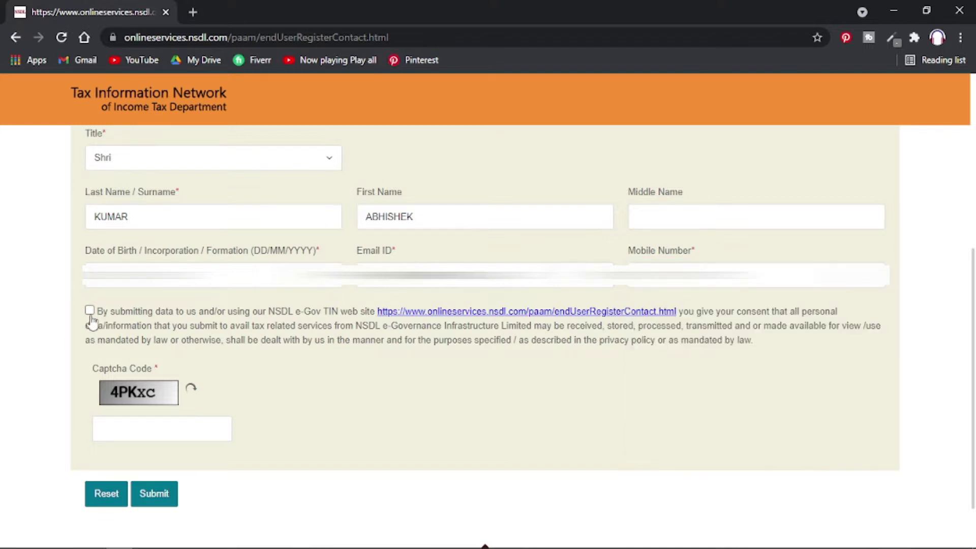
Accept the consent terms, enter the captcha code and submit the registration.
click(90, 311)
click(175, 425)
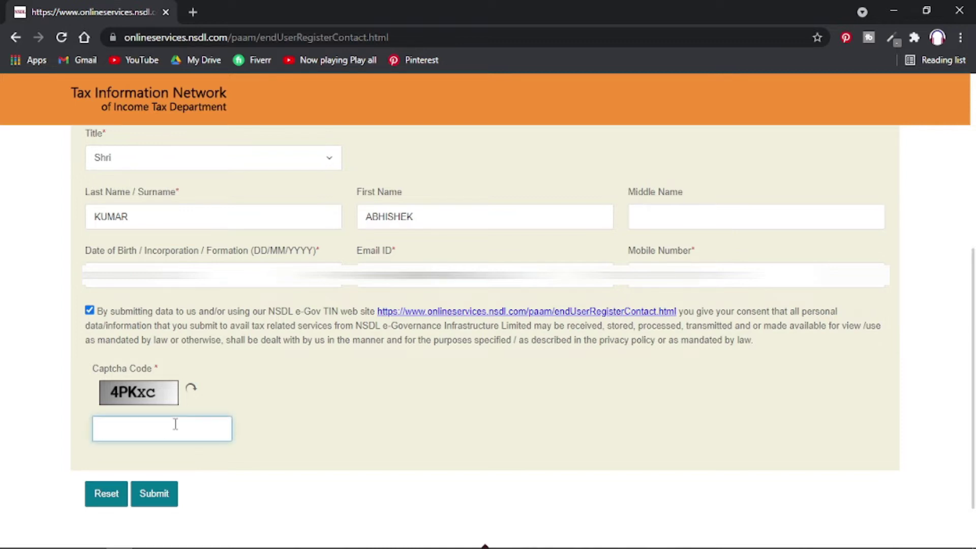
text(4PKxc)
click(155, 501)
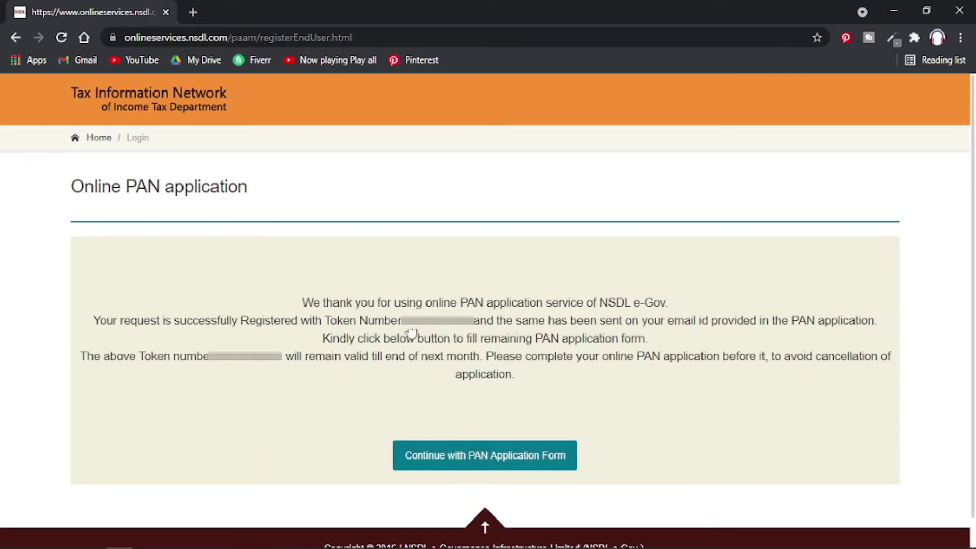
Select the token number on the confirmation page, then choose Continue with PAN Application Form.
drag(404, 325, 467, 333)
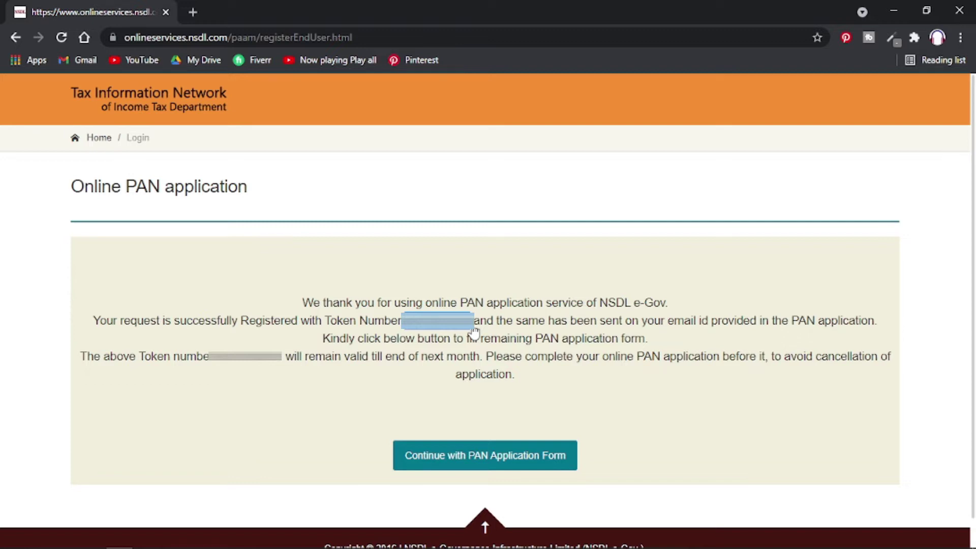
click(468, 338)
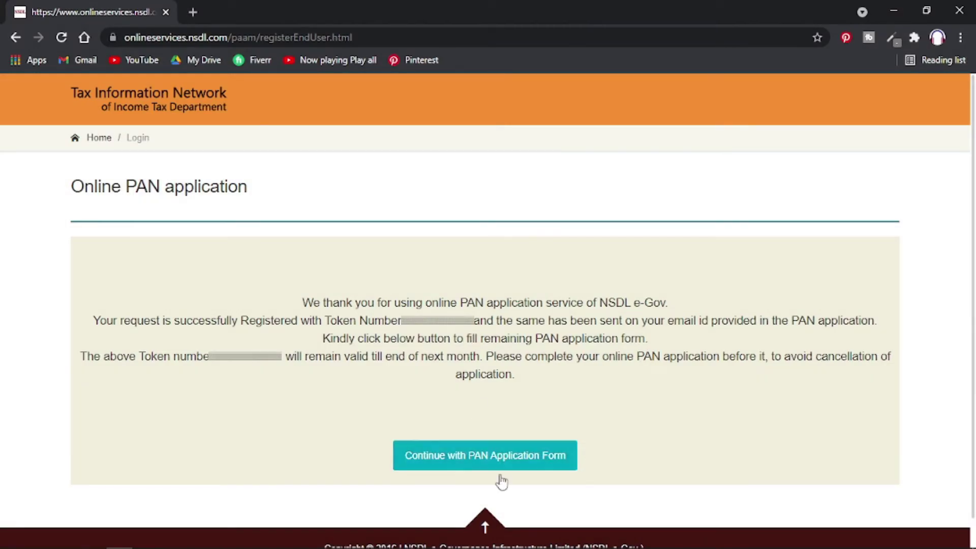
click(473, 465)
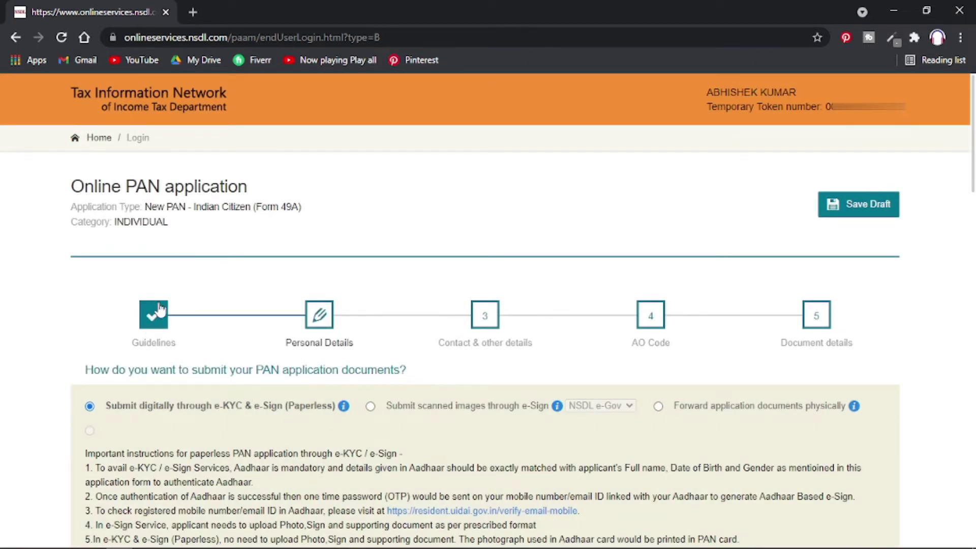
Select 'Submit scanned images through e-Sign' and review the physical PAN card Fees Applicable tables.
scroll(210, 356, down, 1)
scroll(210, 356, down, 3)
scroll(100, 287, up, 1)
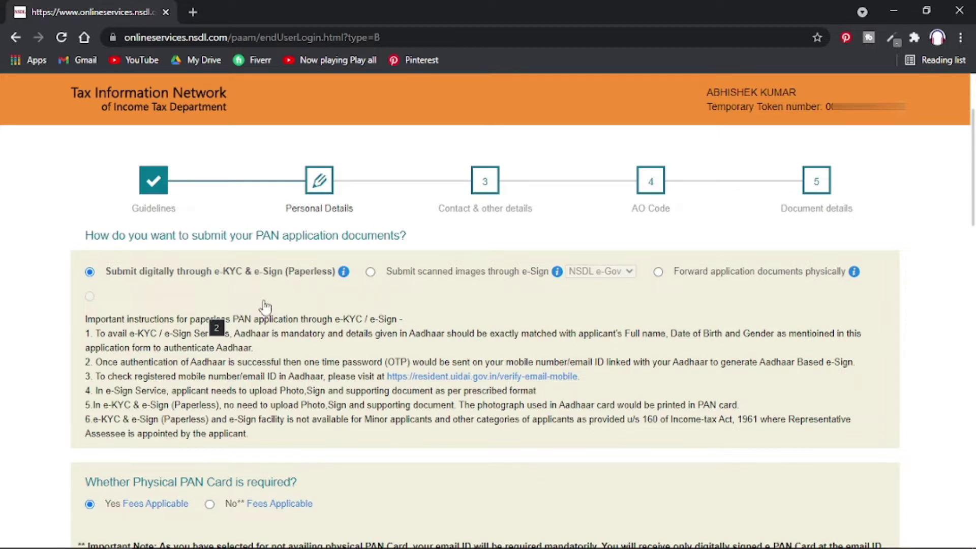
click(371, 273)
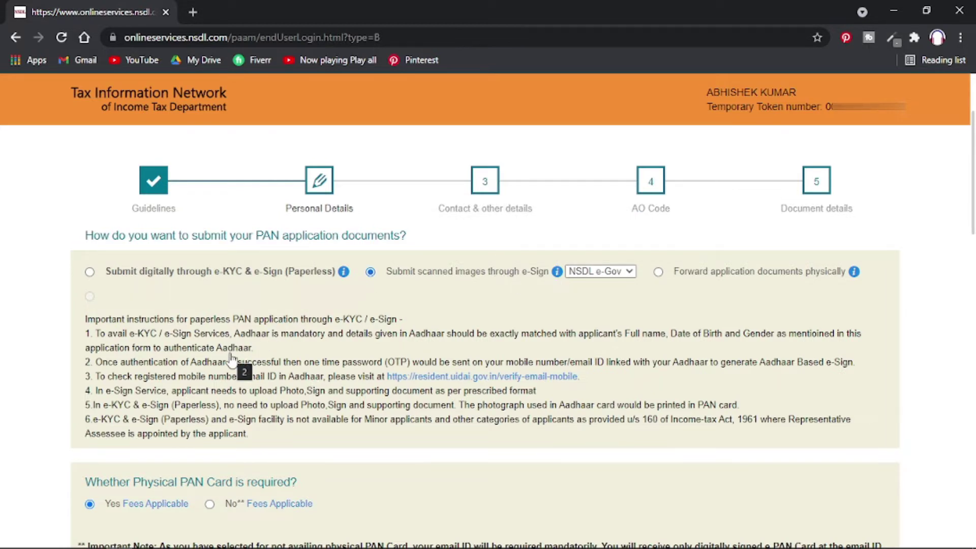
scroll(231, 358, down, 4)
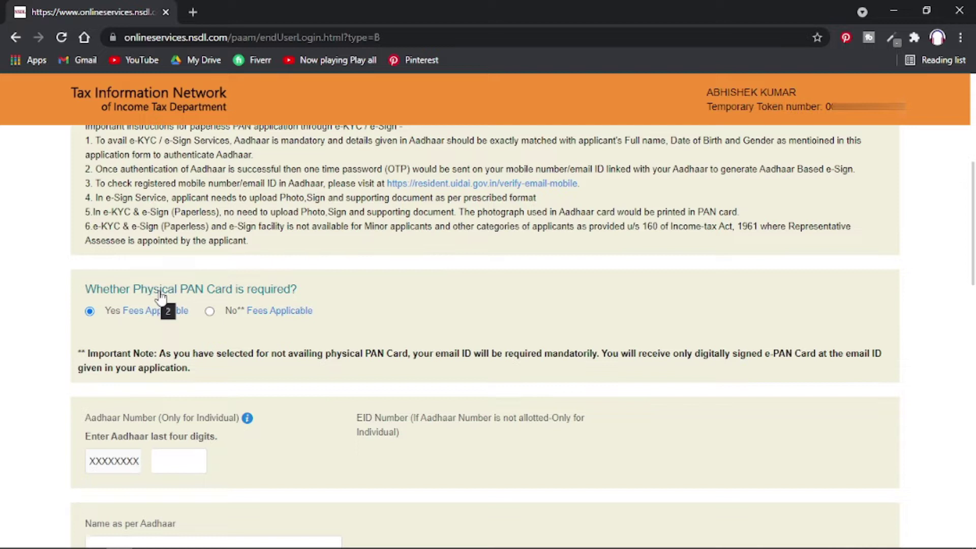
mouse_move(125, 313)
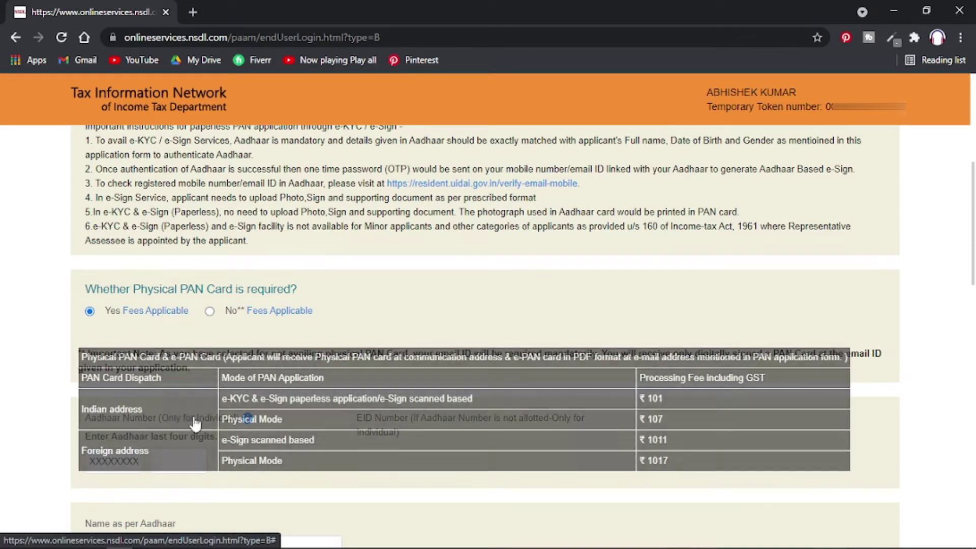
mouse_move(268, 315)
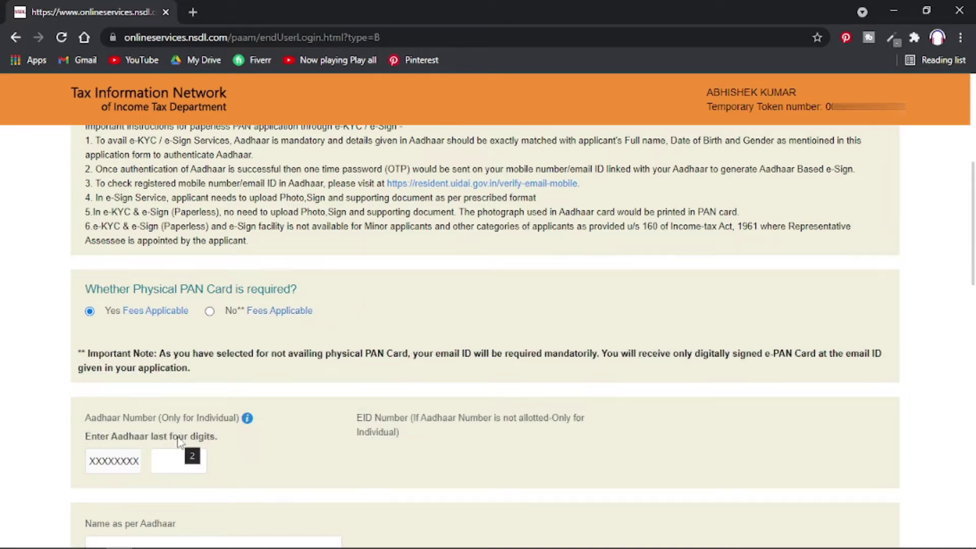
Enter the Aadhaar digits and the applicant's name as per Aadhaar.
click(165, 459)
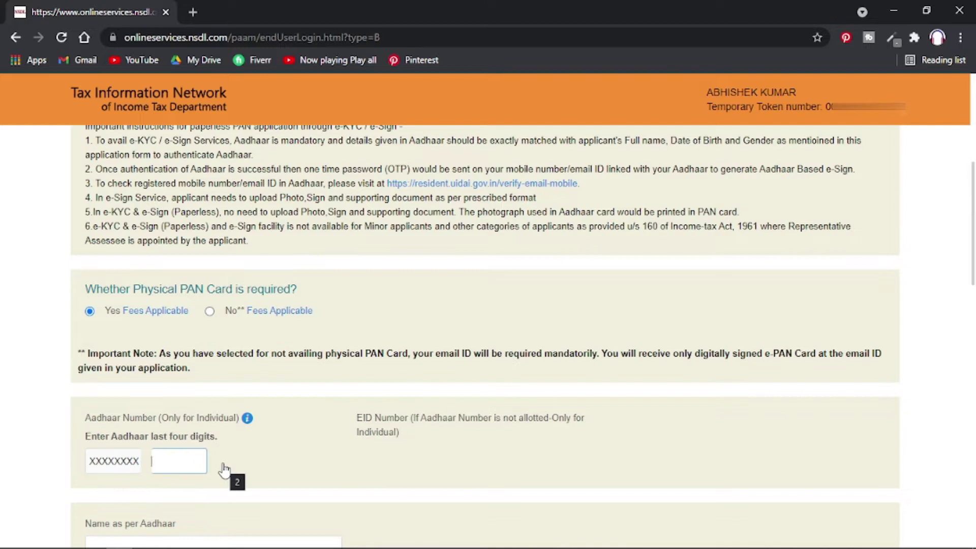
text(8)
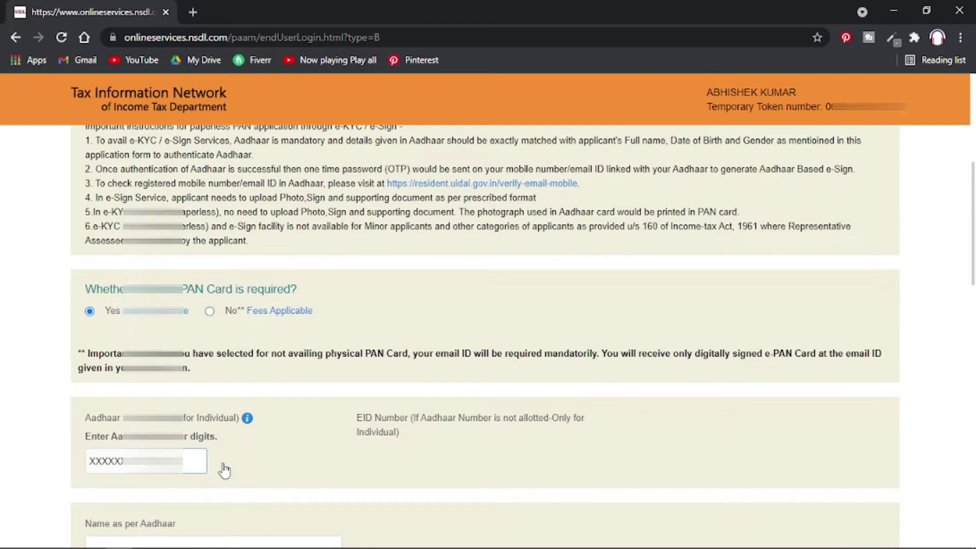
scroll(224, 470, down, 5)
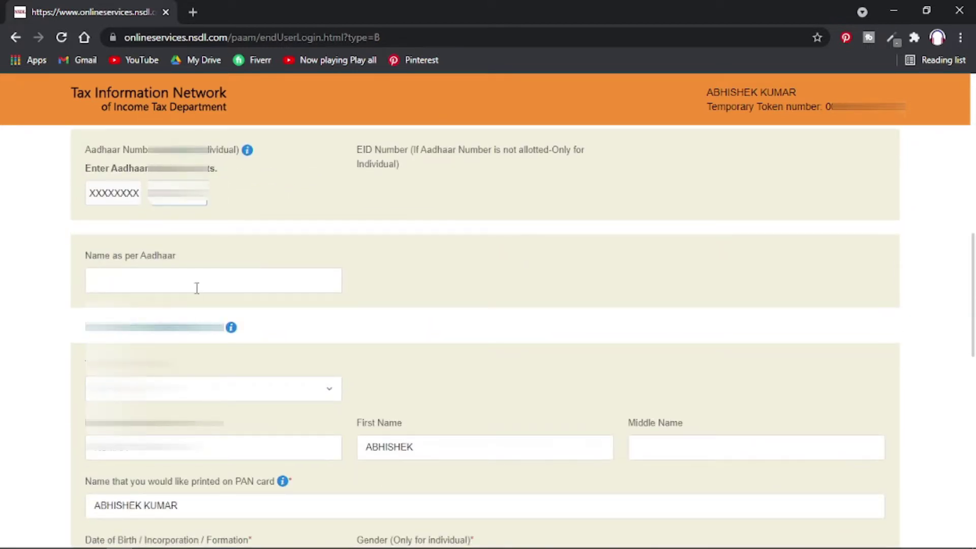
click(196, 282)
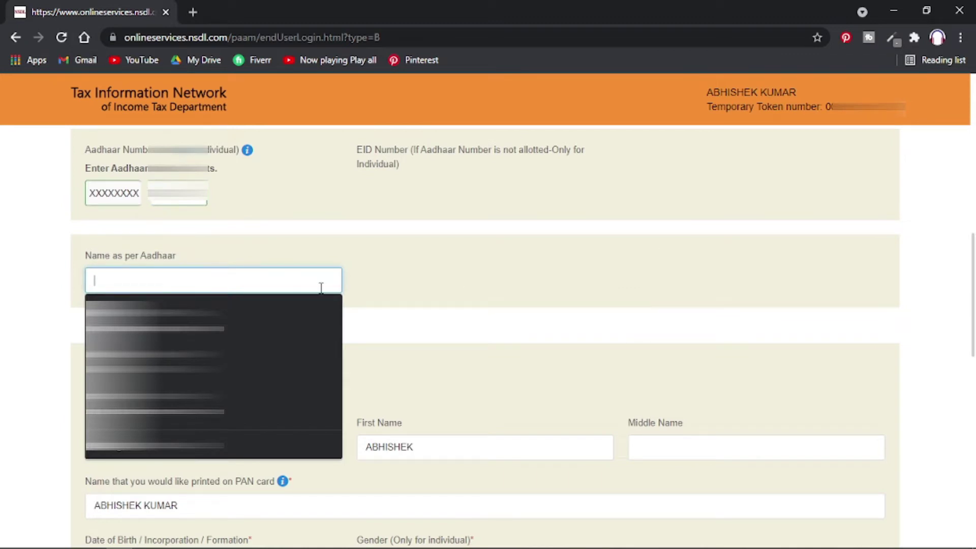
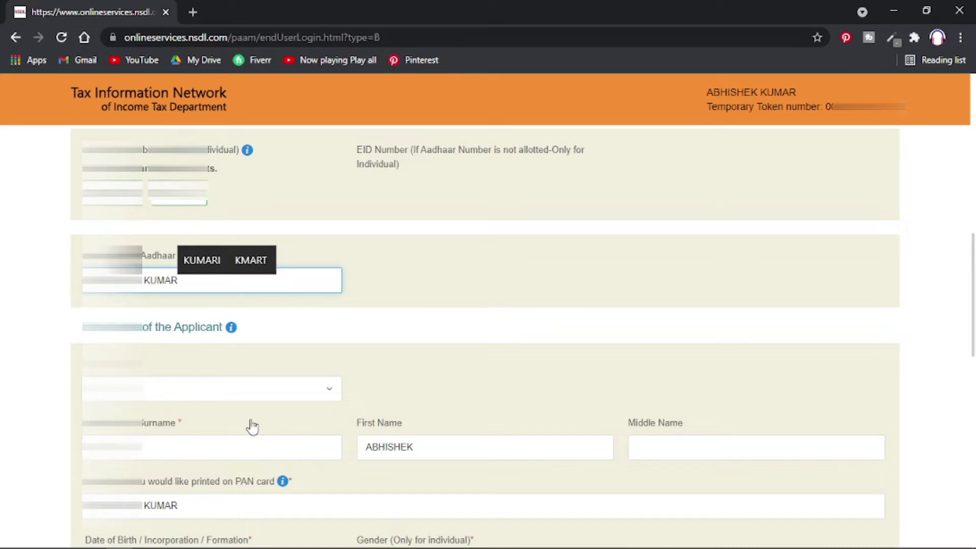
Set the applicant's gender to Male.
scroll(389, 401, down, 3)
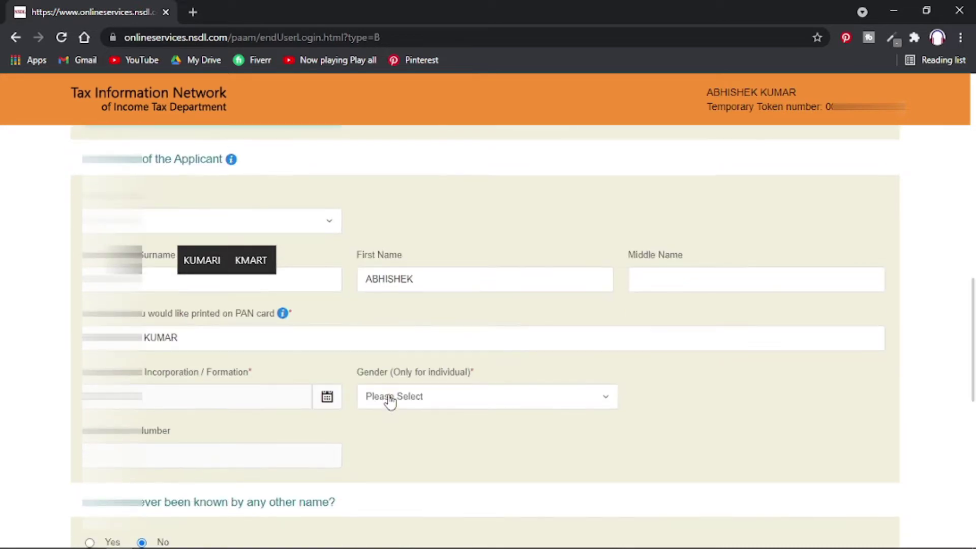
click(427, 400)
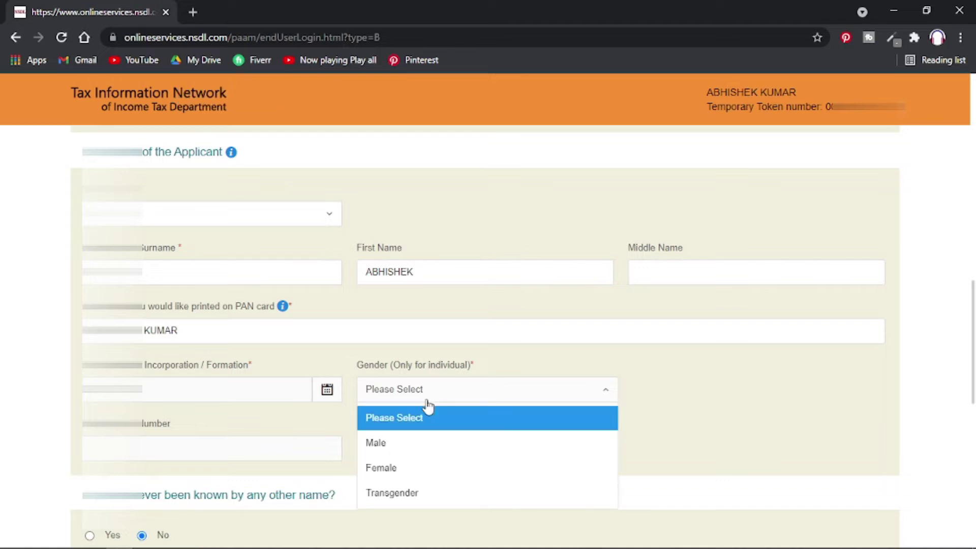
click(437, 453)
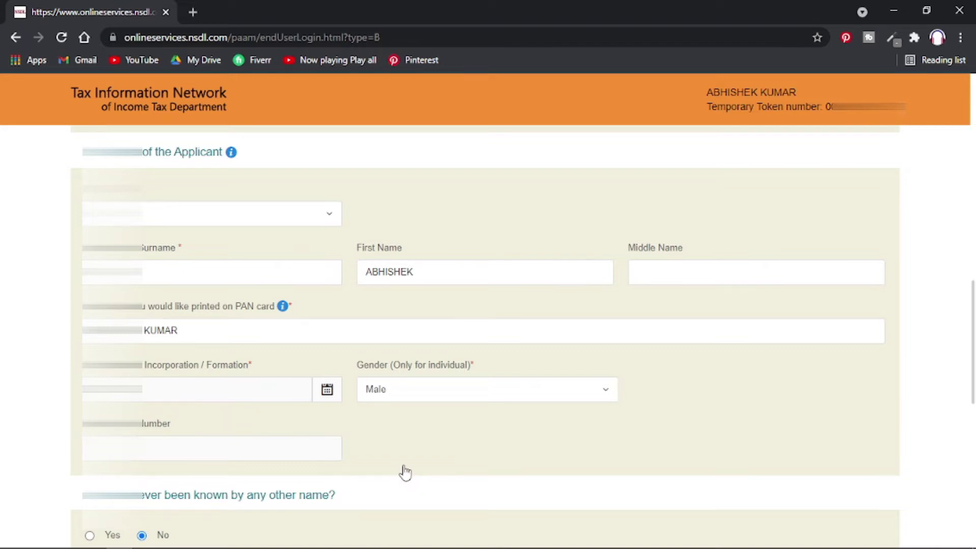
scroll(405, 472, down, 4)
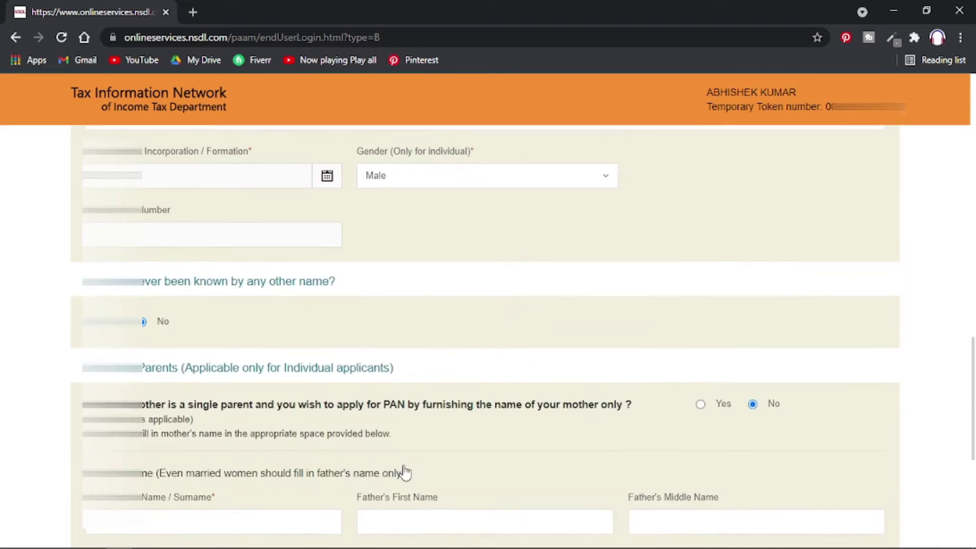
scroll(405, 473, down, 2)
scroll(403, 468, up, 2)
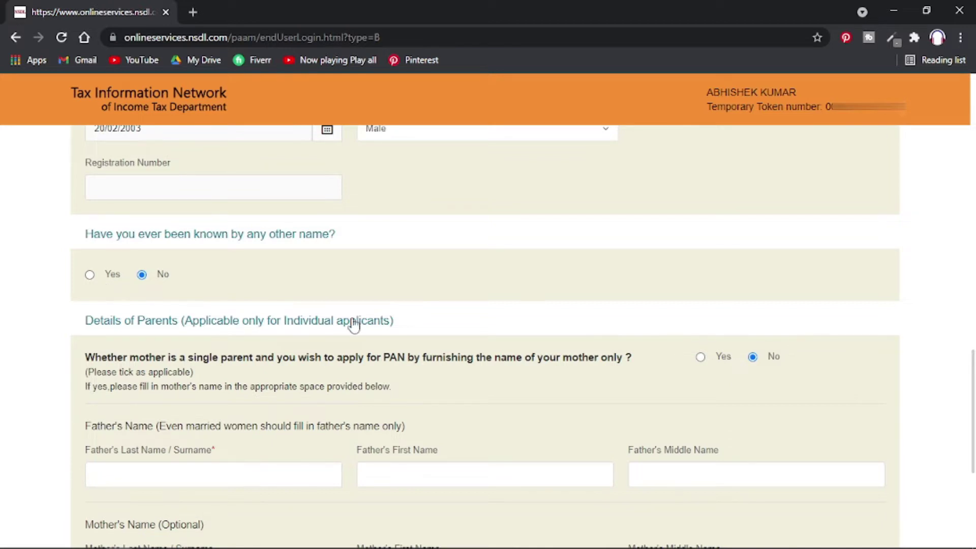
Enter the father's first name and middle name in the parent details.
scroll(582, 336, up, 1)
click(262, 495)
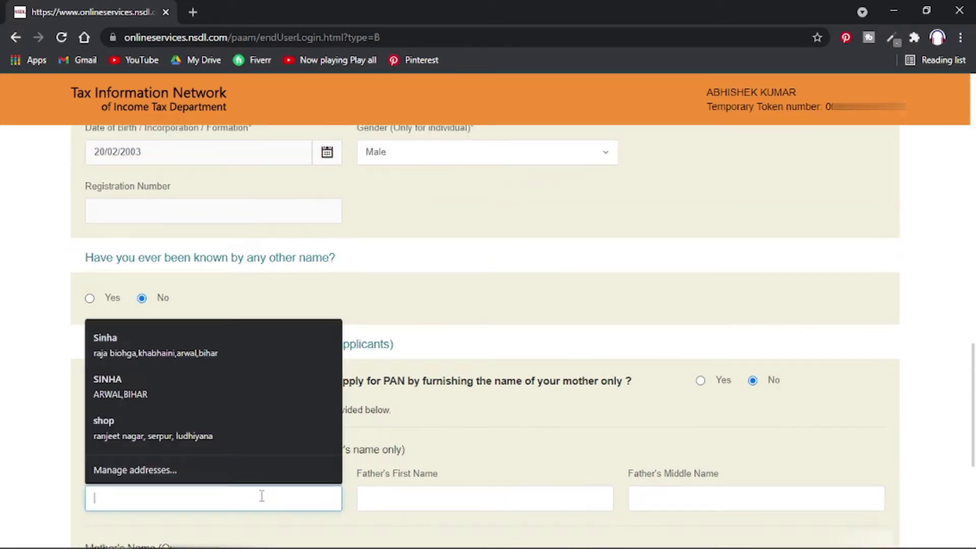
click(519, 440)
click(457, 503)
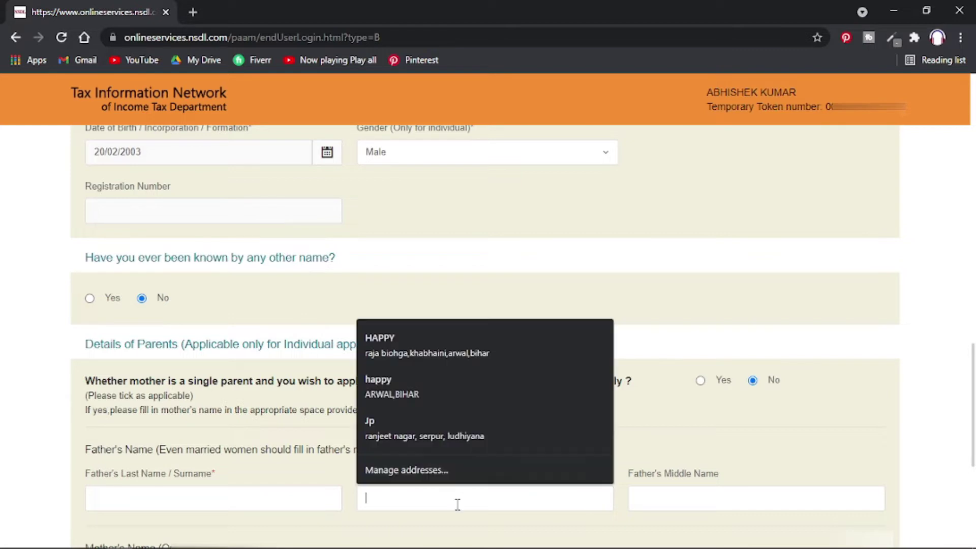
text(RAM)
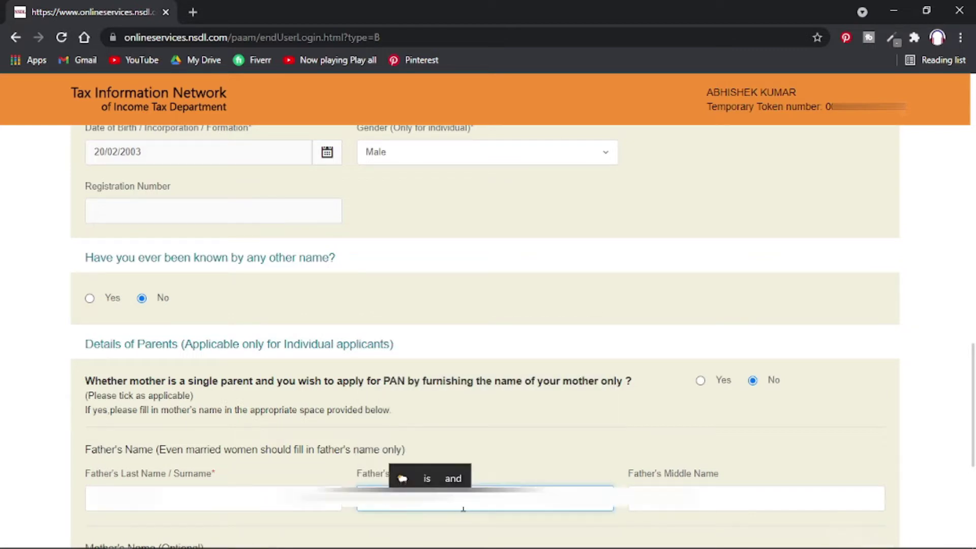
click(692, 509)
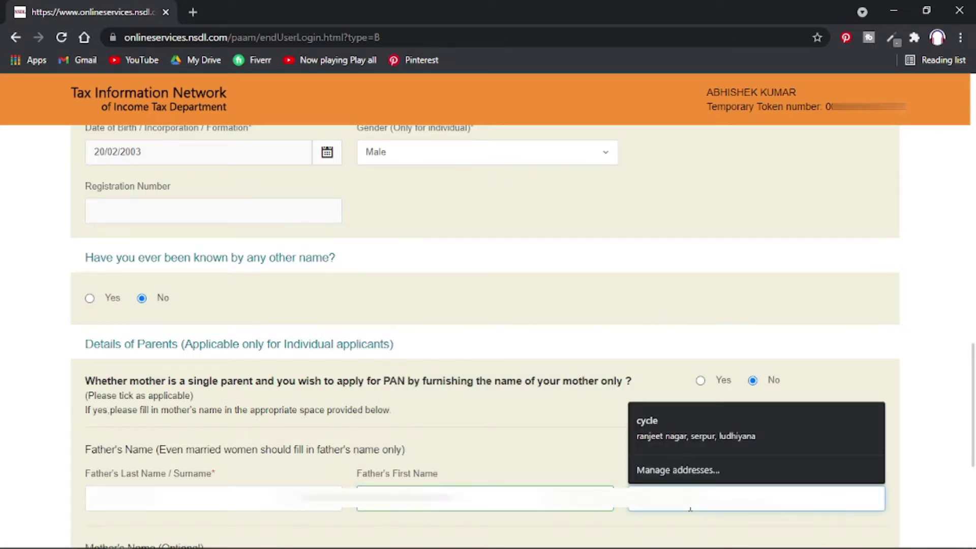
text(PRASAD)
Check the remaining parent name fields and proceed to the Contact & other details step.
click(227, 501)
scroll(226, 460, down, 3)
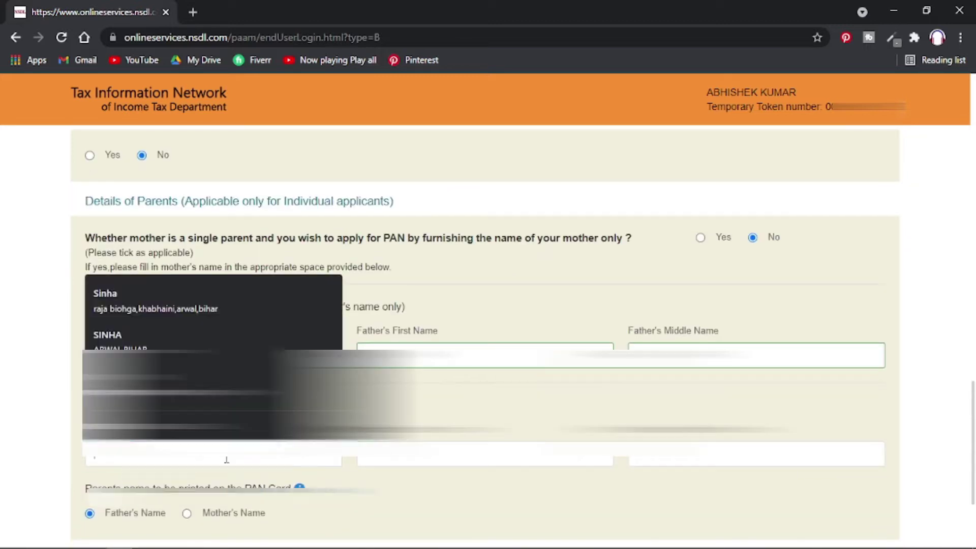
click(483, 454)
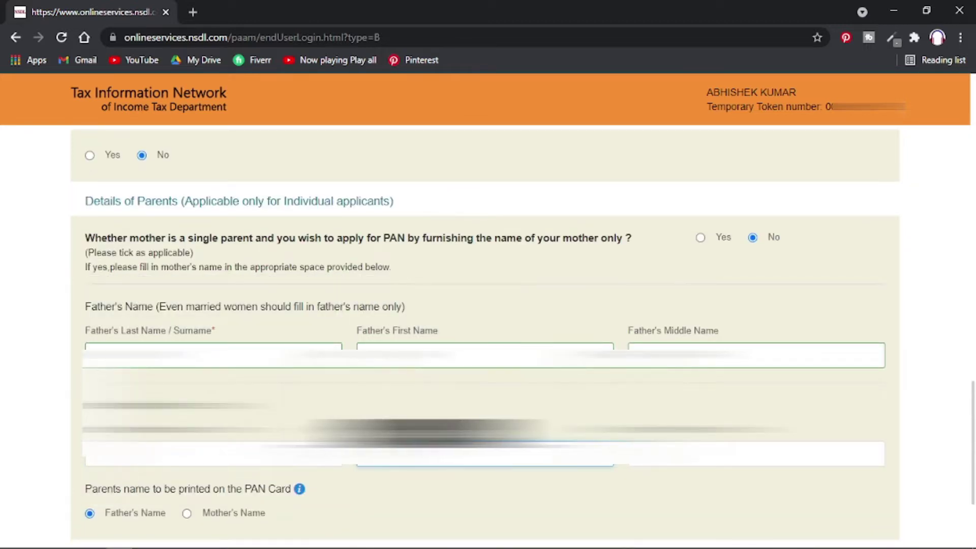
click(223, 457)
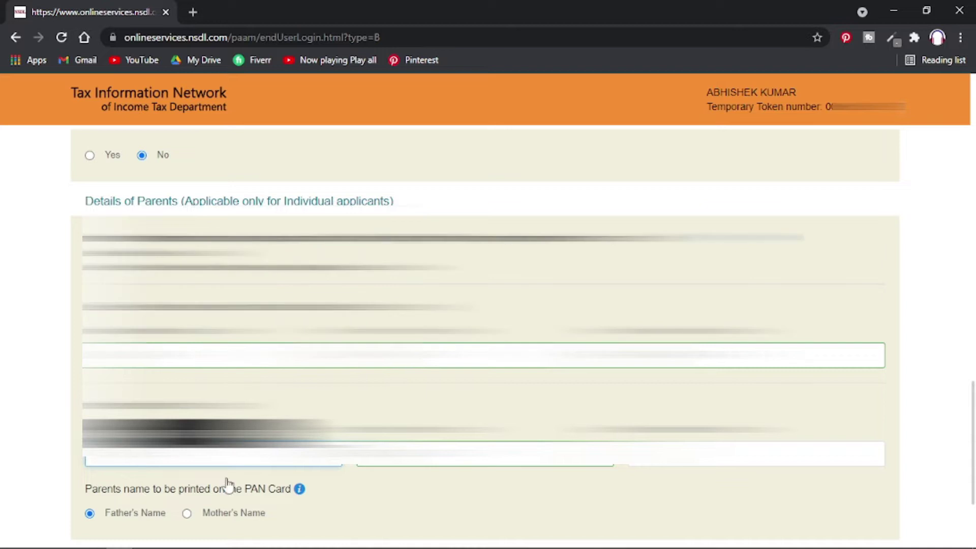
scroll(405, 532, down, 3)
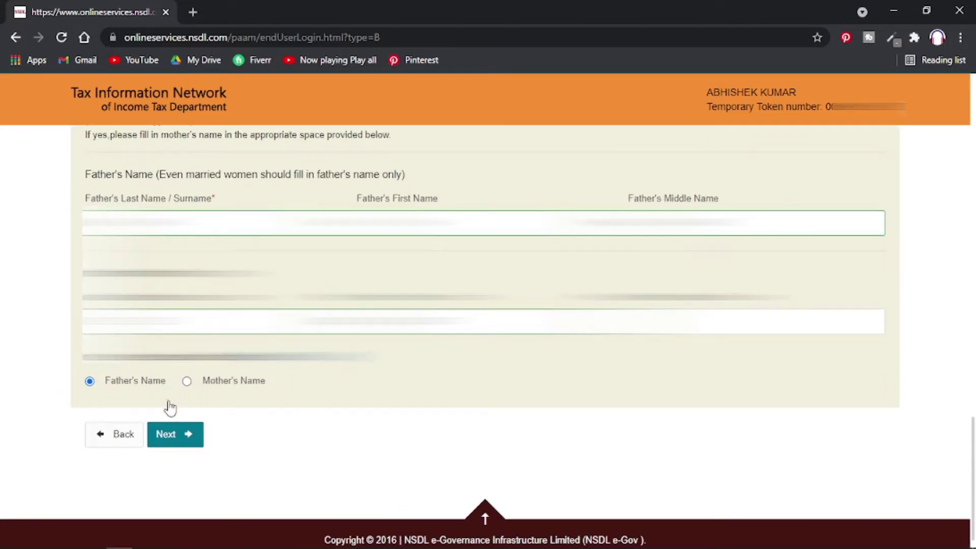
click(178, 432)
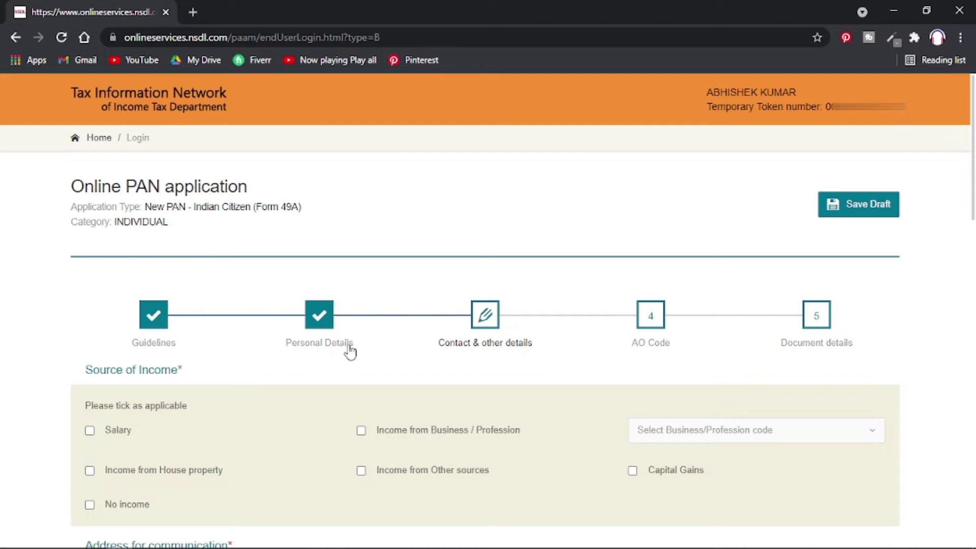
Declare no income and choose Residence as the communication address.
scroll(497, 386, down, 8)
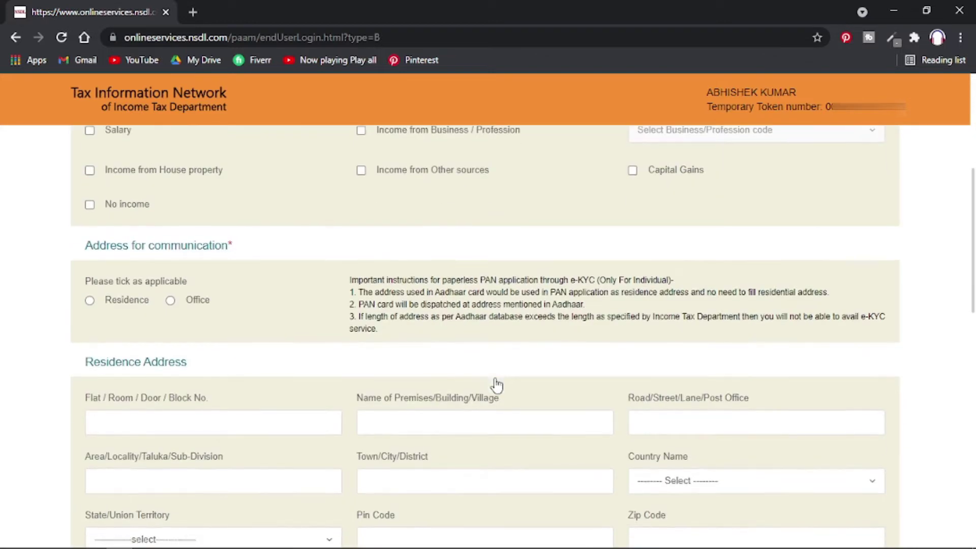
scroll(496, 386, up, 4)
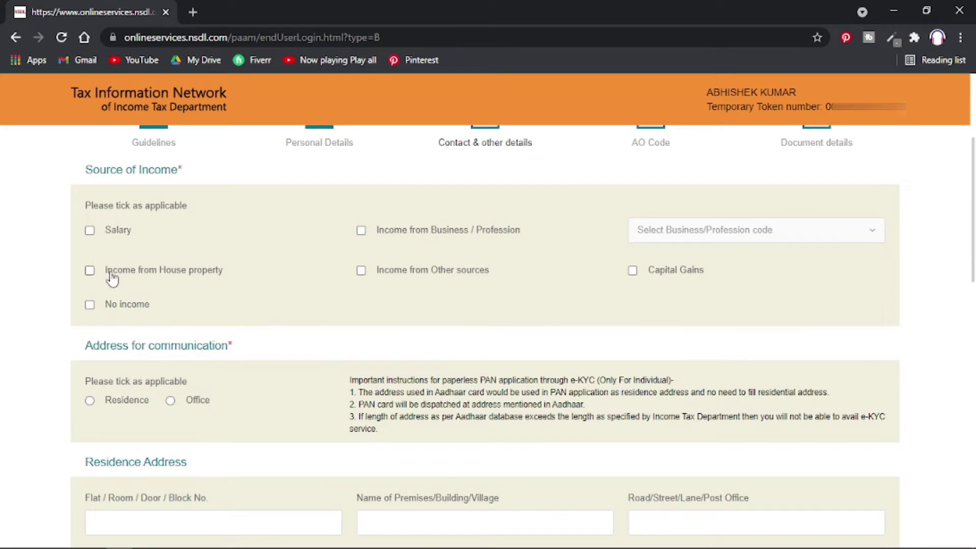
click(90, 305)
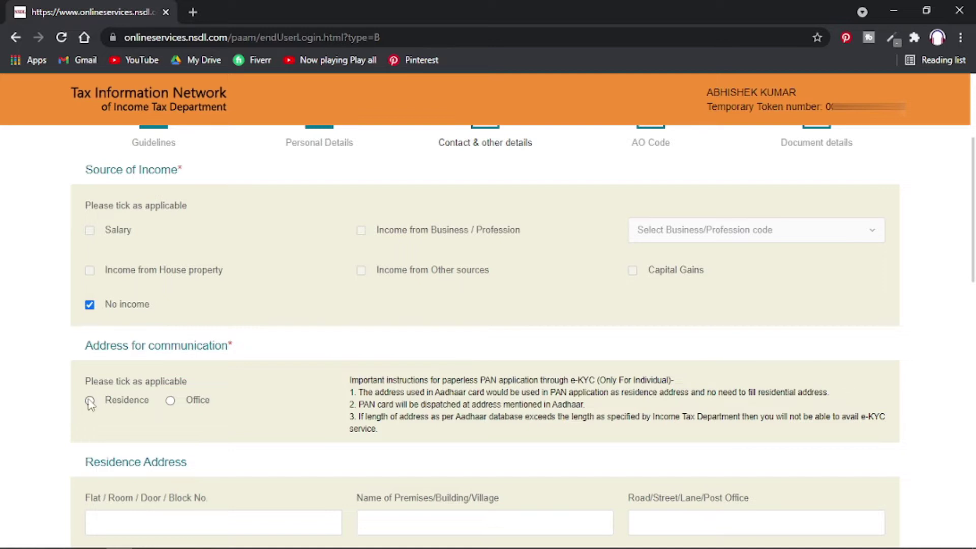
click(89, 401)
Fill the residence address from saved suggestions, with country INDIA, state BIHAR, and pin code.
scroll(250, 451, down, 2)
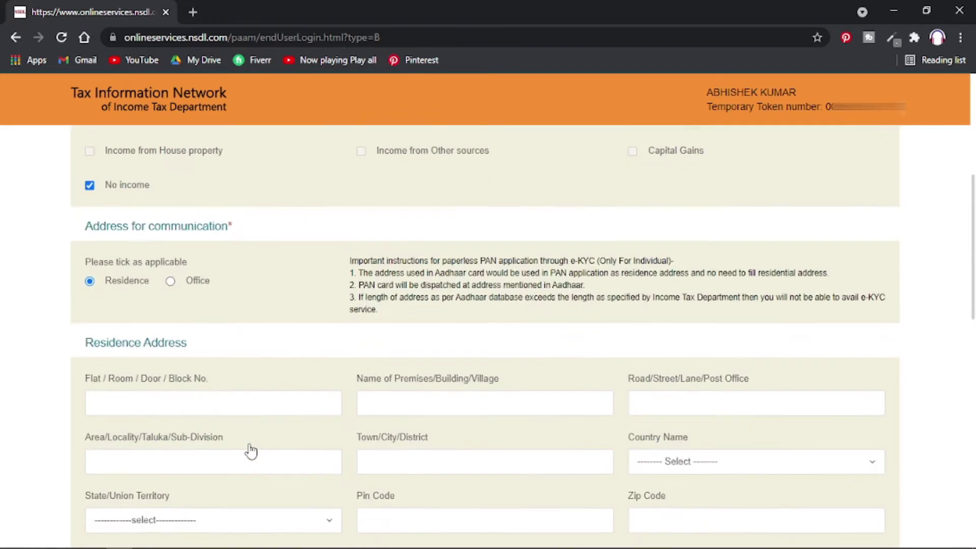
scroll(250, 451, down, 1)
click(219, 347)
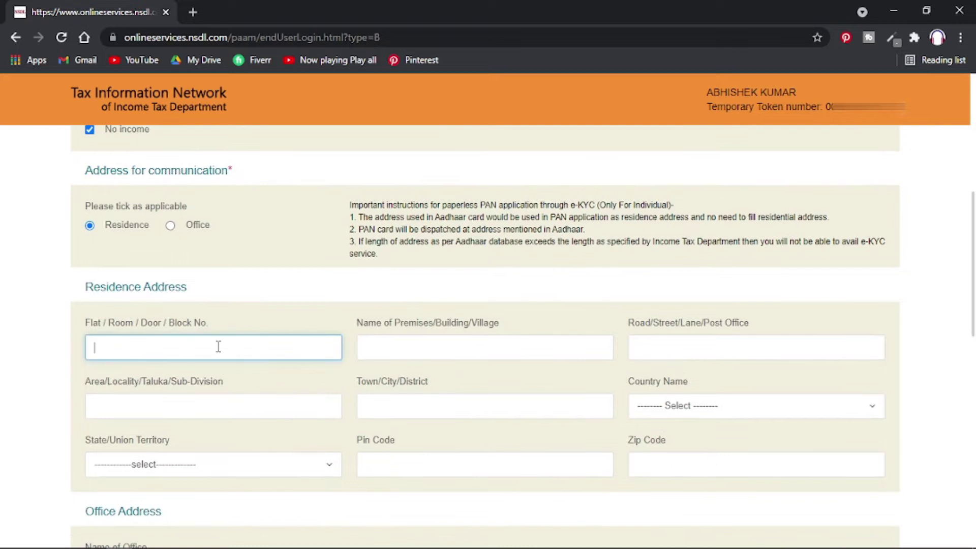
click(401, 356)
click(381, 420)
click(698, 405)
text(indi)
click(697, 386)
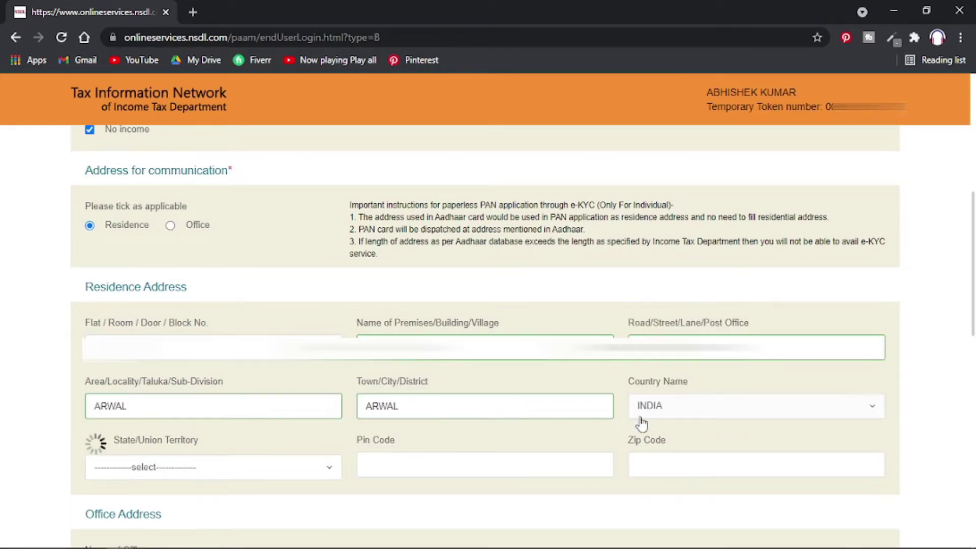
click(224, 477)
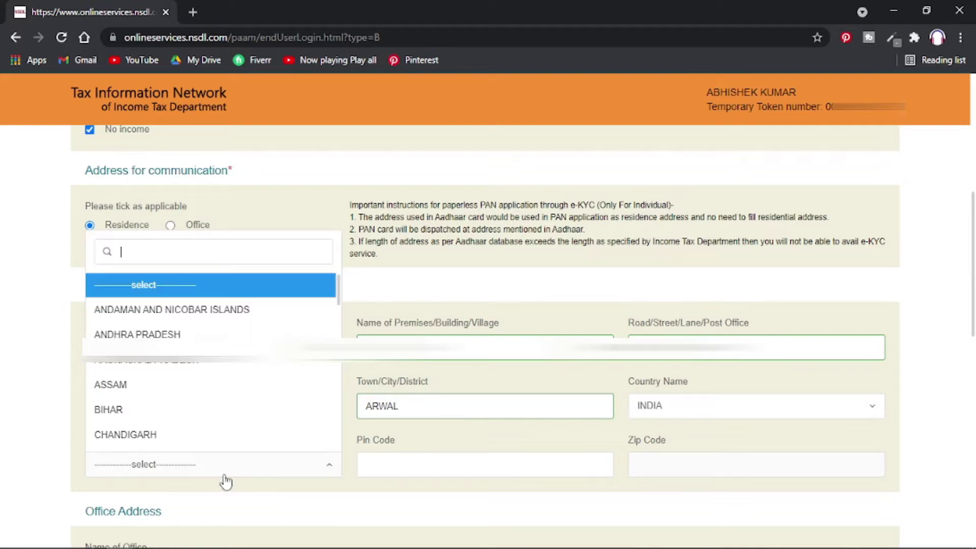
click(177, 414)
click(415, 466)
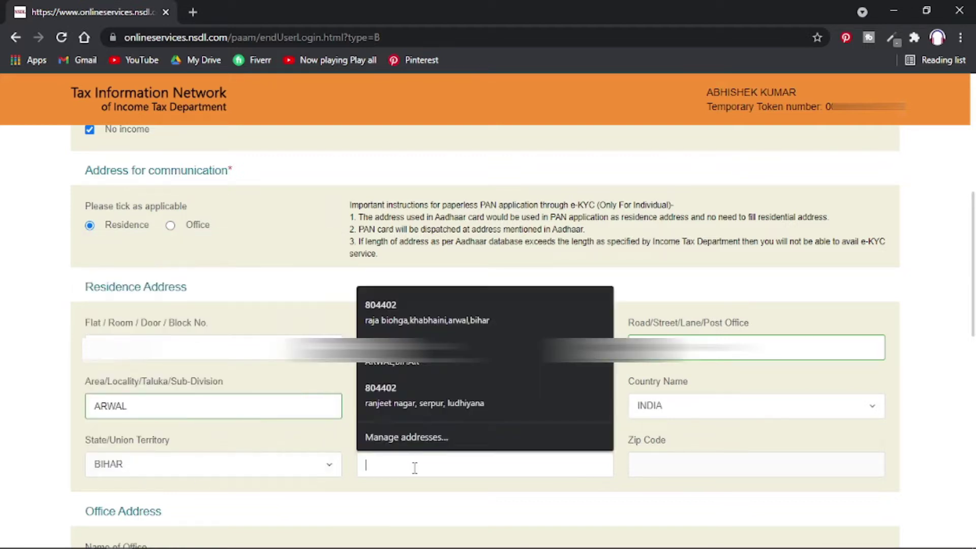
click(431, 305)
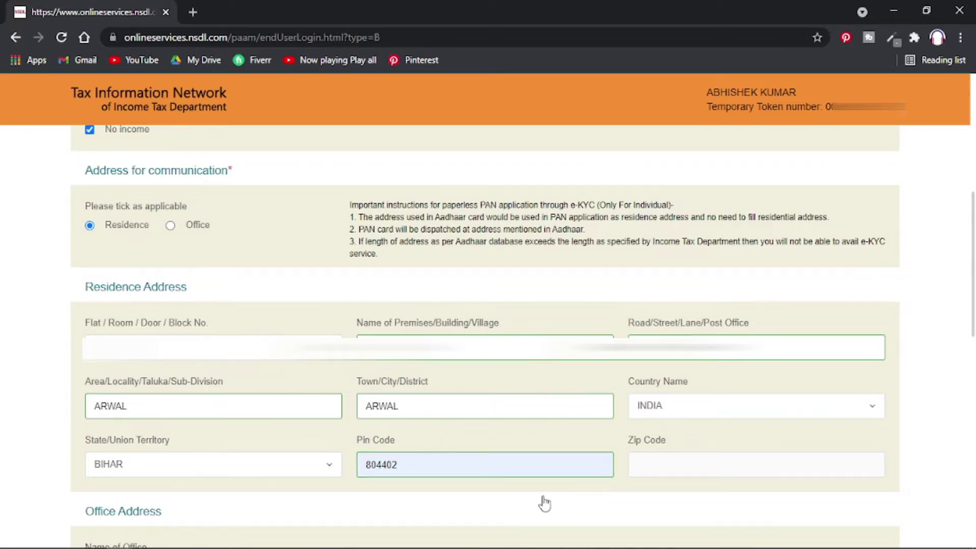
Set the telephone country code to INDIA (91).
scroll(542, 503, down, 8)
scroll(544, 503, up, 4)
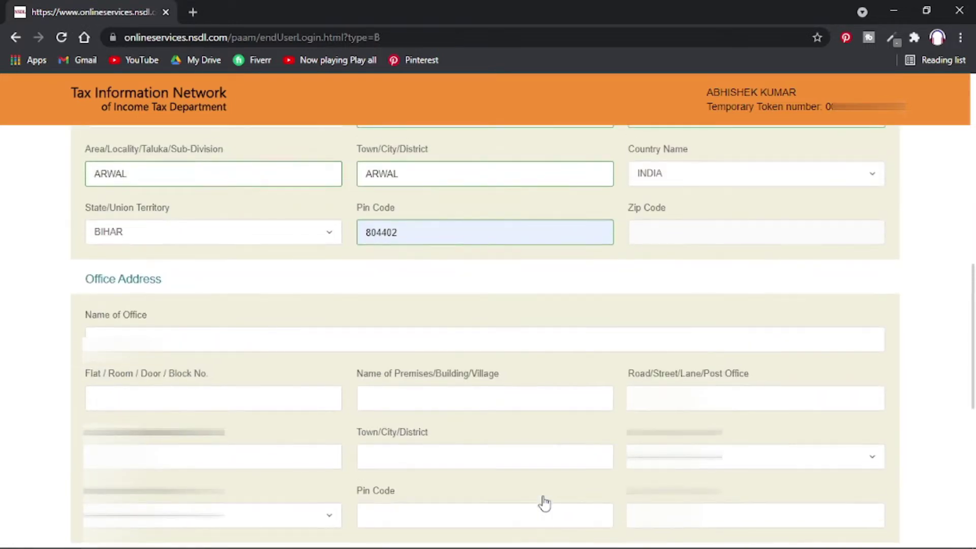
scroll(544, 503, down, 5)
scroll(350, 391, up, 3)
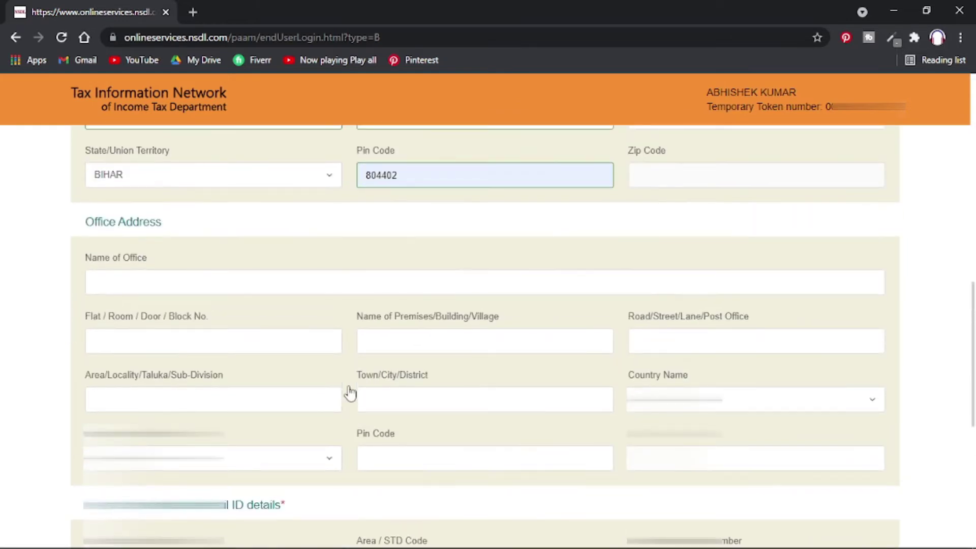
scroll(226, 430, down, 3)
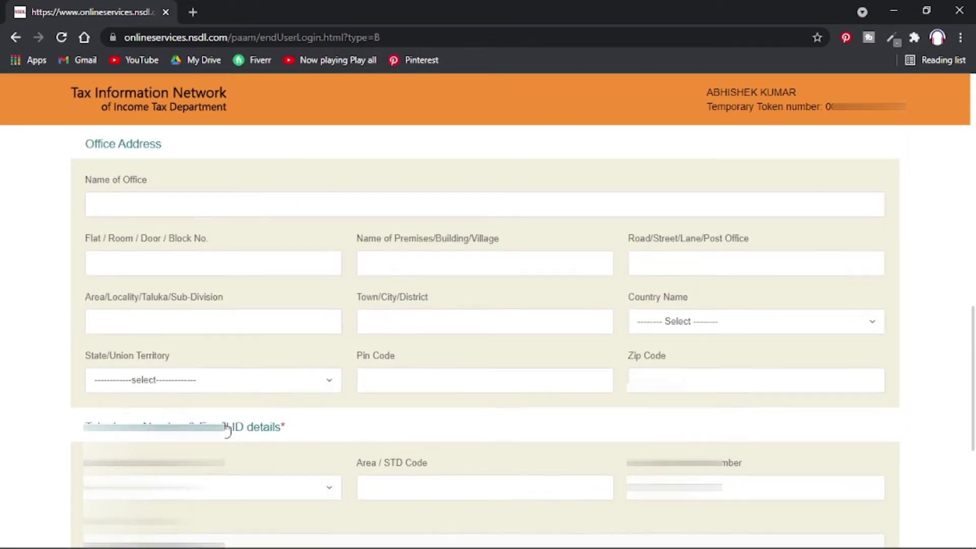
click(175, 418)
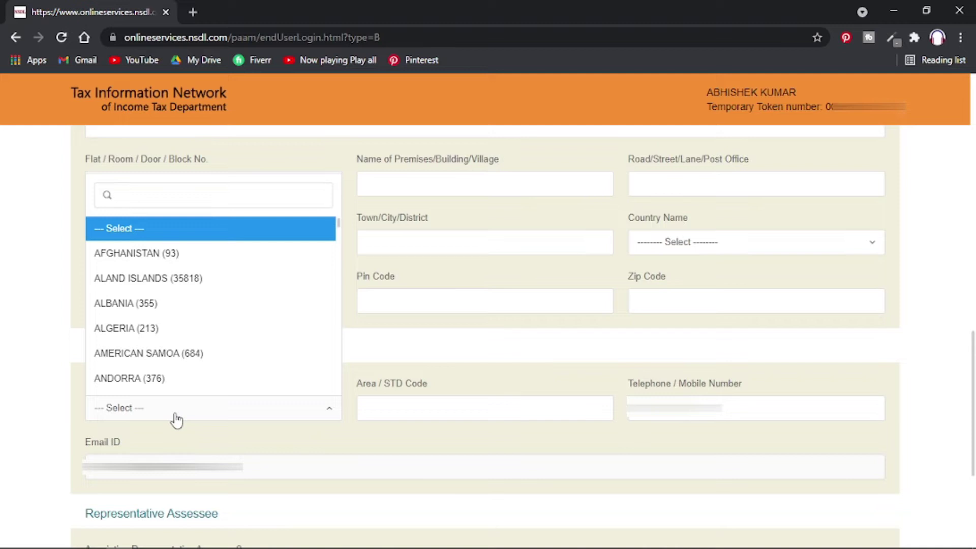
text(ine)
key(BackSpace)
text(d)
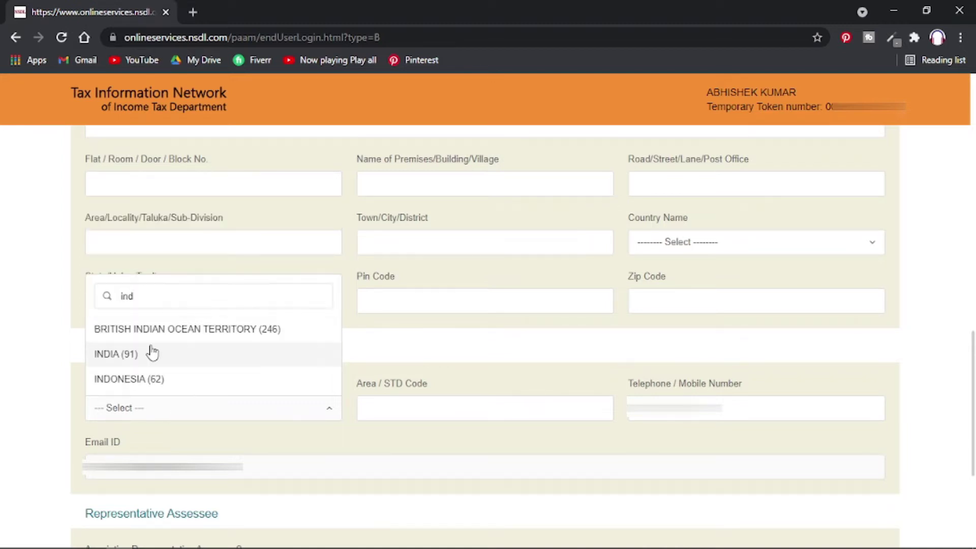
click(148, 350)
Select the Area / STD Code label text for copying.
click(419, 410)
click(366, 400)
triple_click(359, 387)
key(ctrl+c)
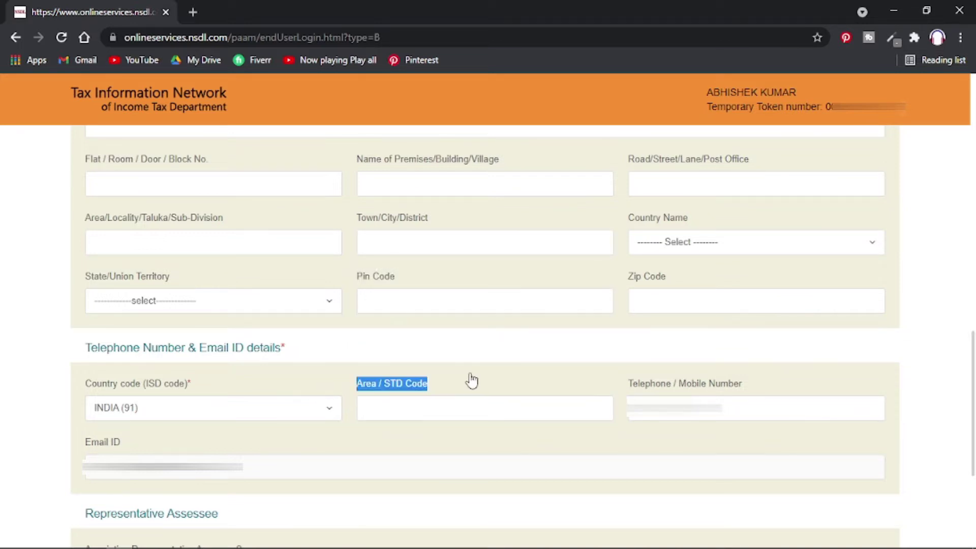
Search Google for the Arwal, Bihar area STD code and select 06337 in the results.
key(ctrl+t)
key(ctrl+v)
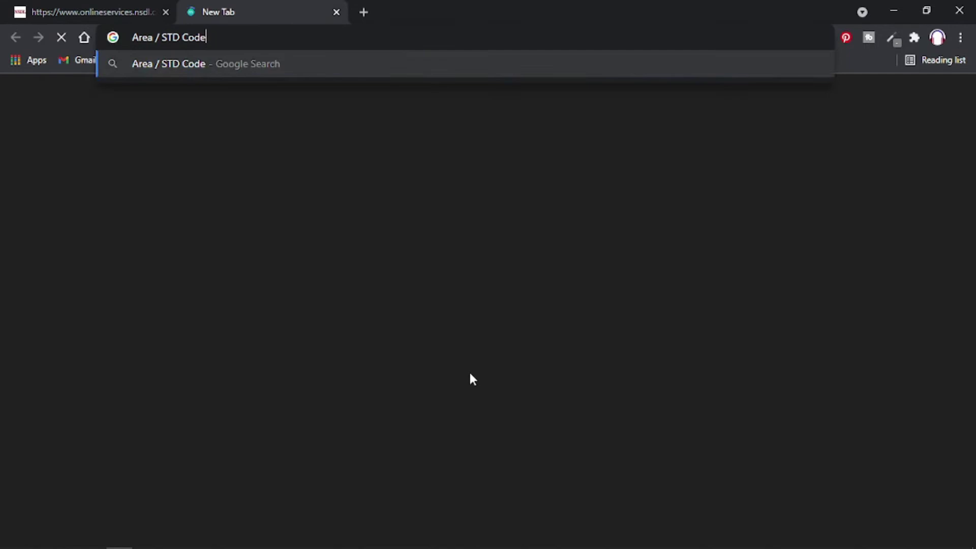
key(Left)
key(Left)
key(Left)
key(Left)
key(Left)
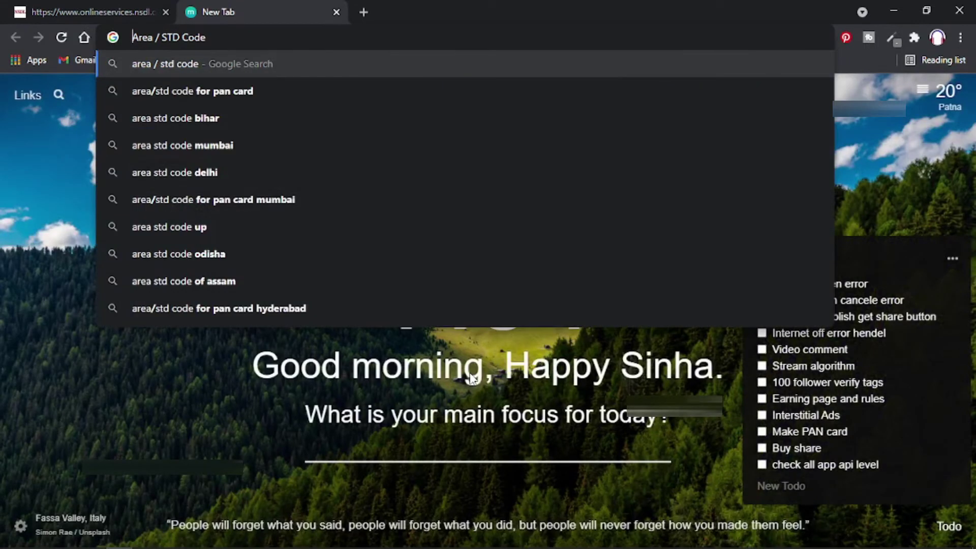
key(Down)
key(Down)
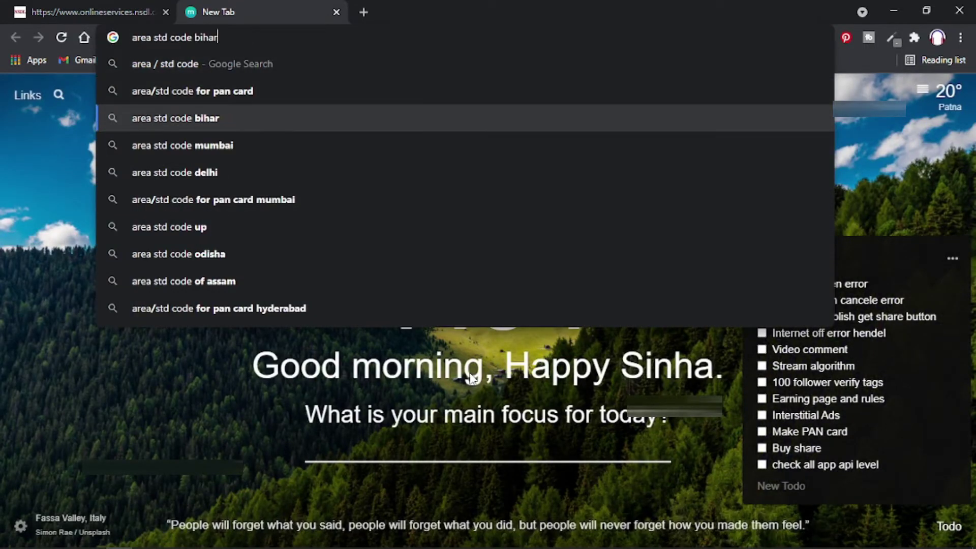
key(Left)
key(Left)
key(Left)
key(Left)
key(Left)
text(arwal)
key(Return)
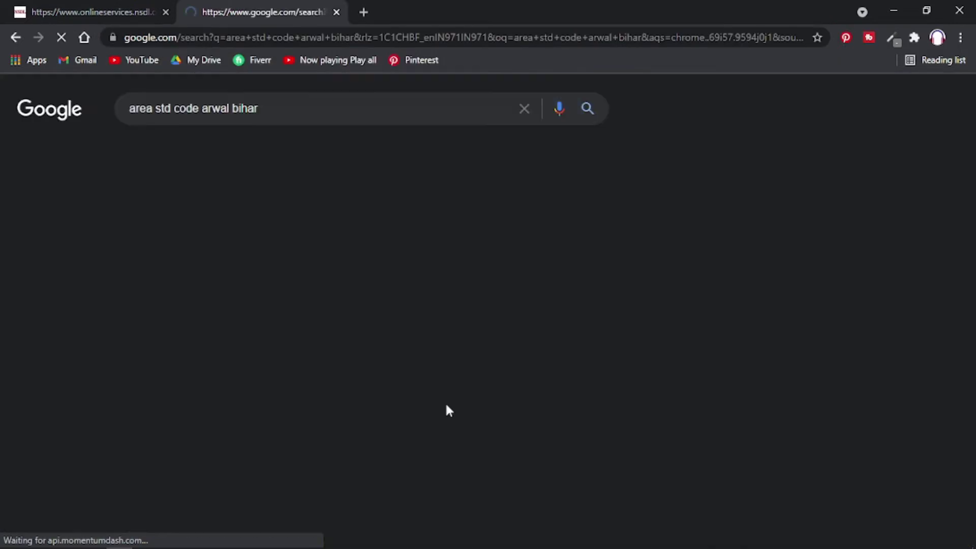
drag(194, 220, 126, 222)
key(ctrl+c)
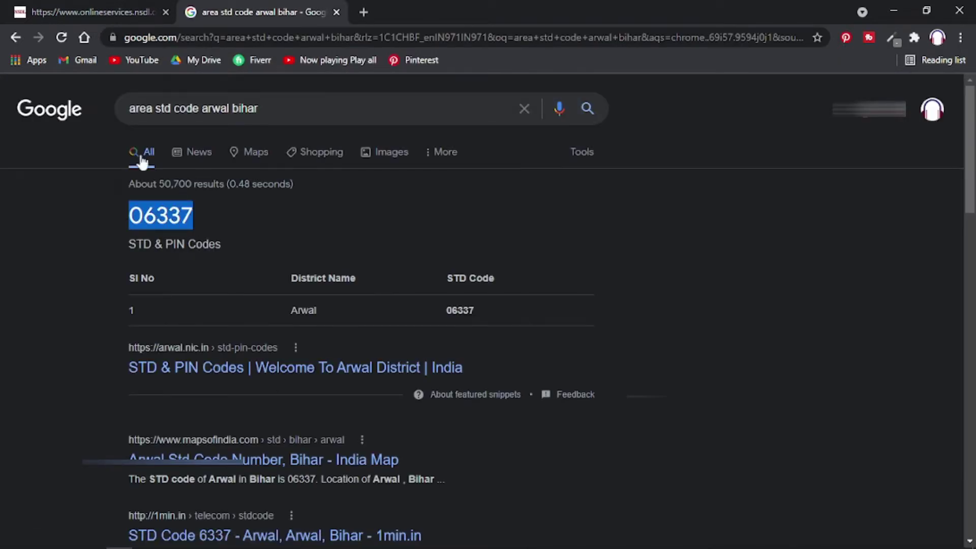
Paste 06337 into the PAN form's Area / STD Code field and advance to the AO Code step.
click(64, 6)
click(425, 407)
key(ctrl+v)
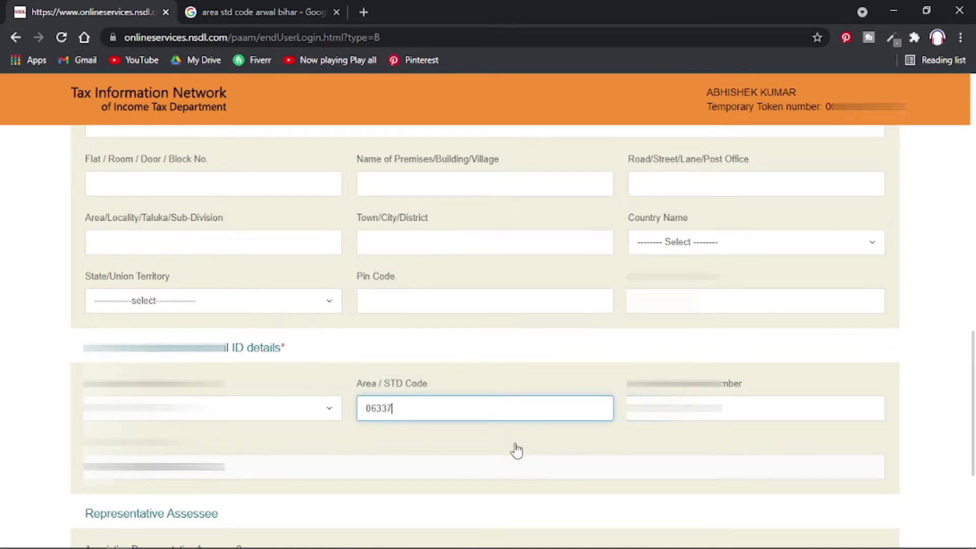
scroll(517, 451, down, 3)
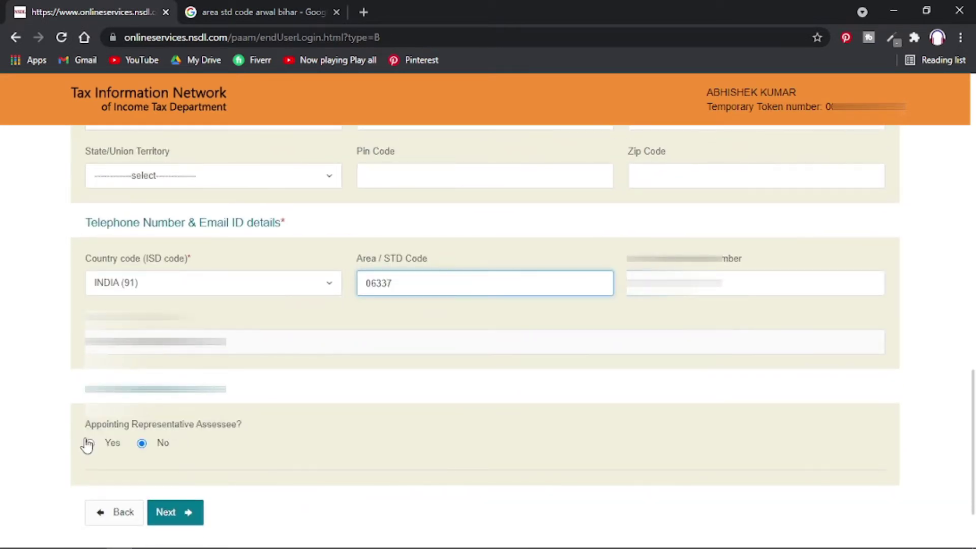
click(187, 515)
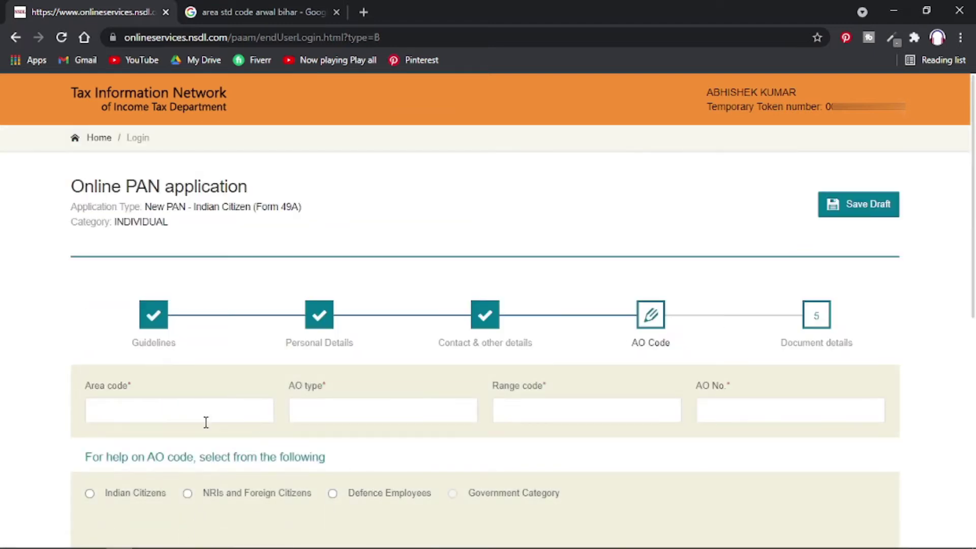
Look up the AO code for Indian Citizens with State BIHAR and City GAYA.
click(187, 410)
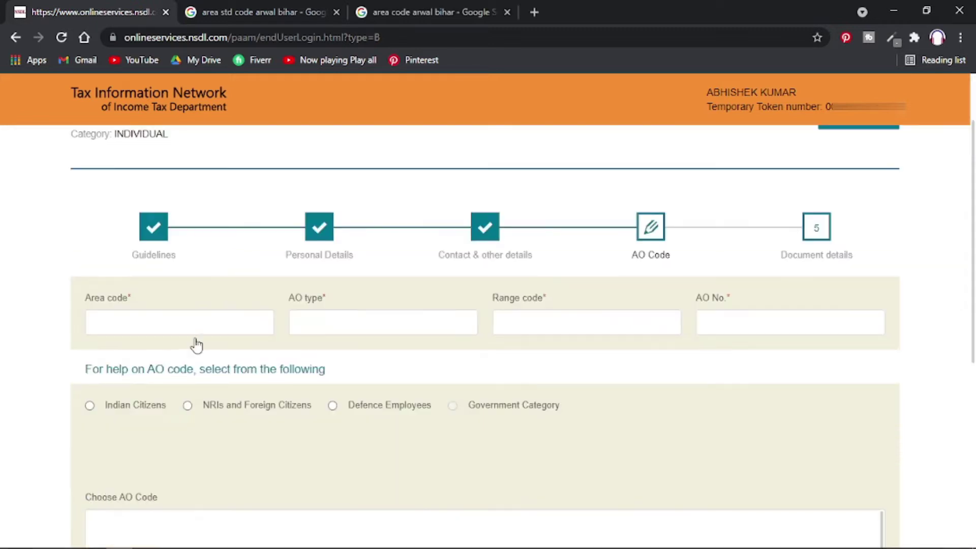
click(90, 407)
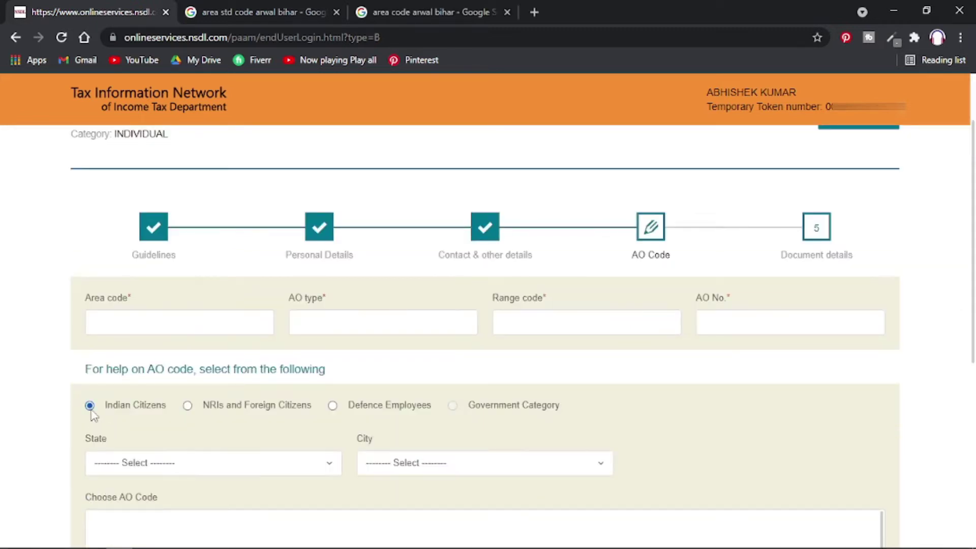
click(194, 468)
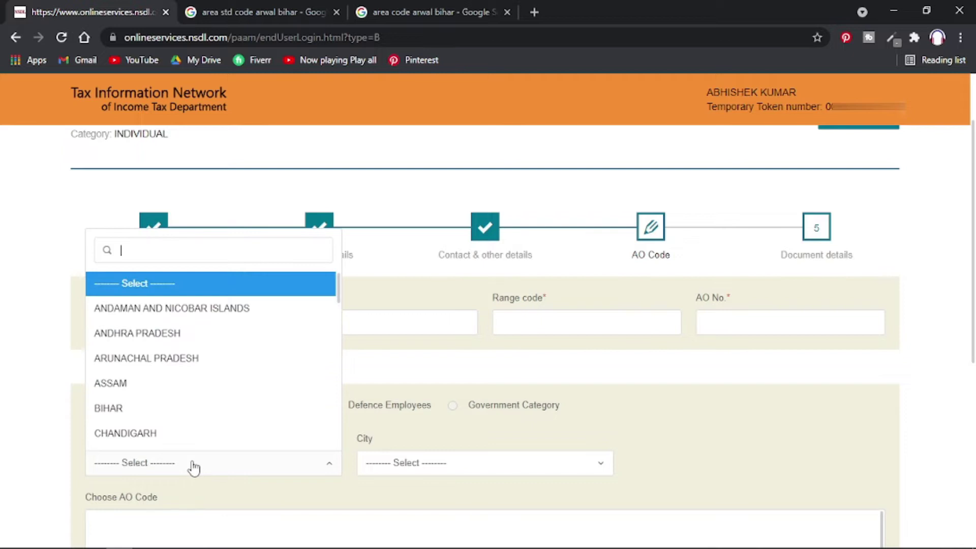
click(147, 409)
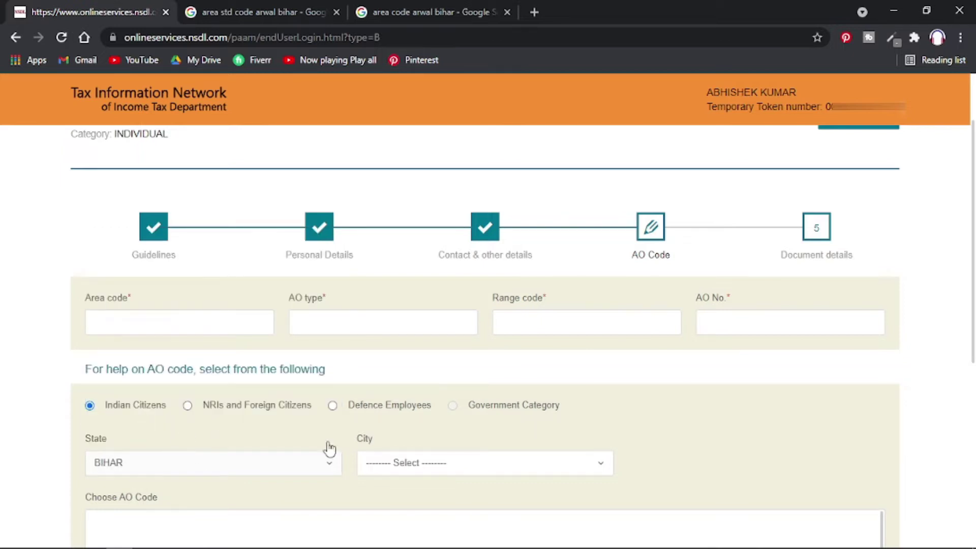
click(417, 465)
scroll(399, 407, down, 4)
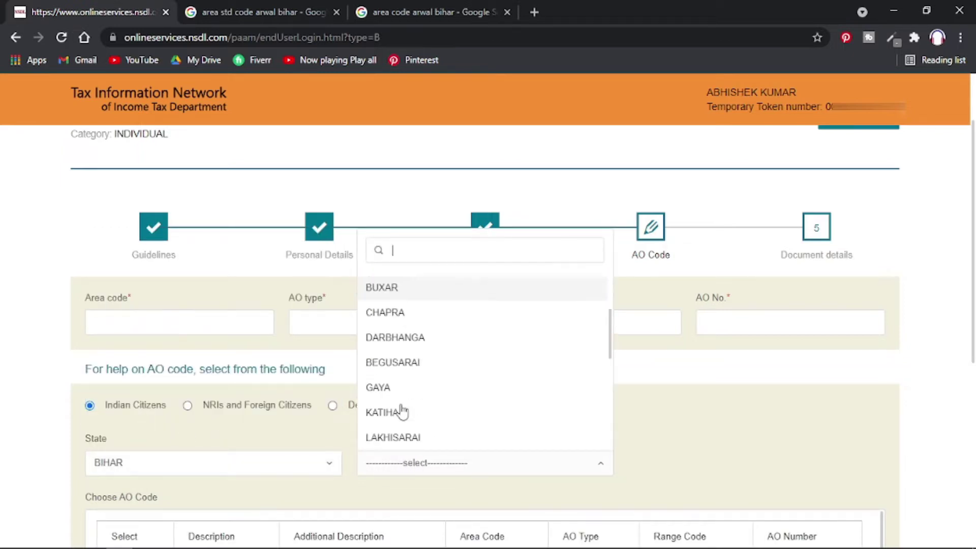
scroll(401, 411, up, 2)
scroll(399, 407, up, 2)
text(gaya)
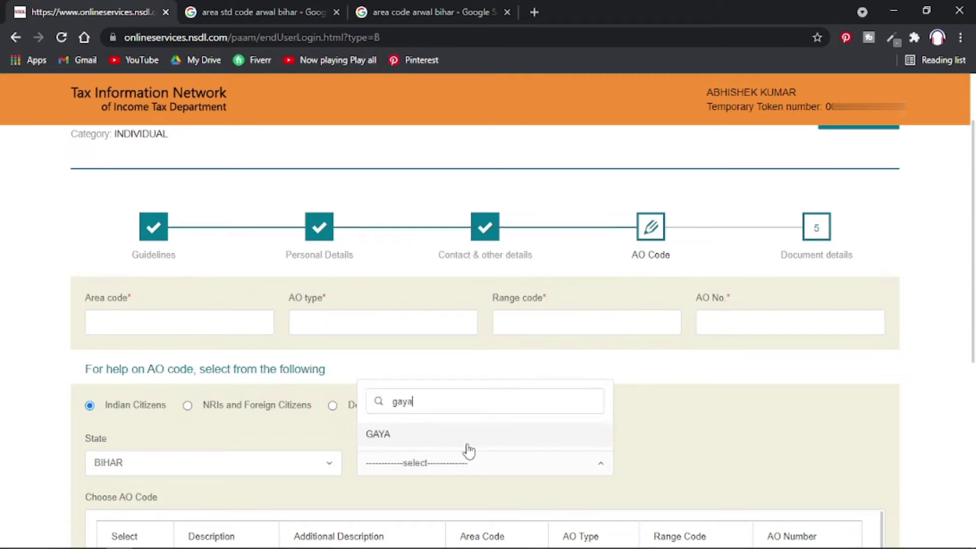
click(464, 440)
scroll(255, 434, down, 2)
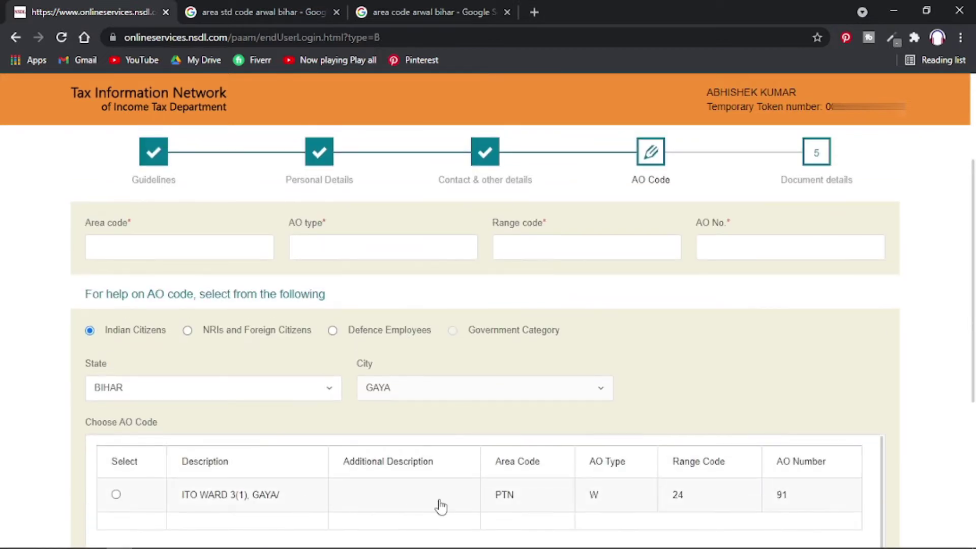
Enter AO code PTN, W, 24, 91 from the ITO Ward 3(1) row and continue to Document details.
drag(527, 498, 484, 499)
key(ctrl+c)
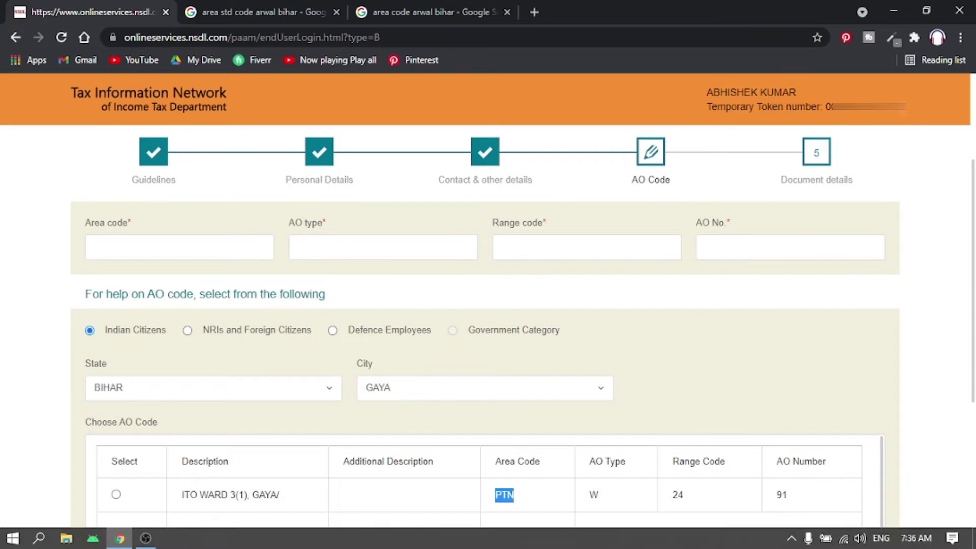
click(134, 252)
key(ctrl+v)
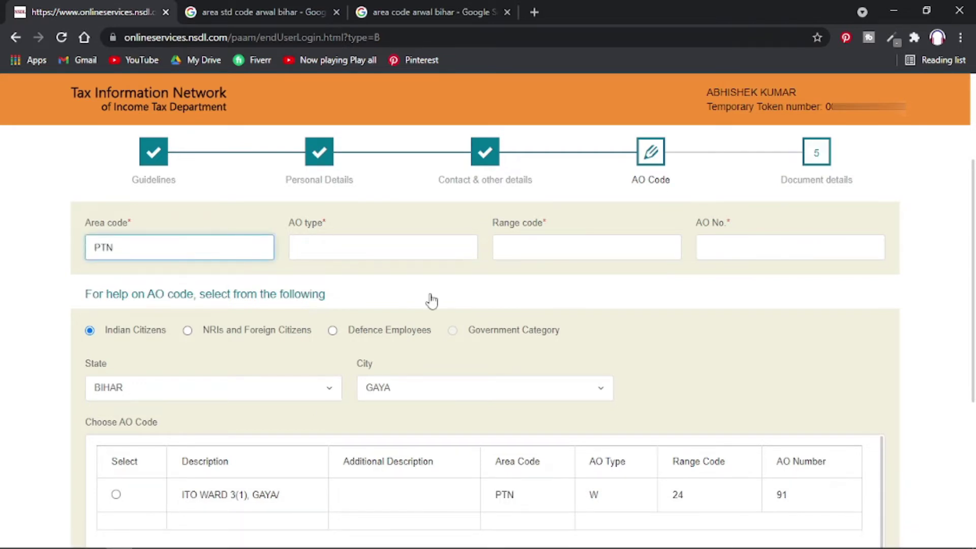
click(365, 244)
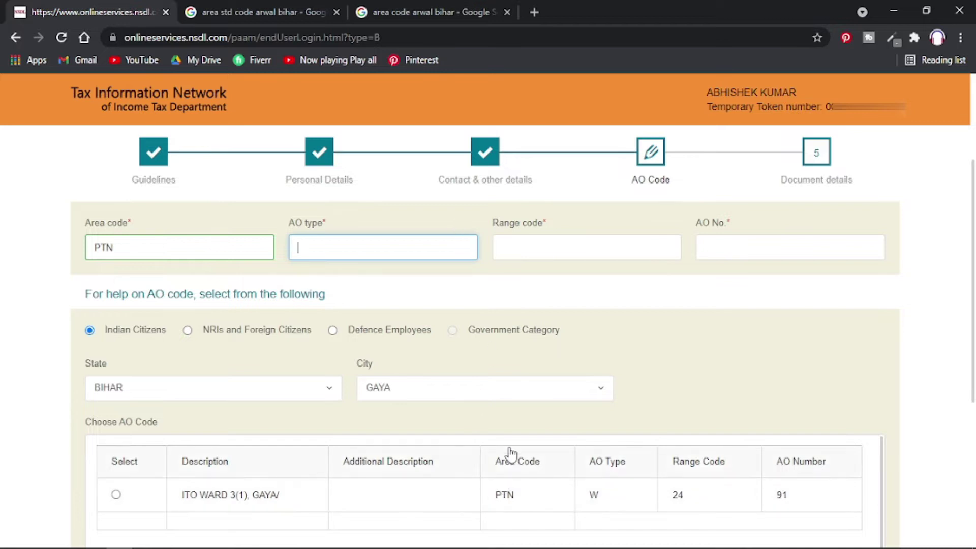
text(W)
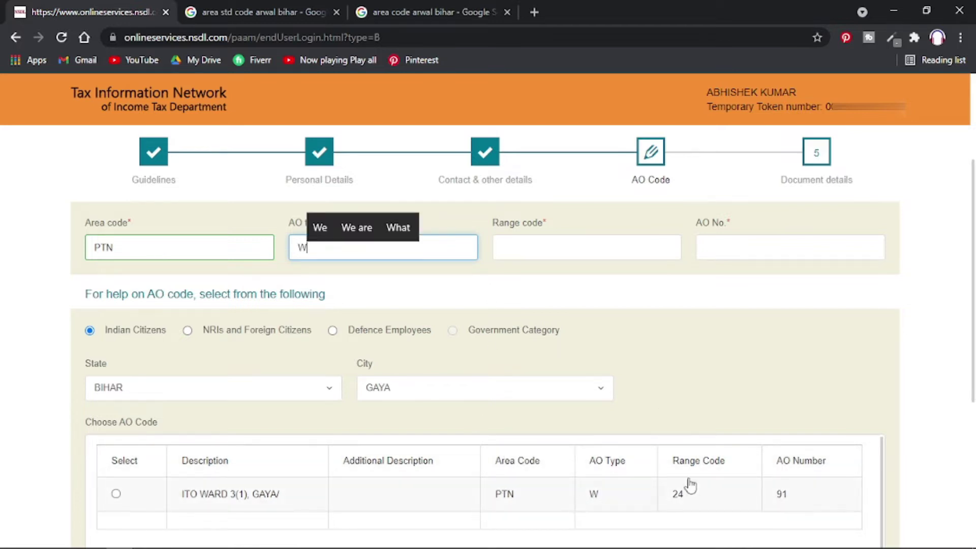
click(585, 246)
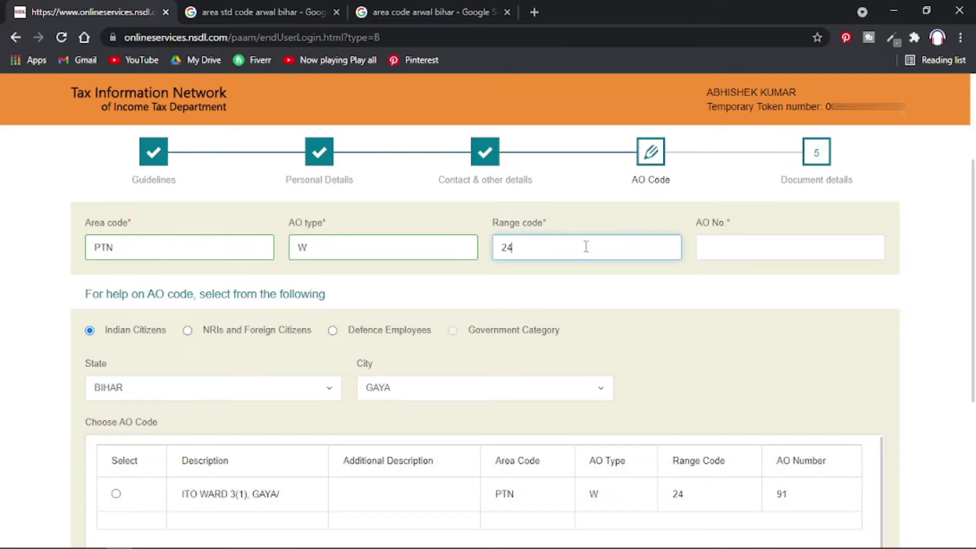
click(793, 247)
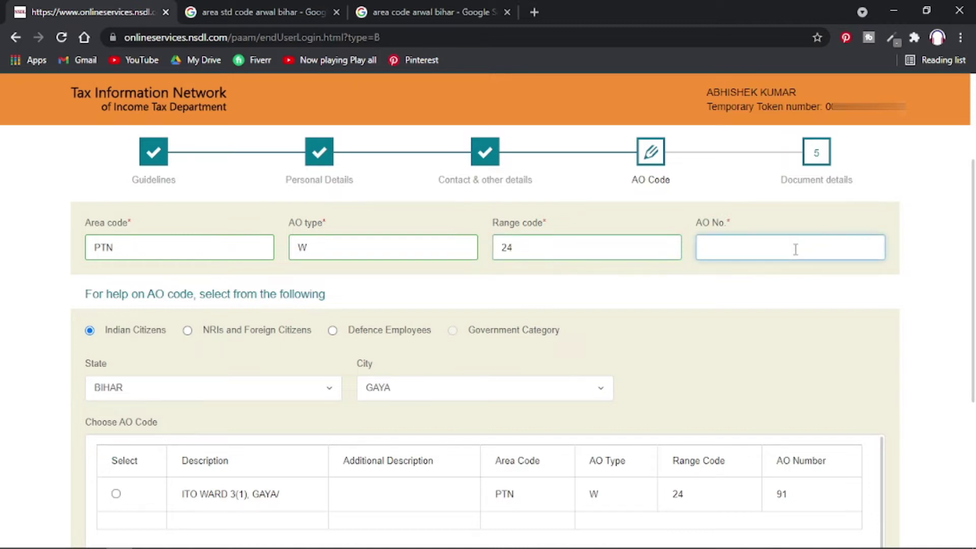
scroll(408, 498, down, 1)
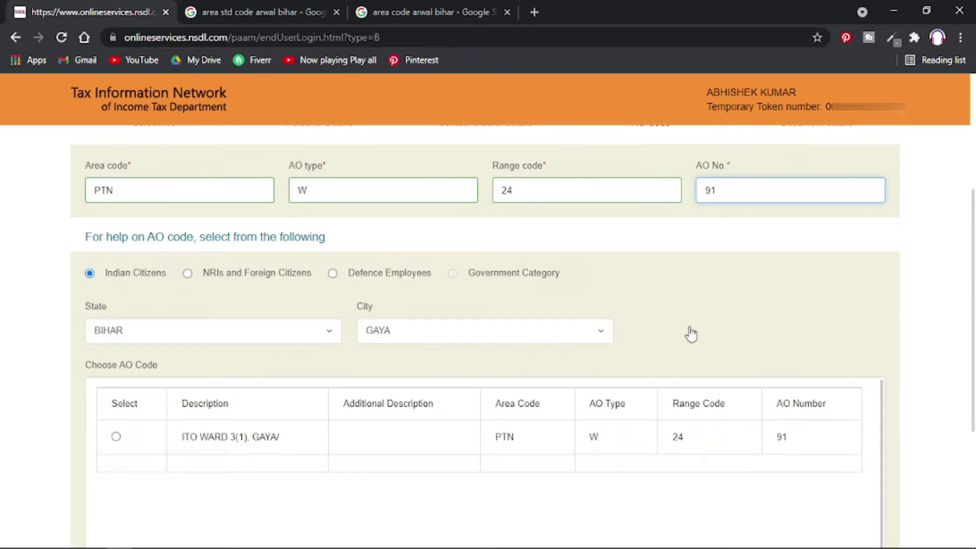
scroll(688, 334, up, 2)
scroll(689, 335, down, 4)
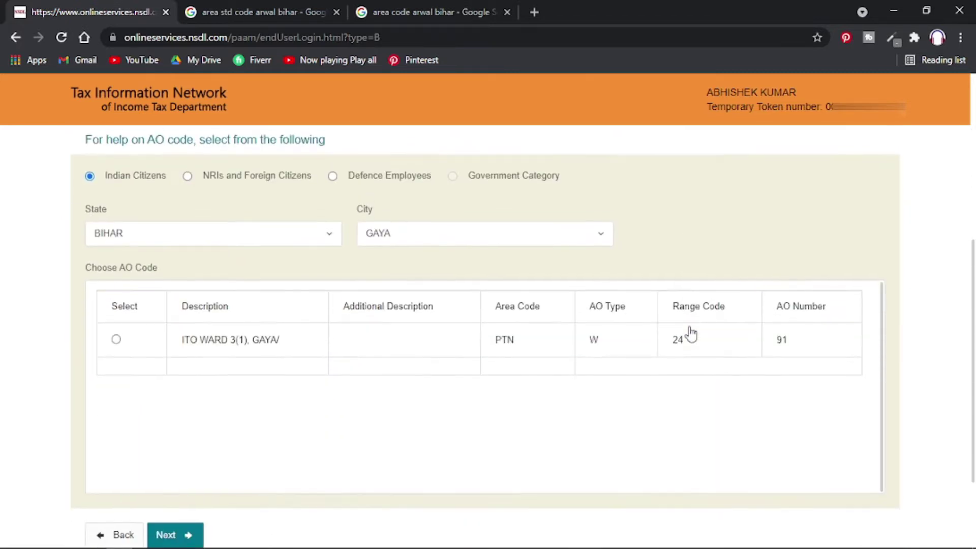
click(189, 529)
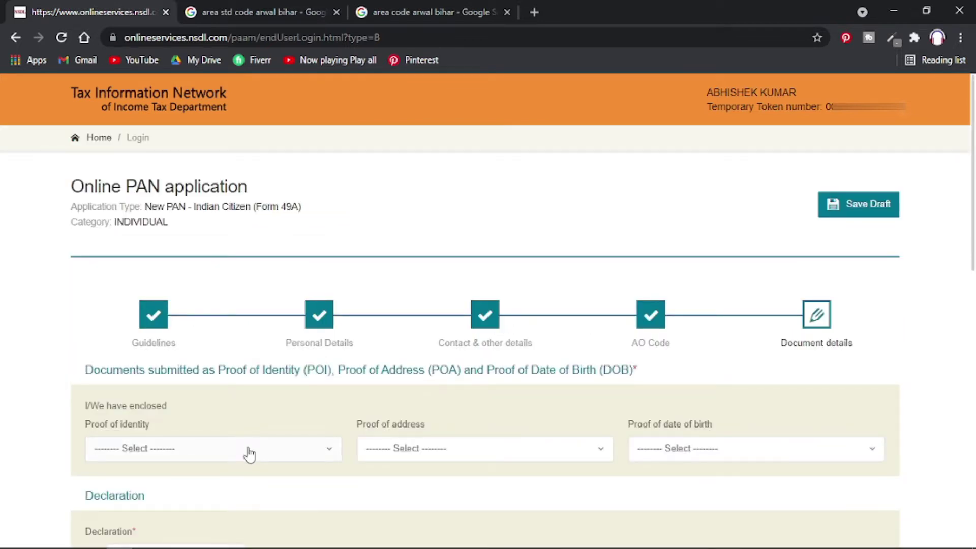
Choose AADHAAR Card as the proof of identity.
click(249, 454)
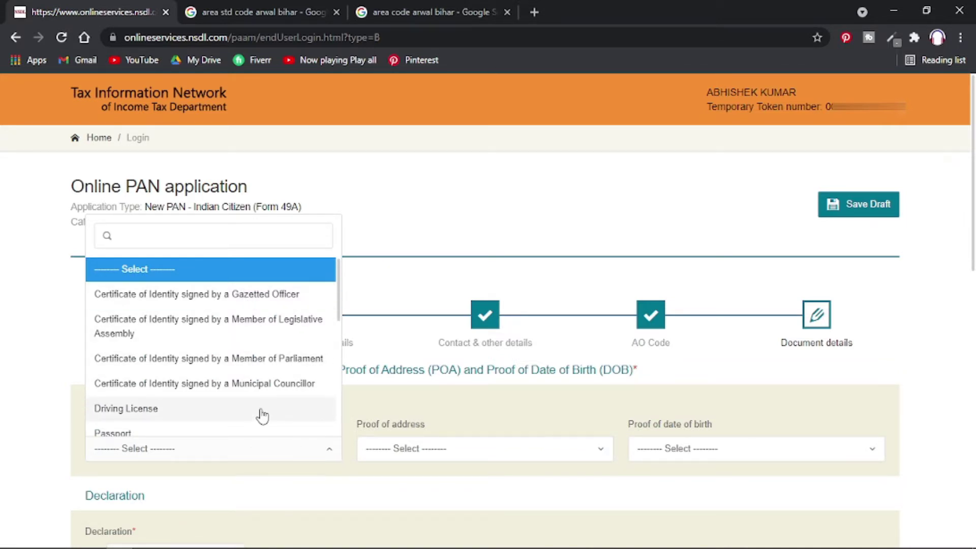
click(475, 416)
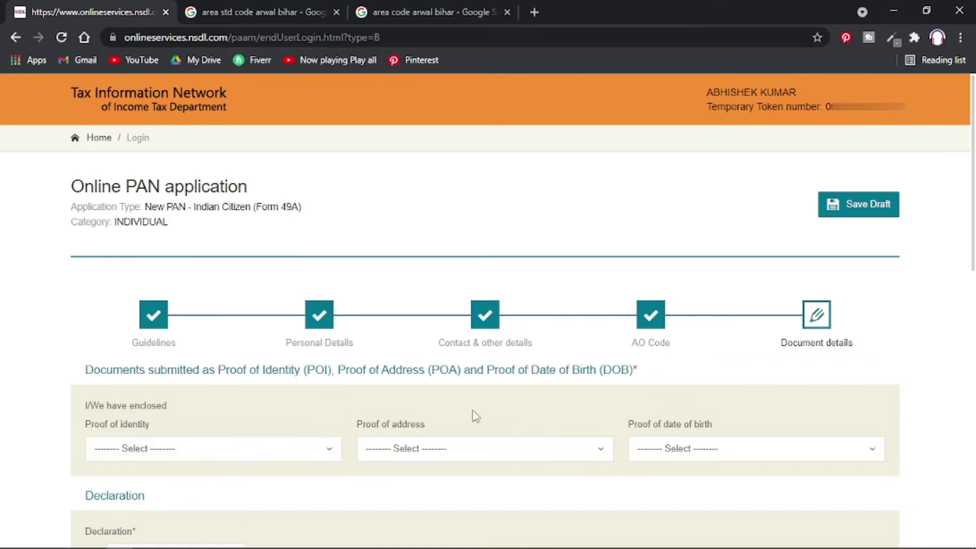
click(273, 459)
click(426, 431)
click(174, 458)
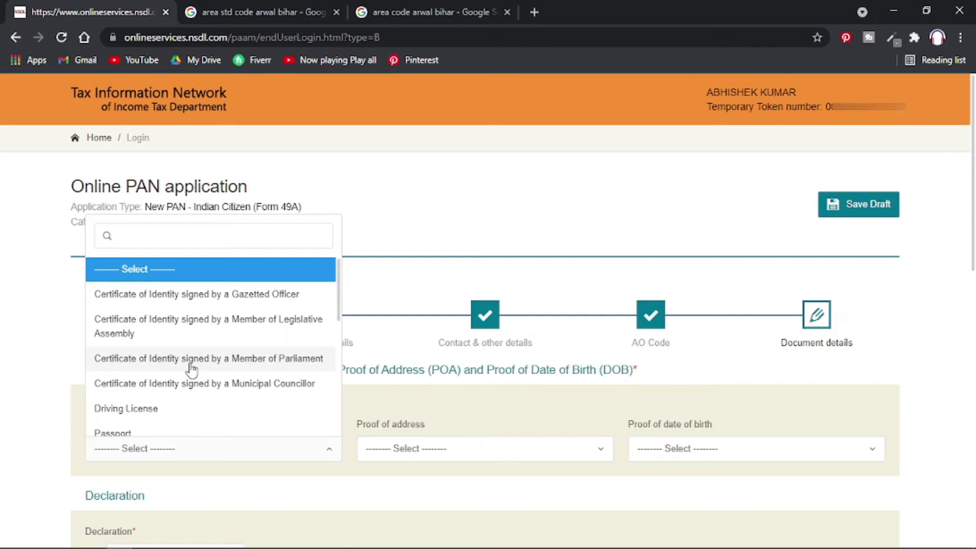
scroll(192, 370, down, 5)
scroll(192, 370, down, 3)
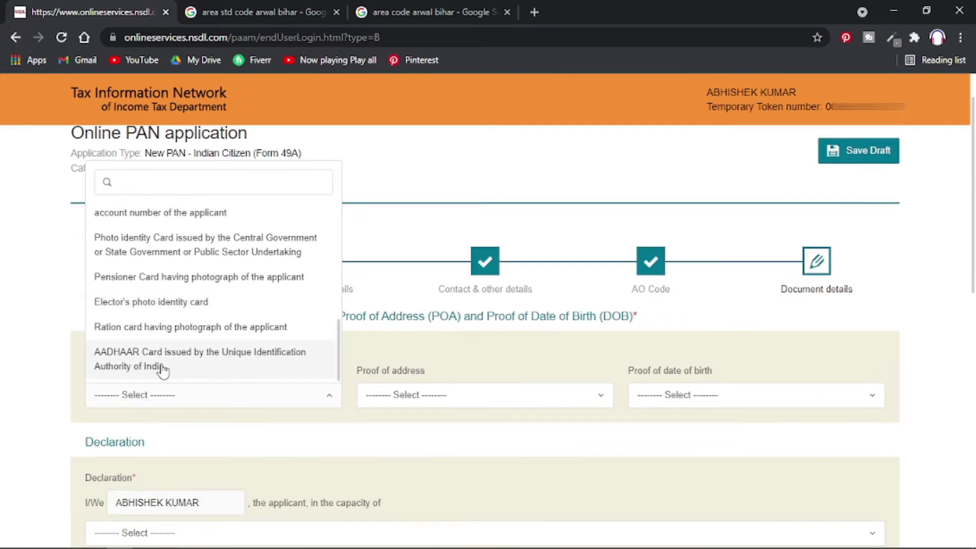
click(220, 362)
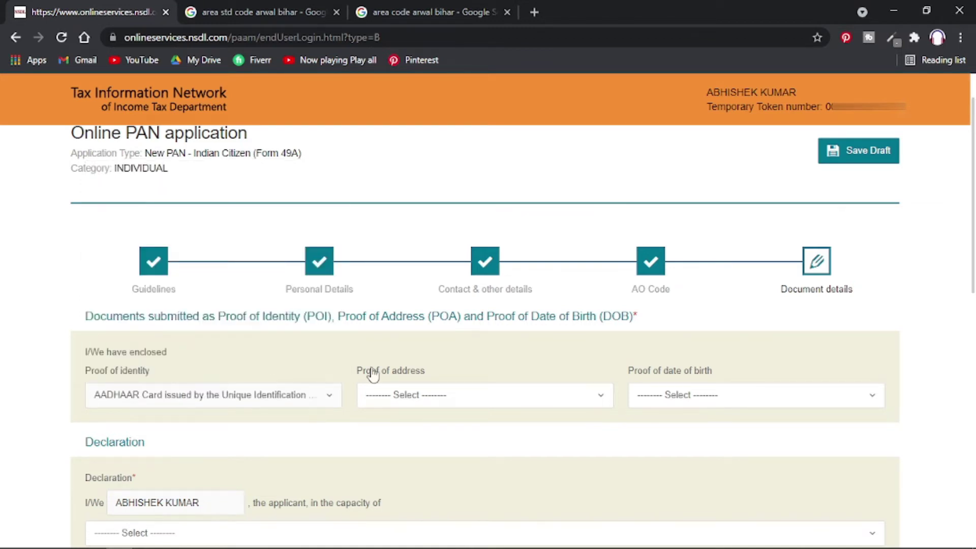
Choose AADHAAR Card as proof of address and Aadhaar as proof of date of birth.
click(485, 400)
scroll(426, 316, down, 10)
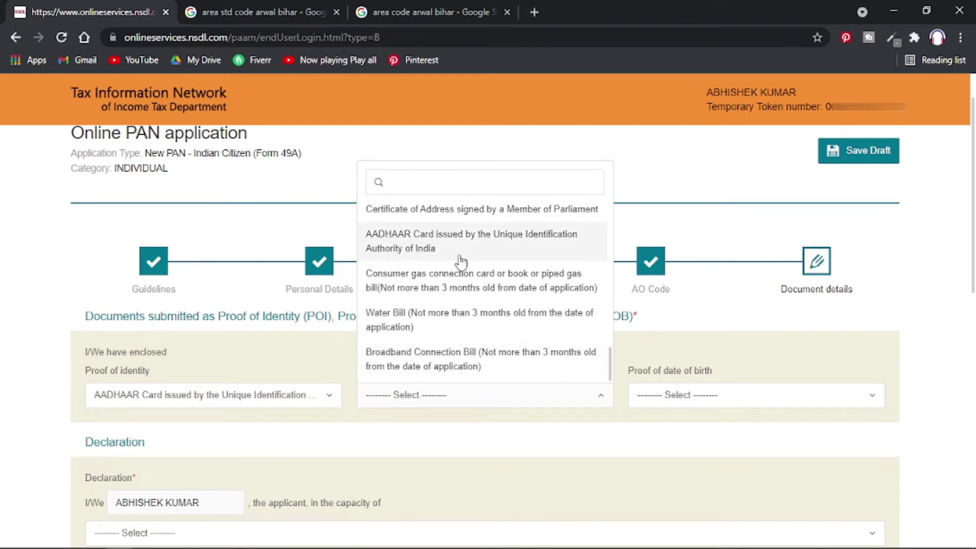
click(523, 251)
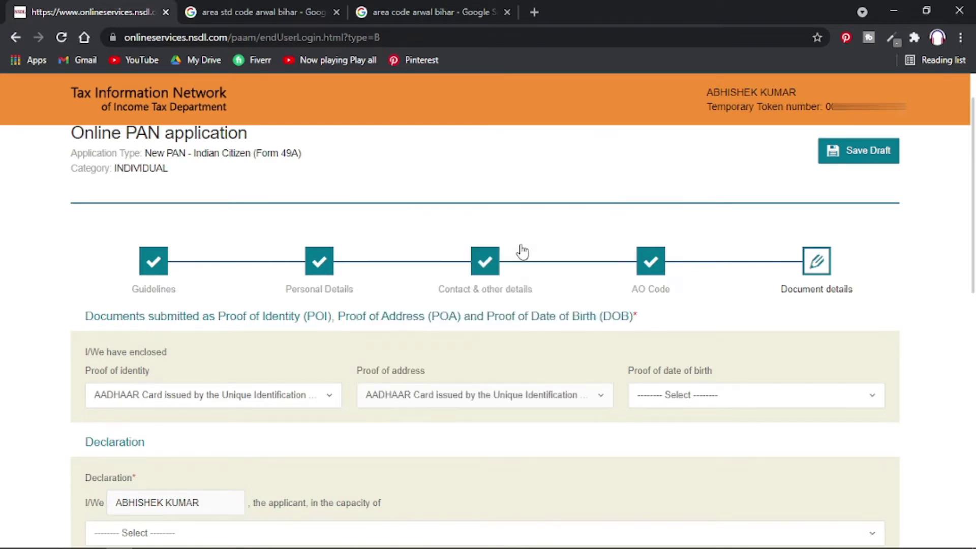
click(693, 401)
scroll(723, 282, down, 5)
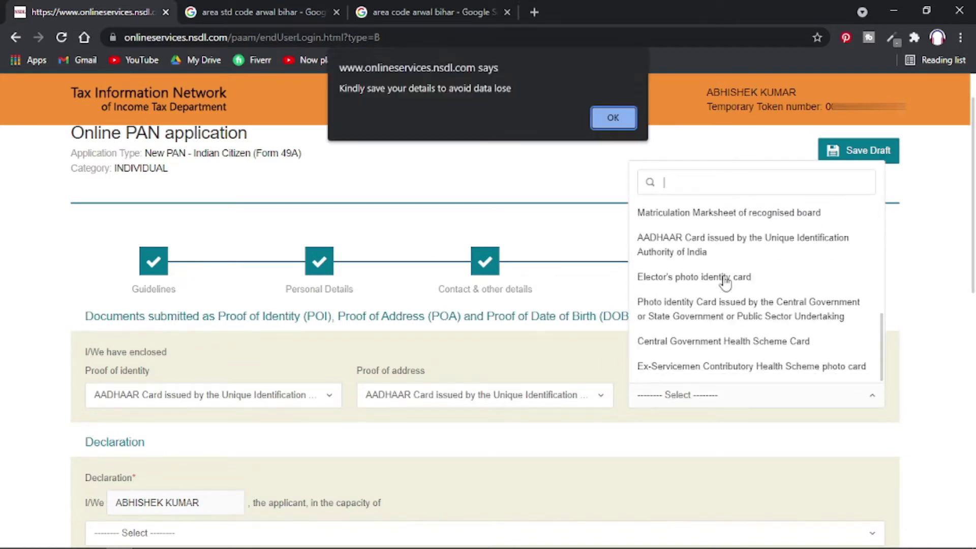
click(602, 117)
click(712, 244)
scroll(488, 499, down, 2)
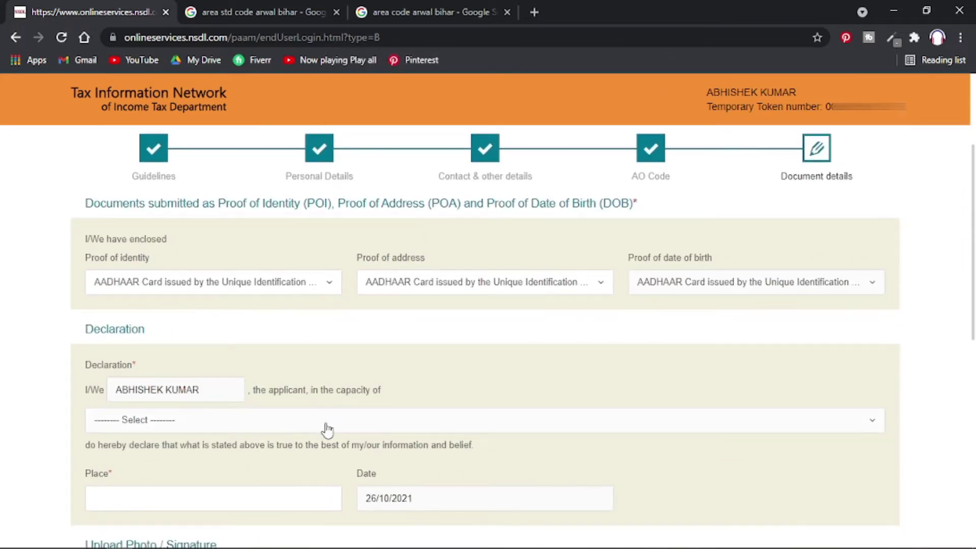
Declare in the capacity of Himself/Herself with ARWAL as the place.
click(327, 429)
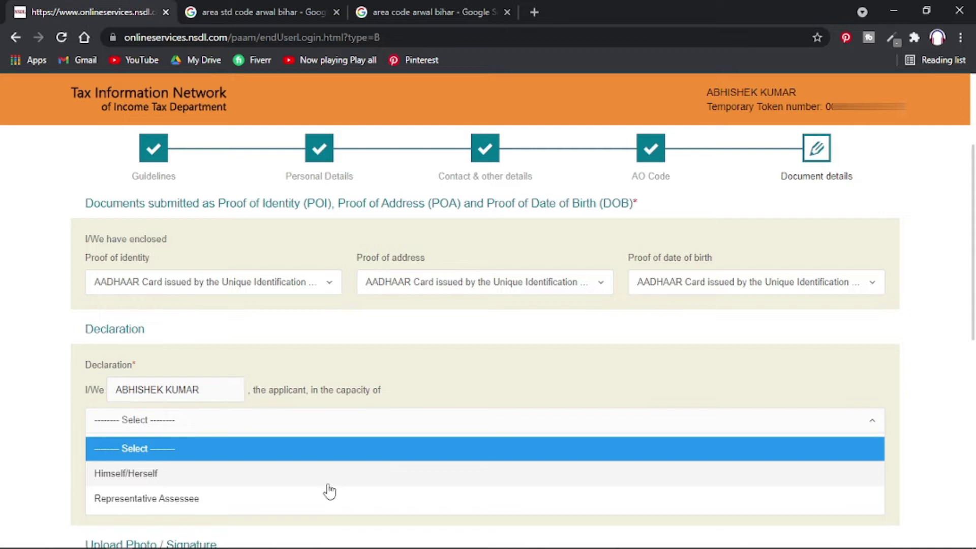
click(301, 478)
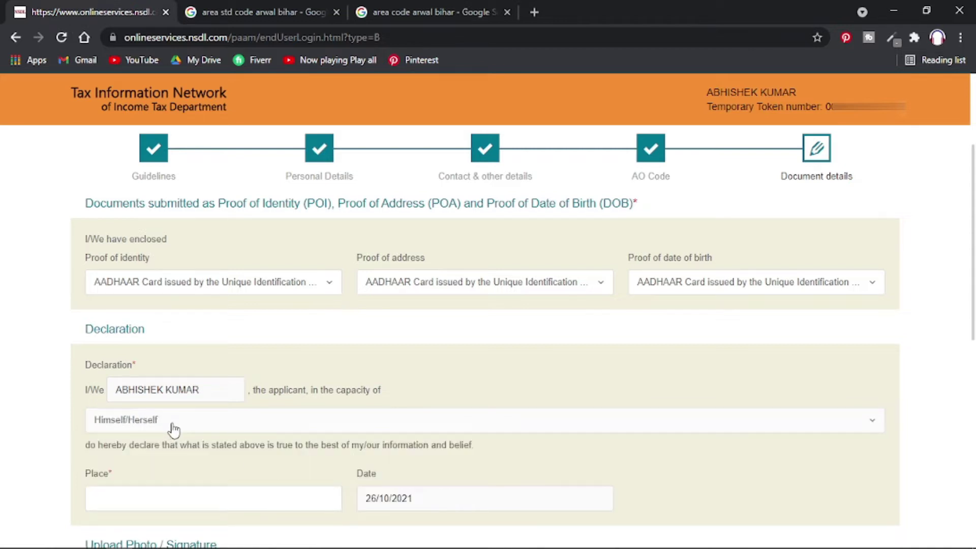
scroll(178, 430, down, 1)
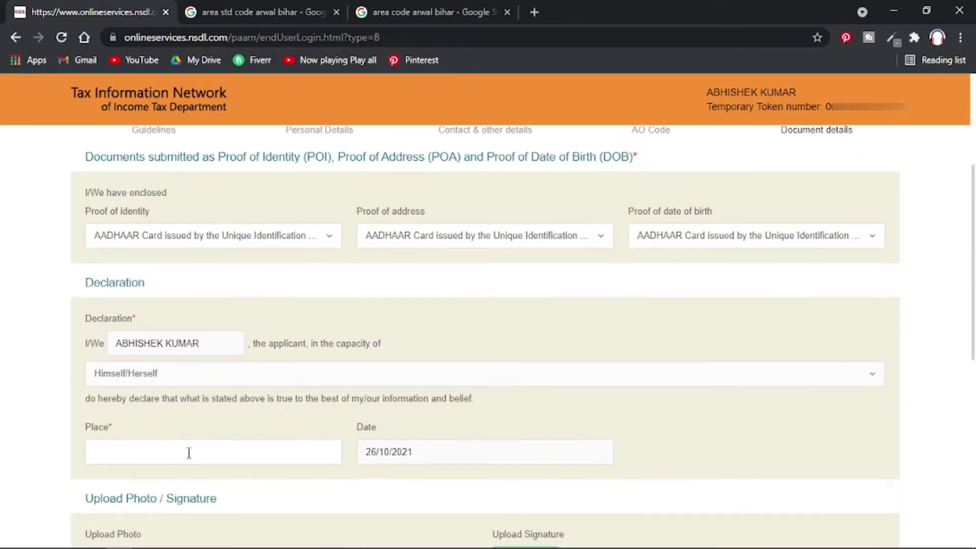
click(189, 453)
text(A)
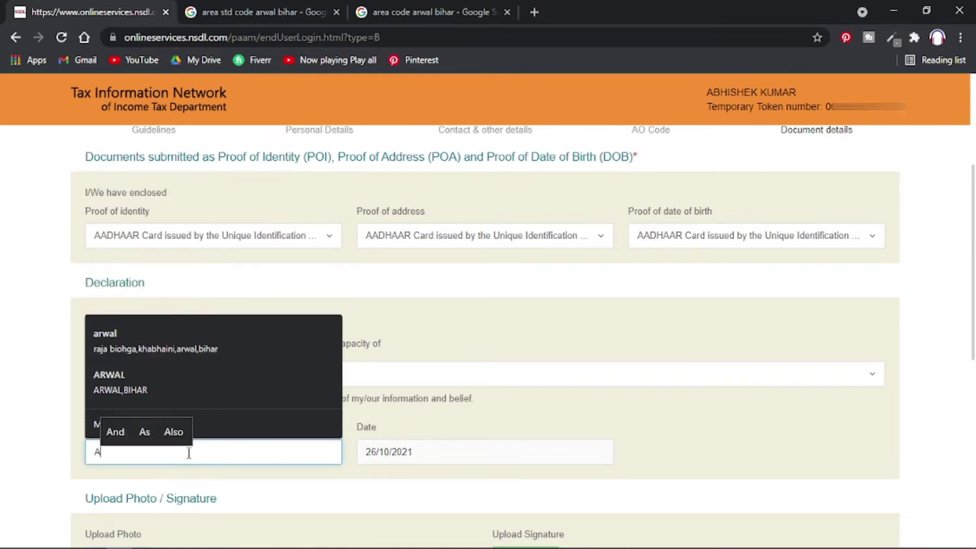
text(RWAL)
click(623, 436)
scroll(625, 436, down, 3)
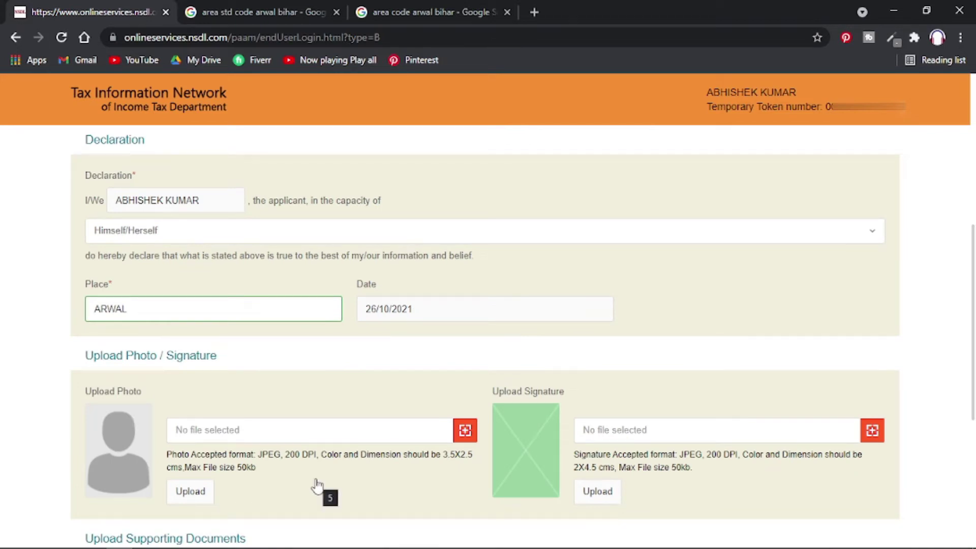
scroll(460, 469, down, 1)
scroll(460, 469, up, 1)
triple_click(212, 414)
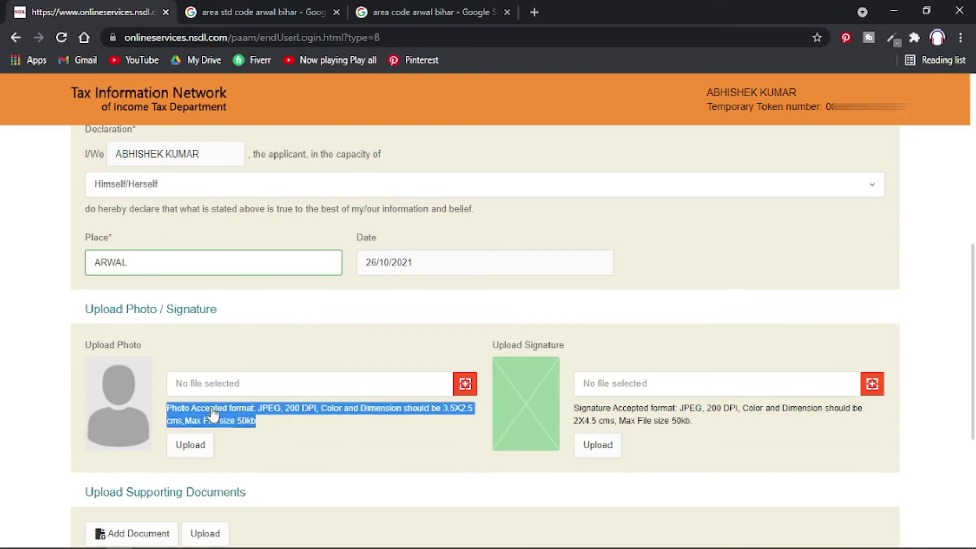
click(341, 455)
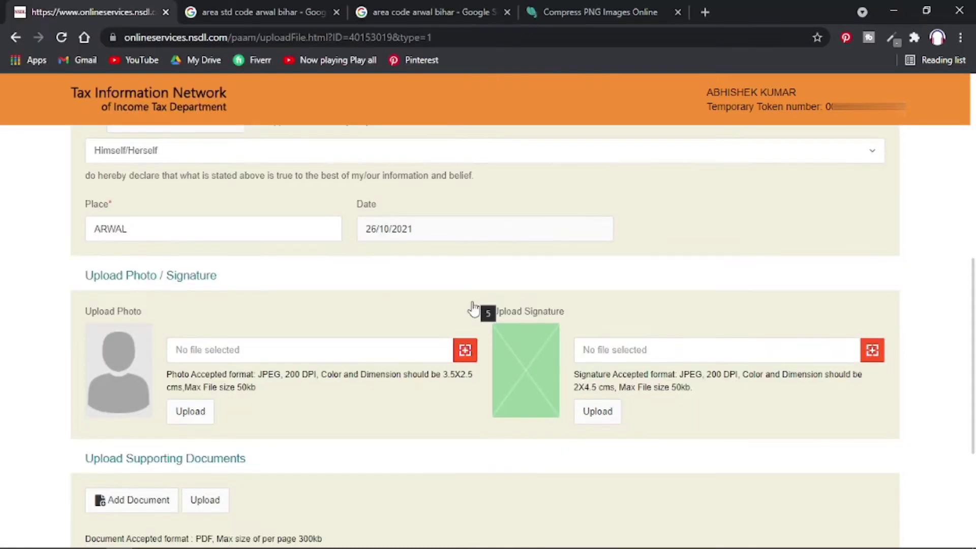
Upload the Happy Pan-min image as the applicant's photo.
click(466, 350)
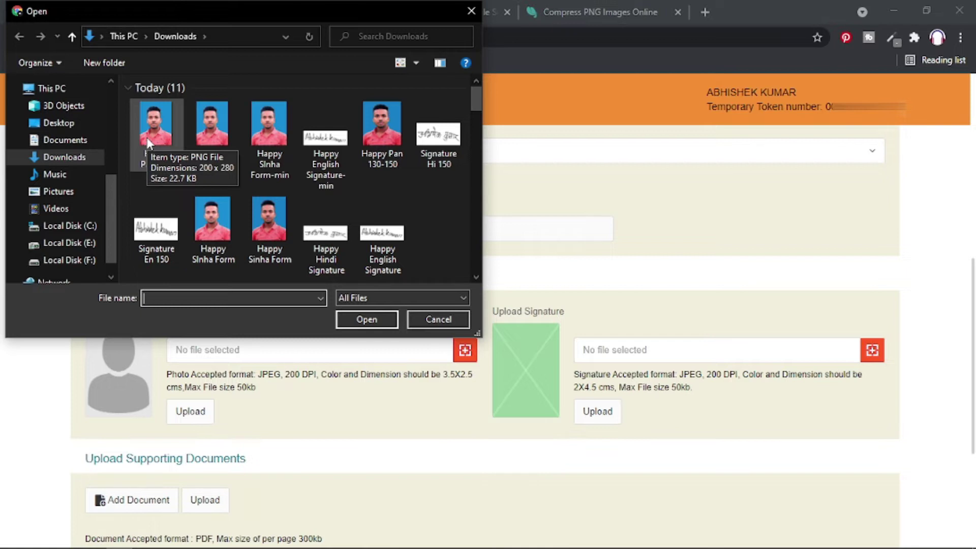
double_click(147, 138)
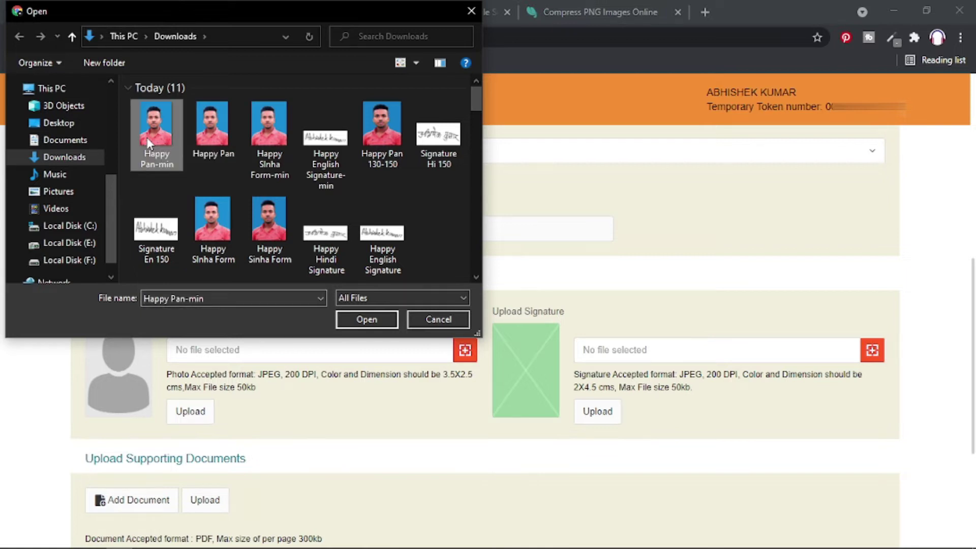
click(192, 411)
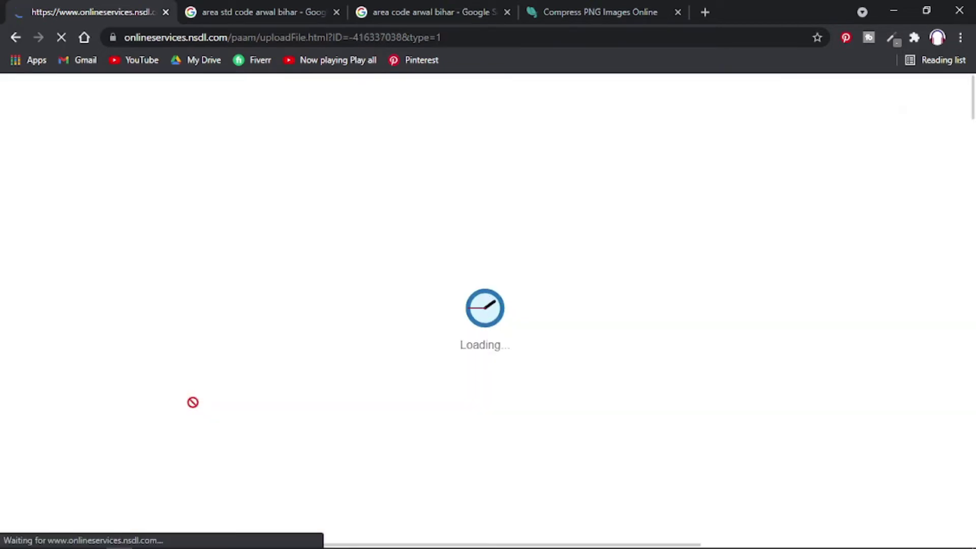
scroll(193, 402, down, 10)
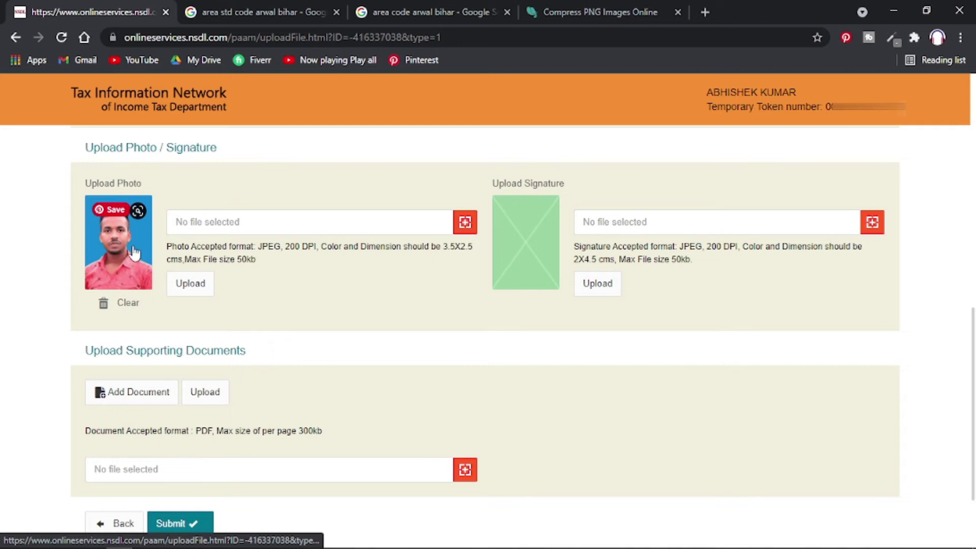
Upload the Happy English Signature-min image as the applicant's signature.
click(878, 227)
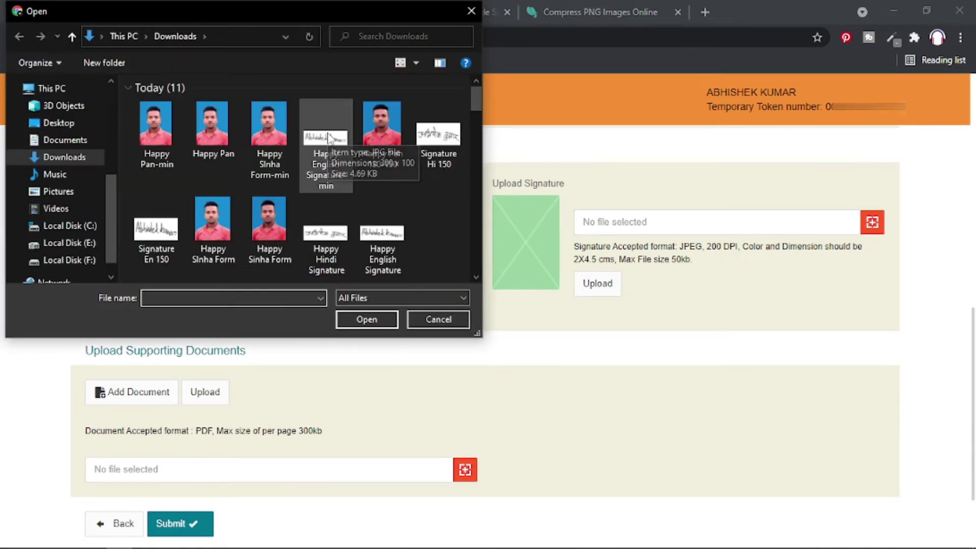
double_click(330, 139)
click(598, 286)
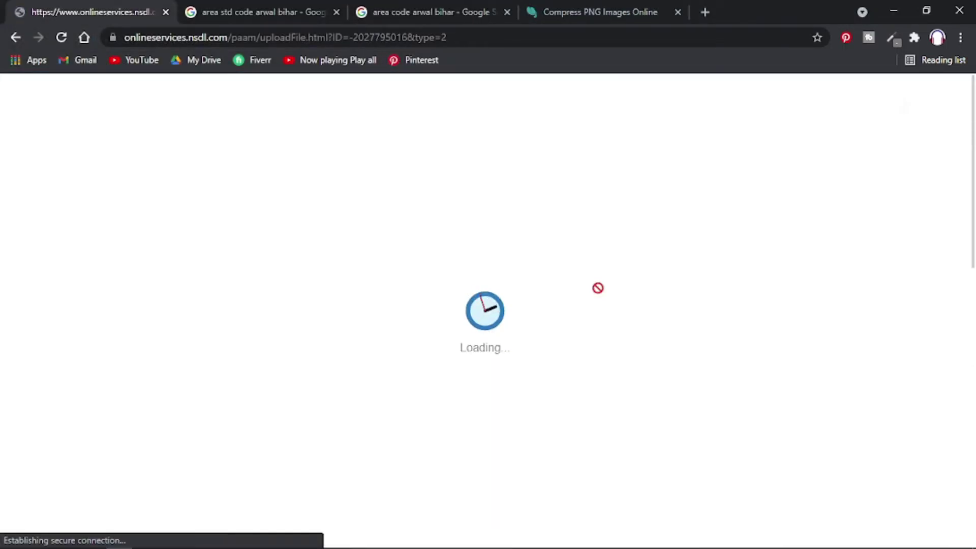
scroll(584, 394, down, 8)
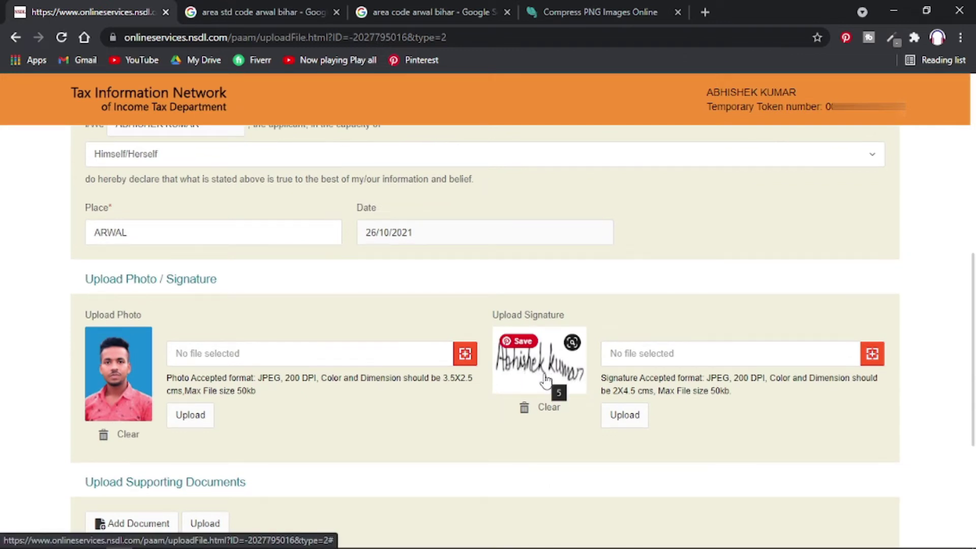
scroll(322, 451, down, 3)
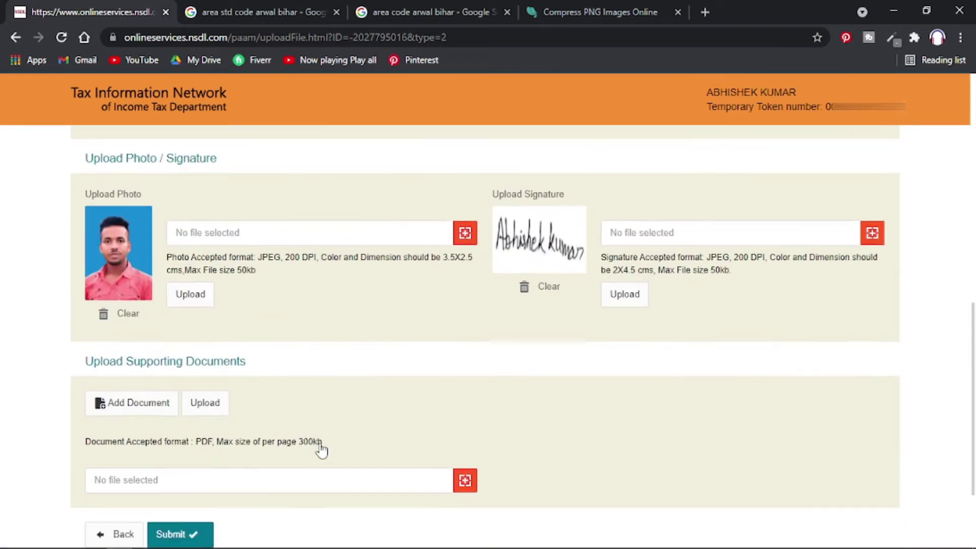
Upload Aadhaar_compressed.pdf under Upload Supporting Documents.
scroll(258, 422, up, 1)
scroll(259, 421, down, 3)
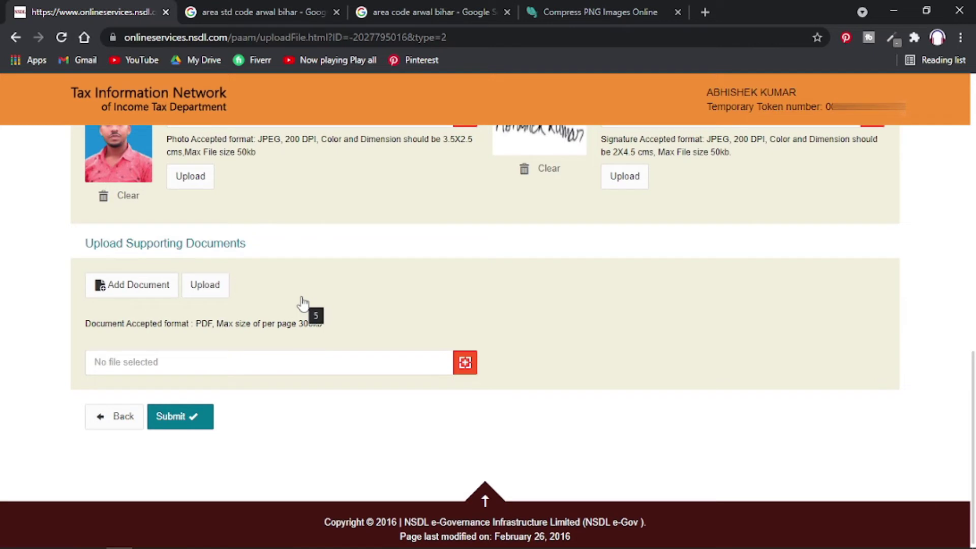
scroll(301, 305, up, 15)
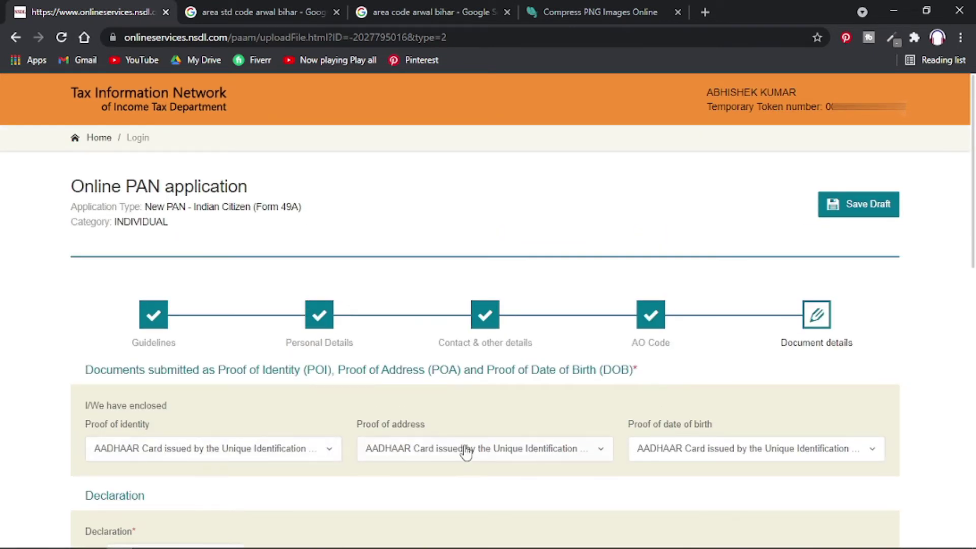
scroll(229, 430, down, 15)
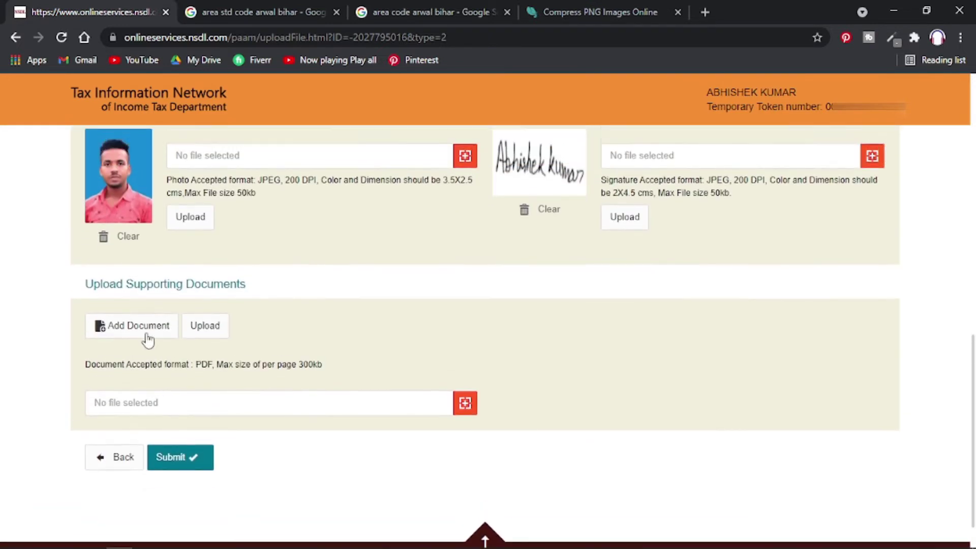
click(147, 333)
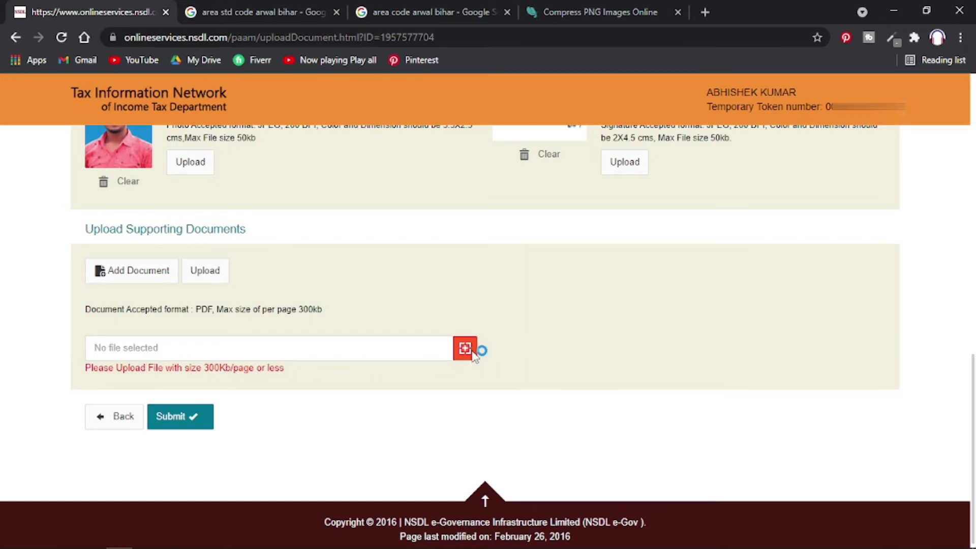
click(474, 350)
double_click(157, 136)
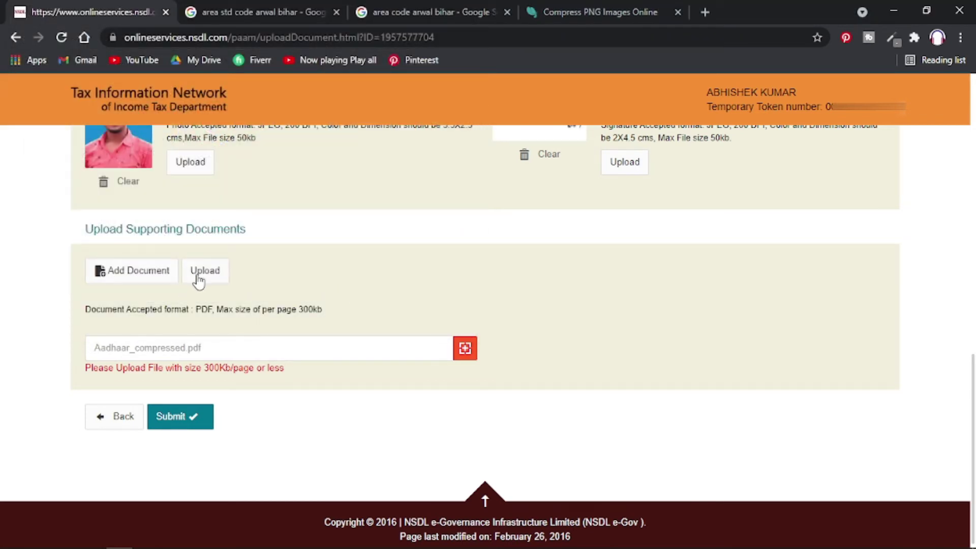
click(196, 272)
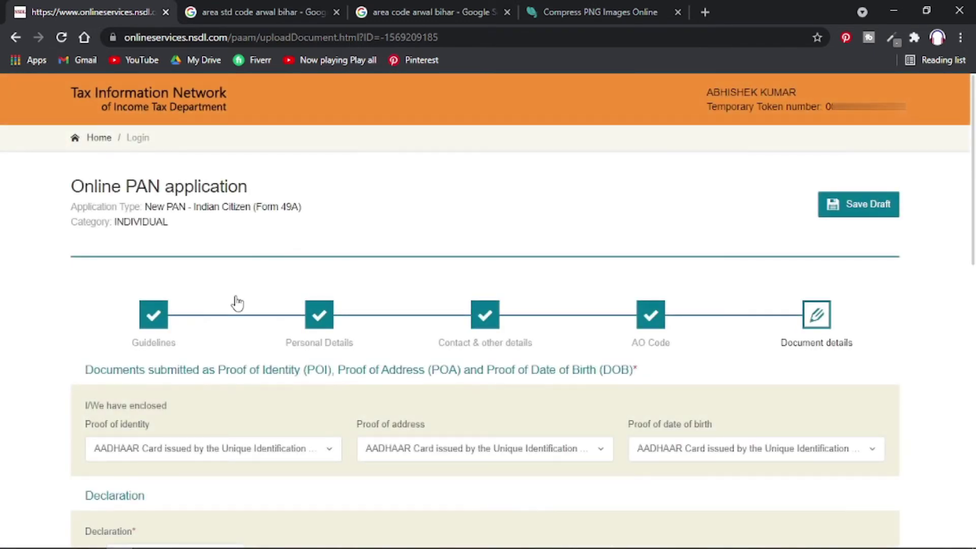
scroll(235, 300, down, 15)
scroll(235, 304, down, 1)
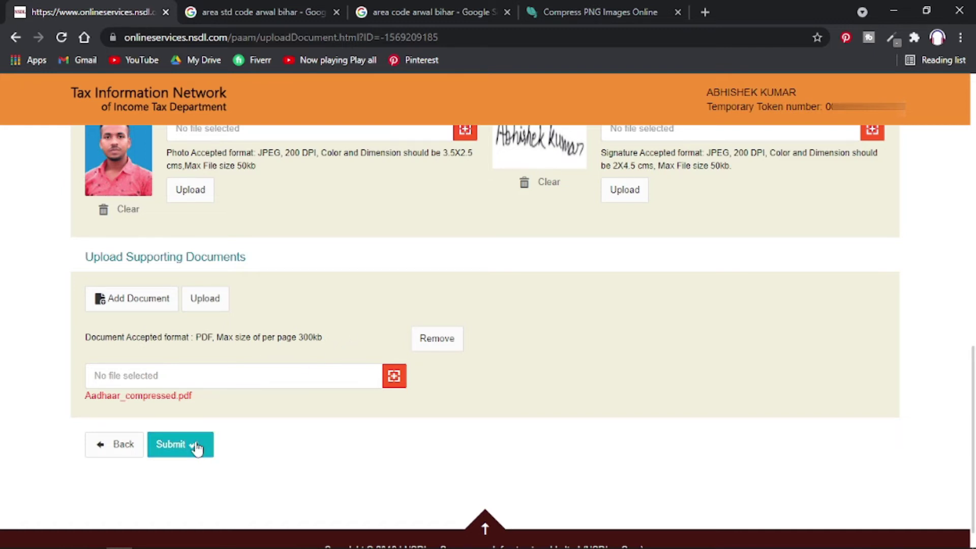
Reselect Himself/Herself as the declaration capacity and submit the document details.
scroll(367, 271, up, 4)
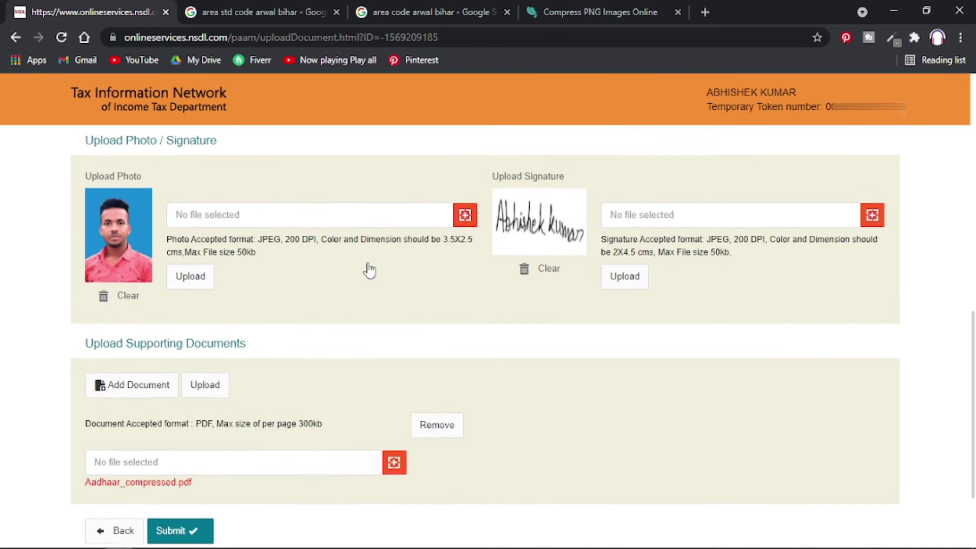
scroll(356, 272, up, 3)
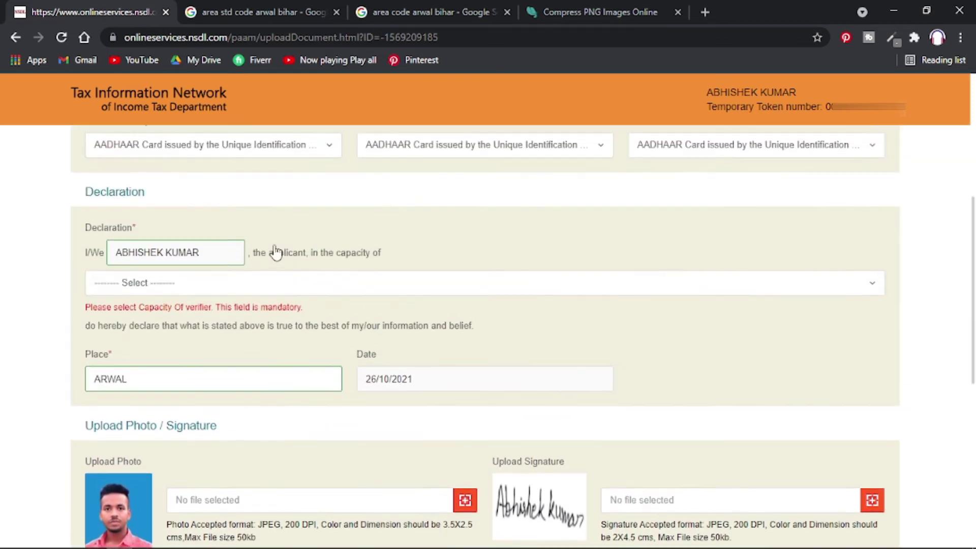
click(284, 281)
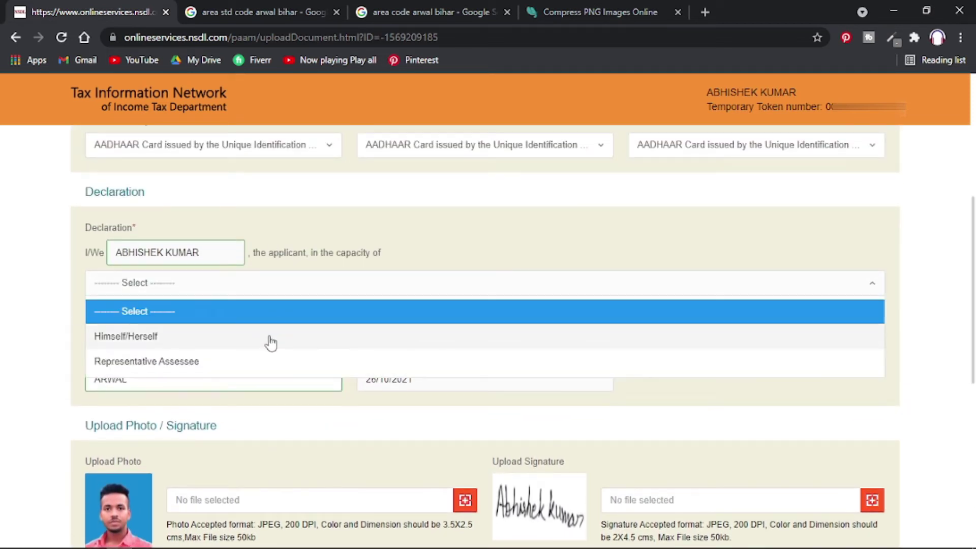
click(271, 340)
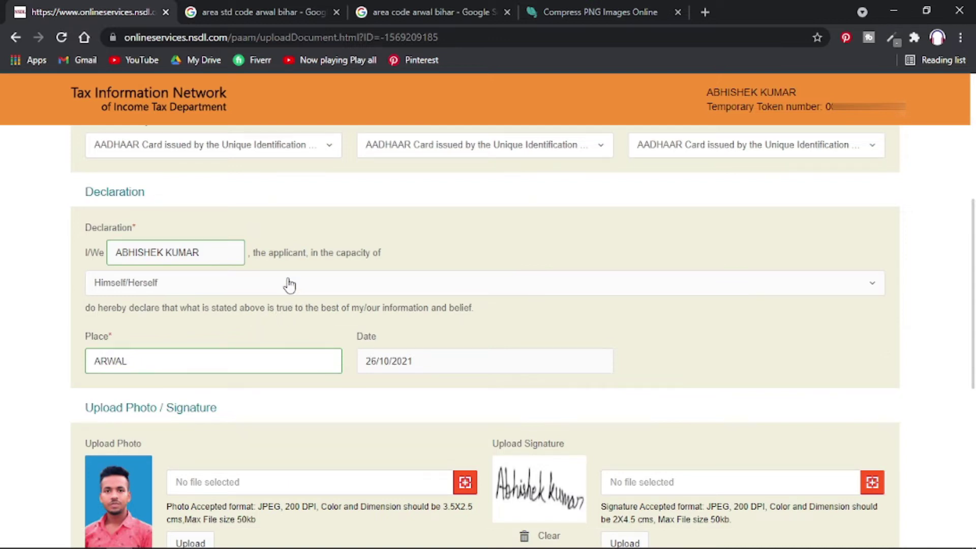
scroll(343, 308, down, 8)
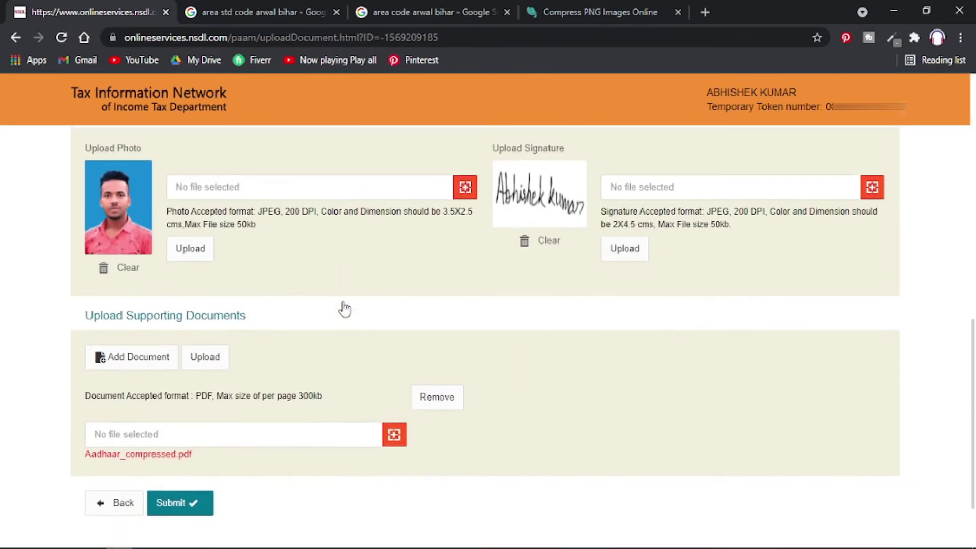
click(192, 413)
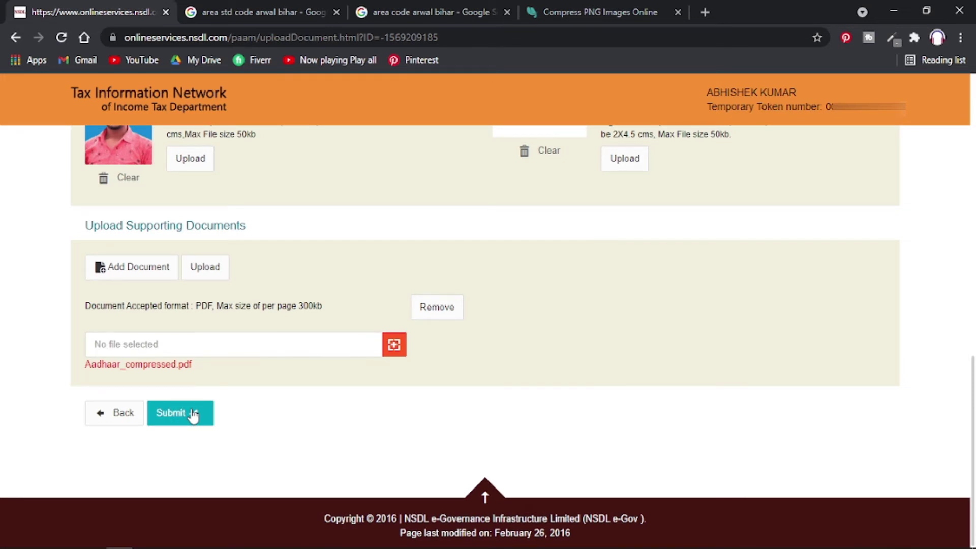
Scroll through the returned AO Code step showing PTN, W, 24 and 91.
scroll(192, 416, down, 5)
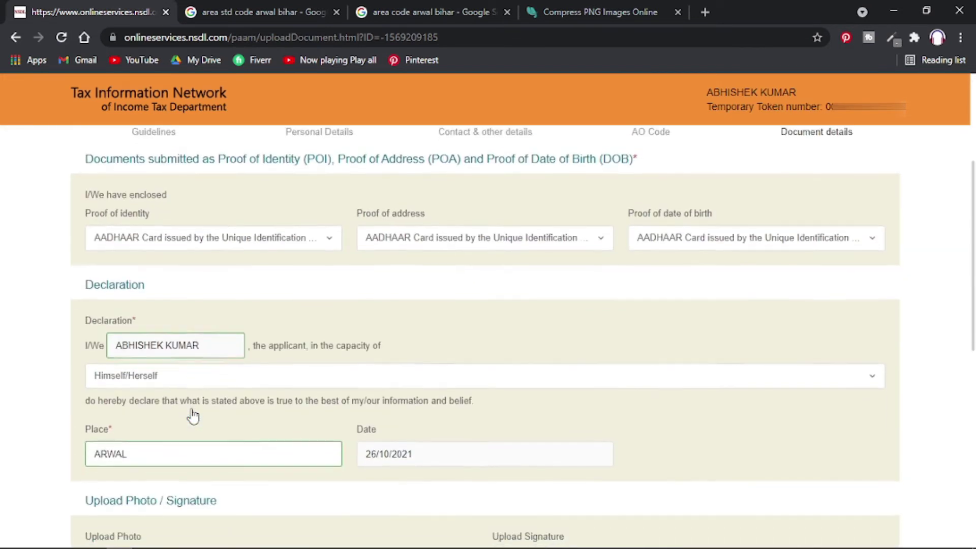
scroll(192, 416, up, 3)
scroll(192, 416, down, 6)
scroll(192, 416, down, 5)
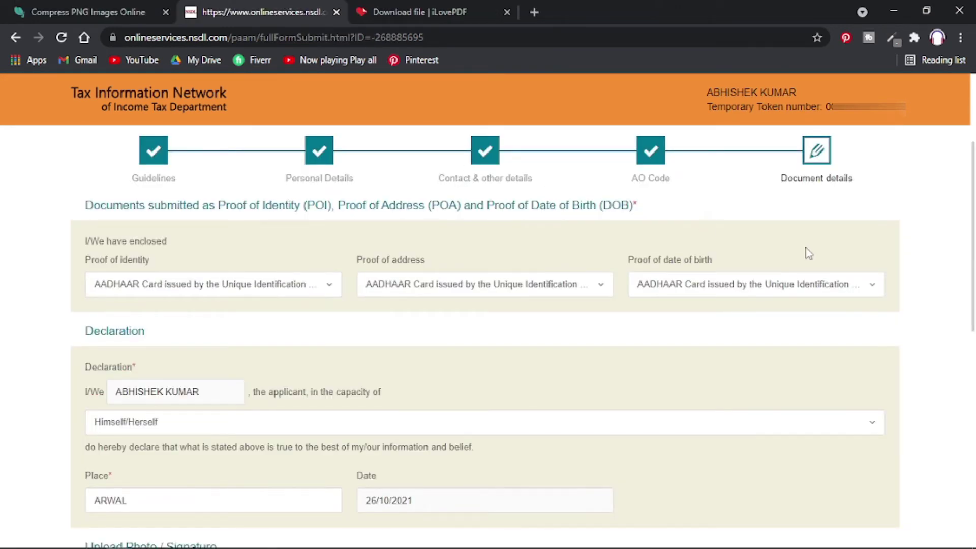
scroll(686, 351, down, 10)
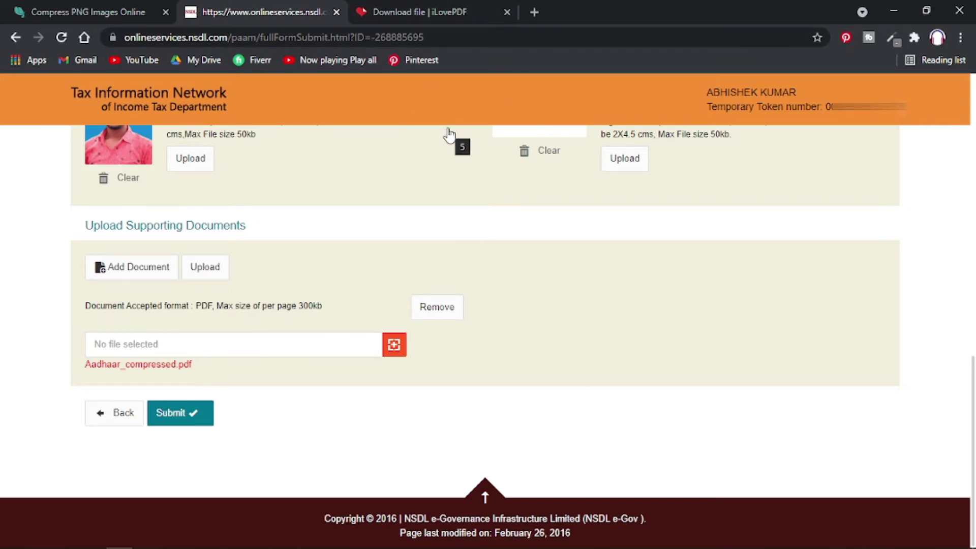
scroll(447, 242, up, 20)
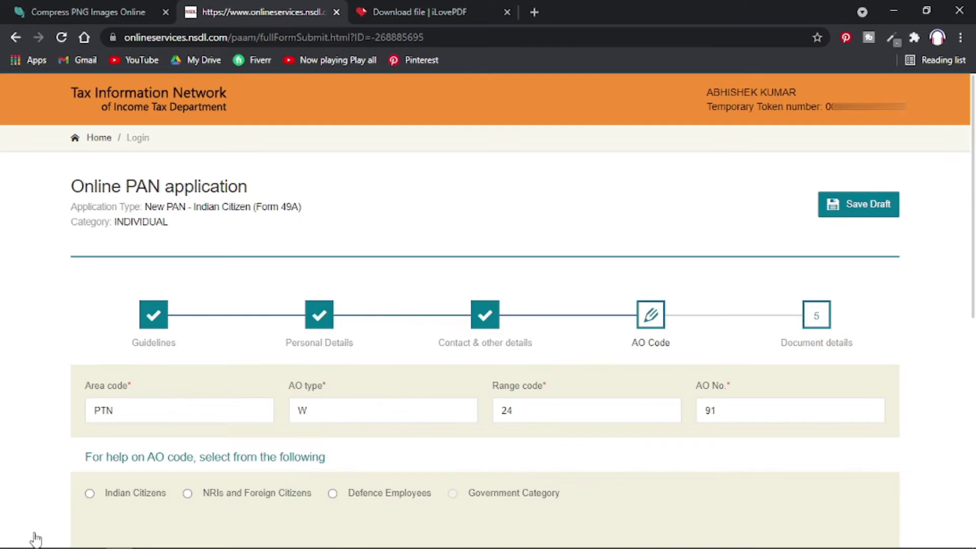
Pick Indian Citizens, BIHAR and GAYA, keep ITO WARD 3(1), GAYA, and go to Document details.
scroll(118, 515, down, 1)
scroll(118, 514, down, 5)
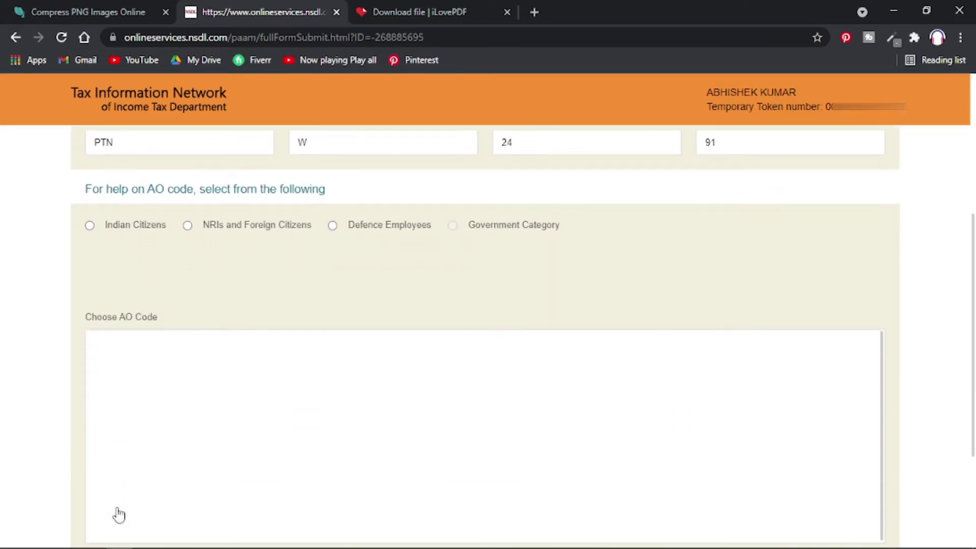
click(90, 226)
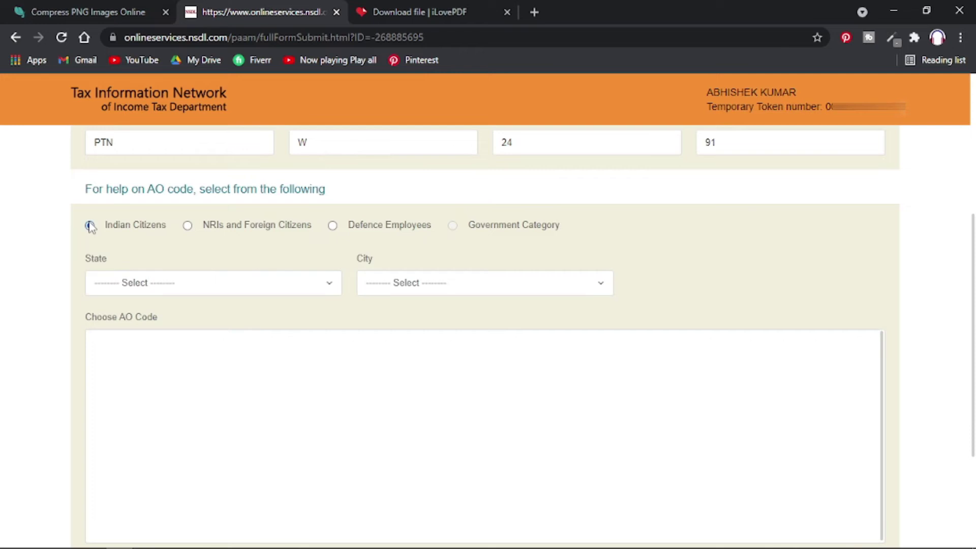
click(151, 281)
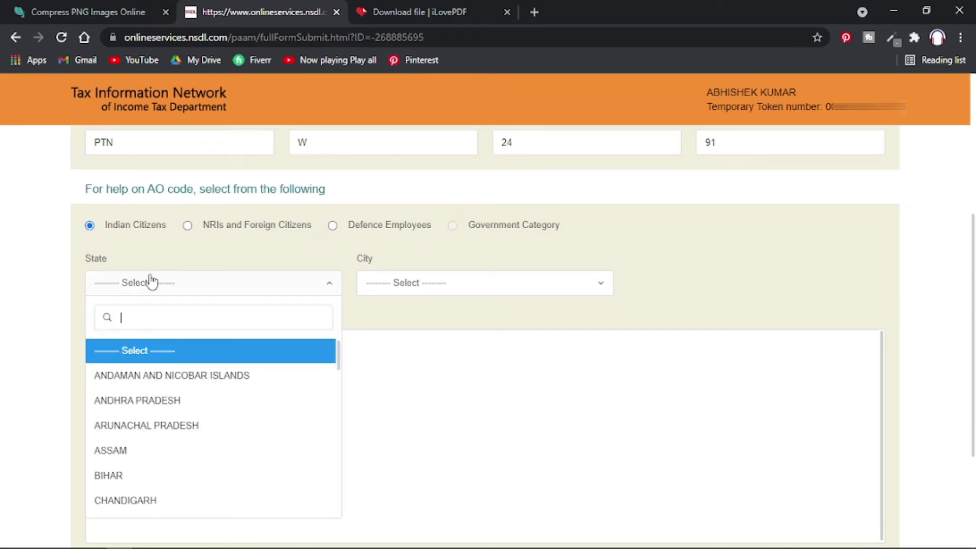
click(160, 480)
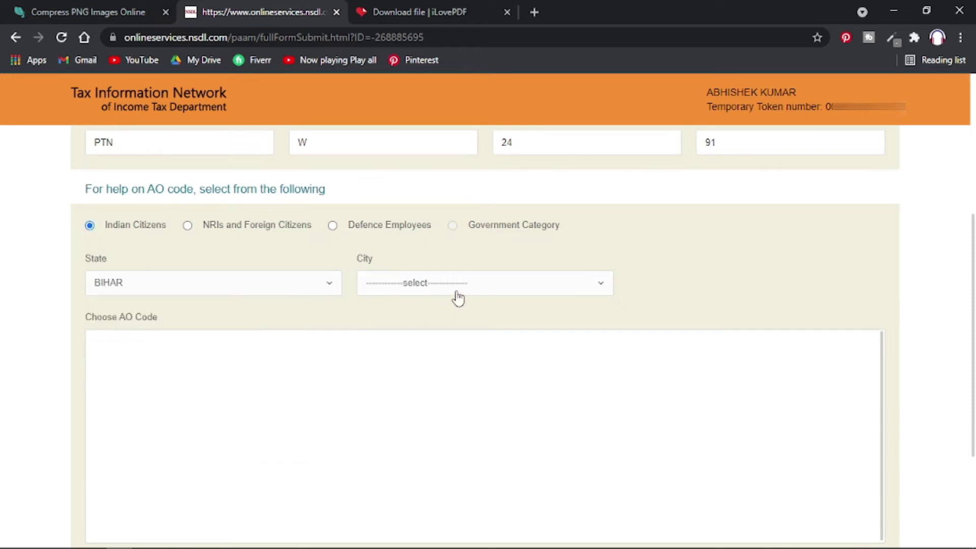
click(457, 293)
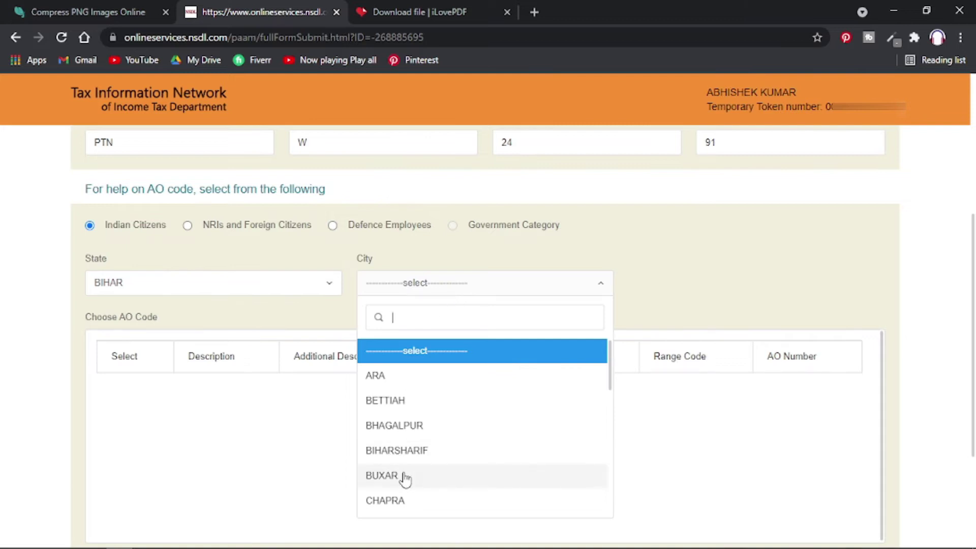
scroll(401, 478, down, 4)
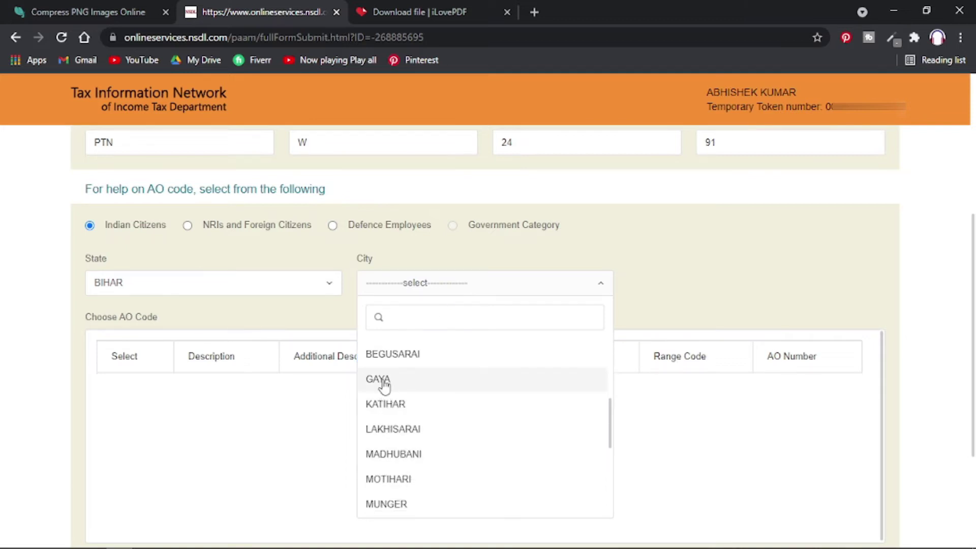
click(382, 382)
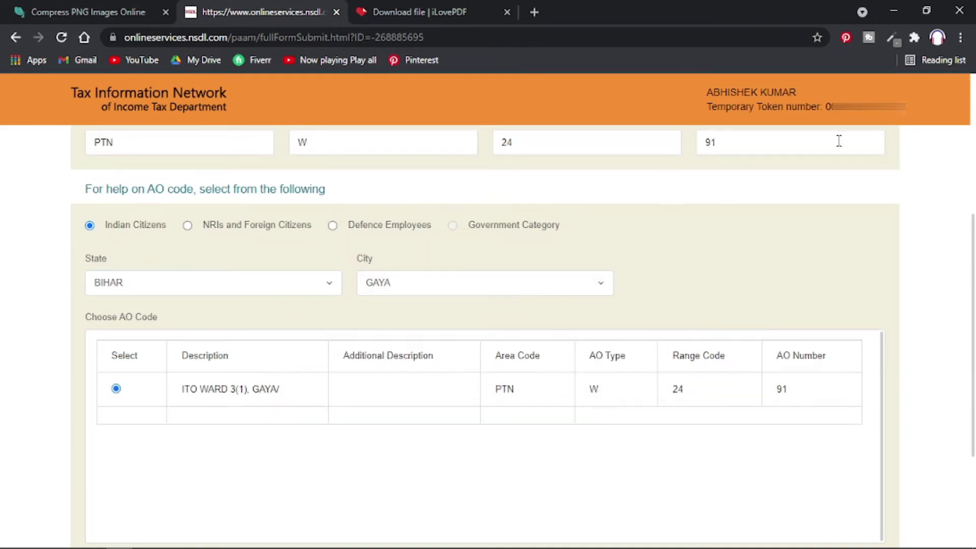
scroll(838, 141, down, 3)
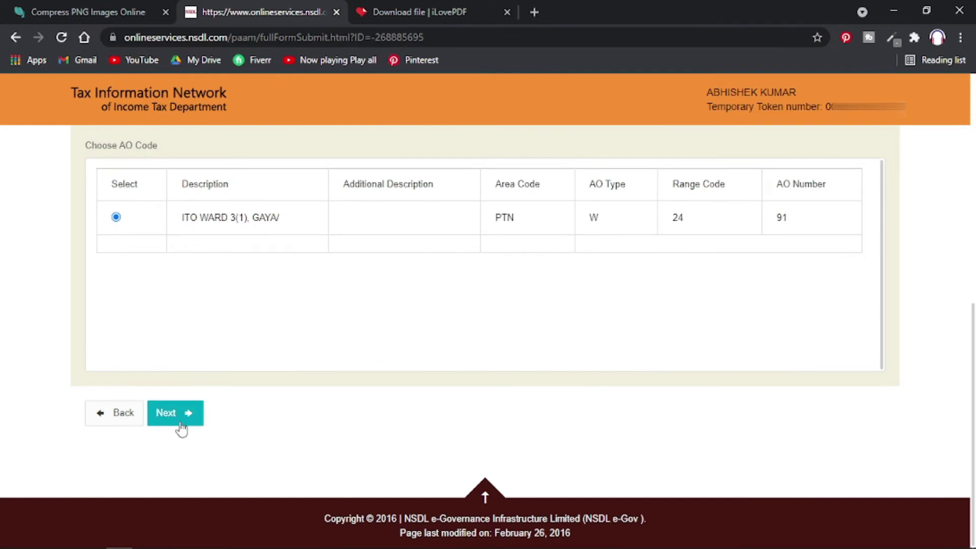
click(176, 413)
scroll(419, 470, down, 6)
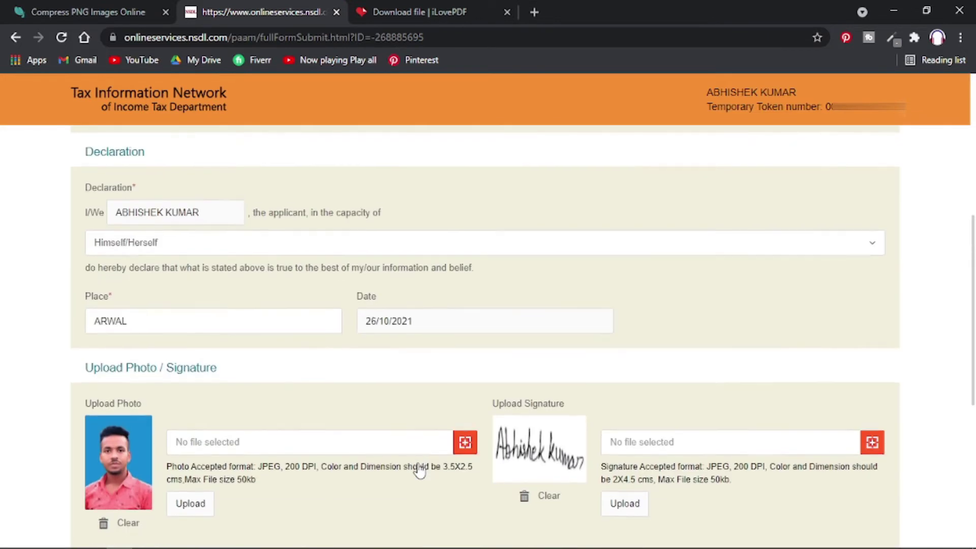
Submit the completed Document details step.
scroll(418, 469, down, 7)
click(198, 414)
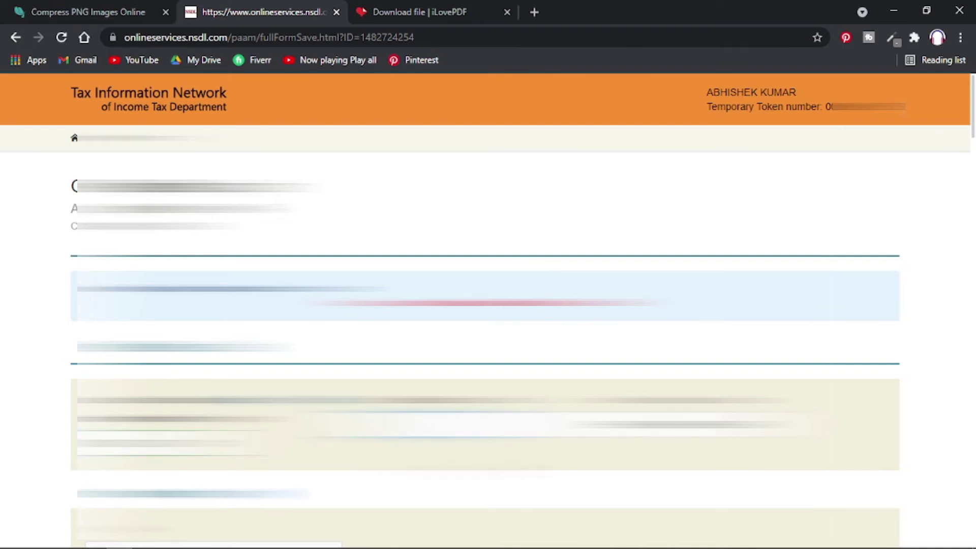
scroll(485, 338, down, 1)
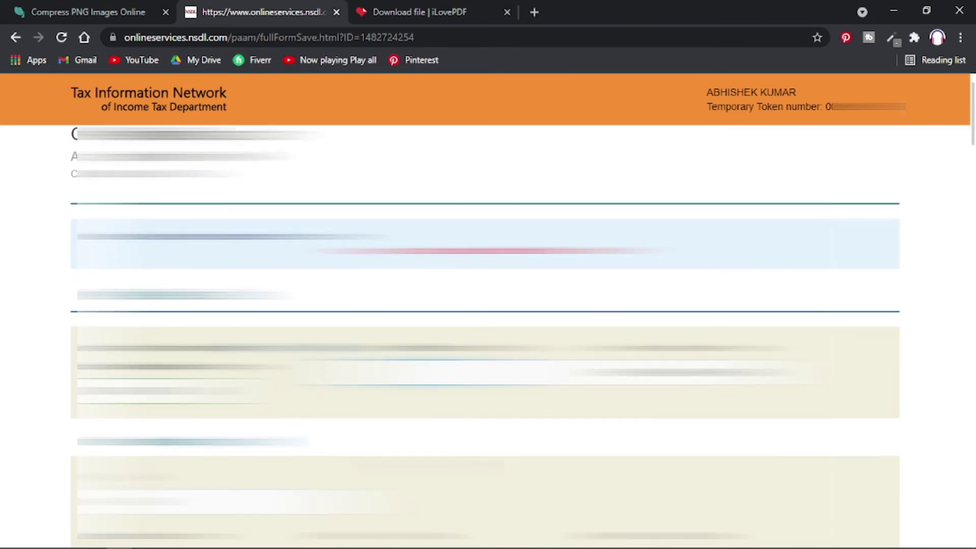
scroll(485, 335, down, 7)
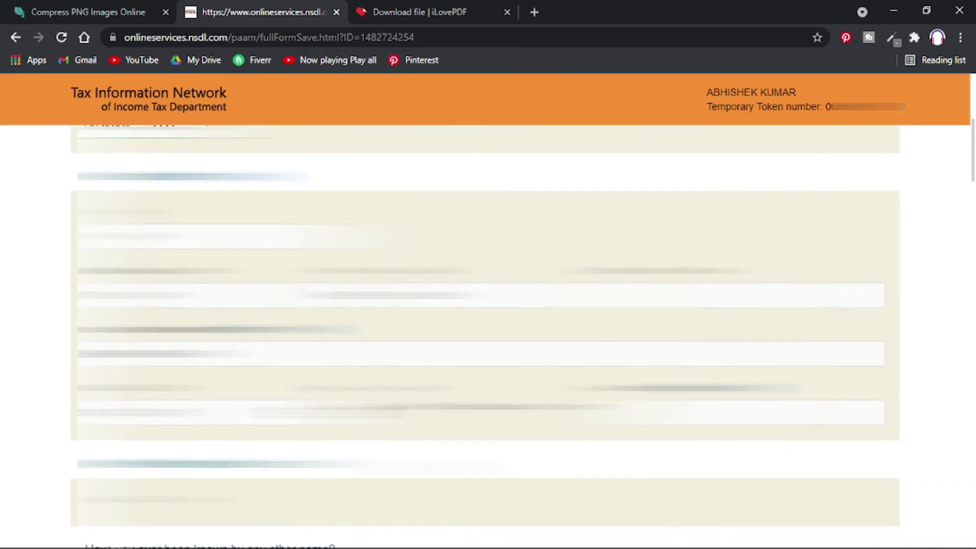
scroll(485, 336, down, 5)
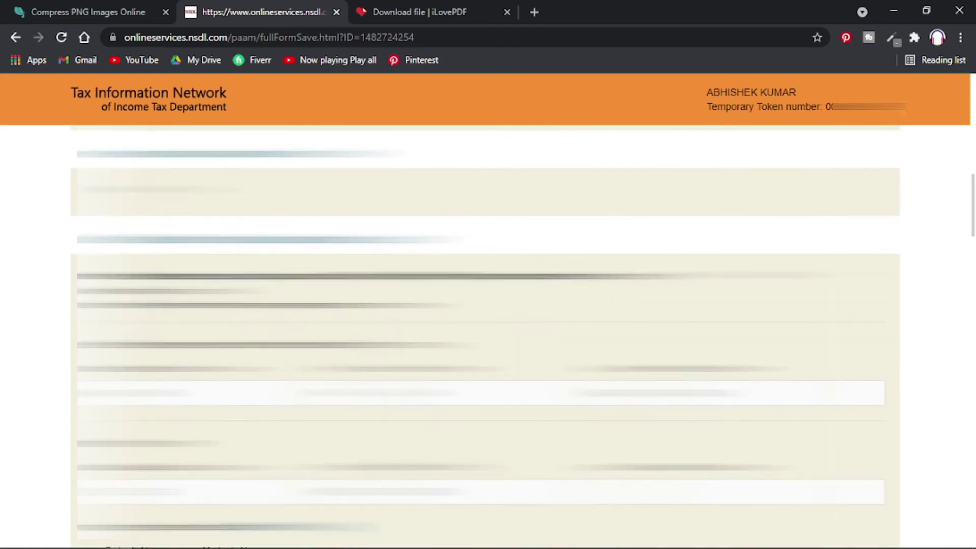
scroll(485, 335, down, 6)
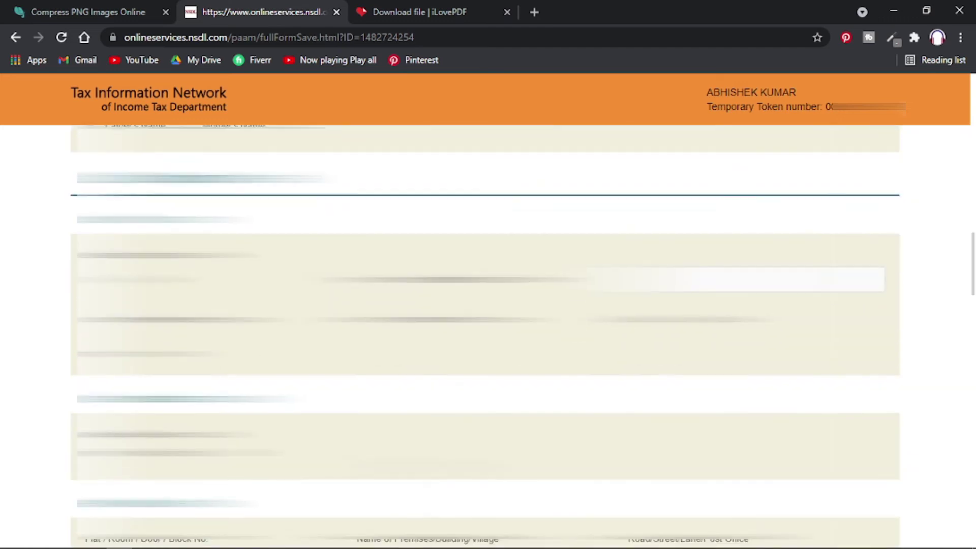
scroll(485, 335, down, 6)
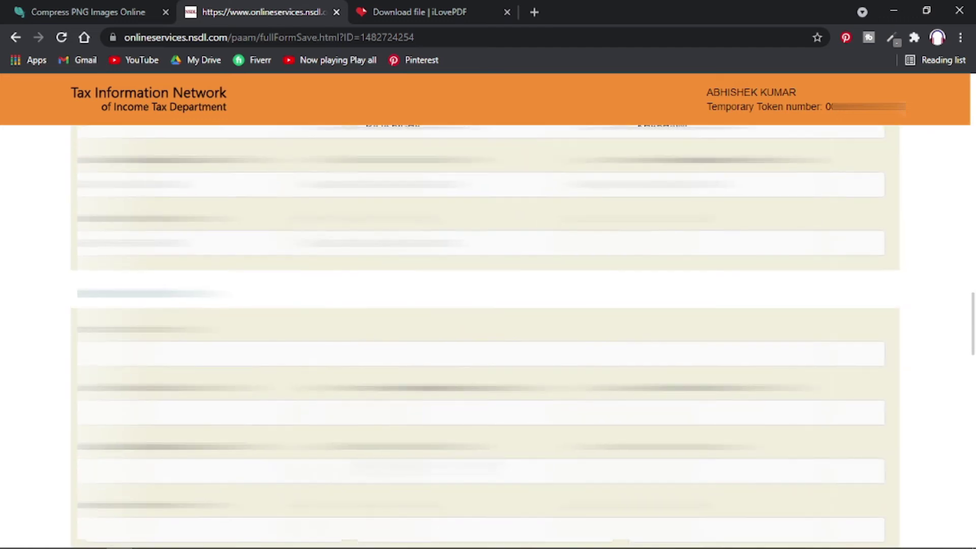
scroll(485, 335, down, 2)
scroll(485, 336, down, 6)
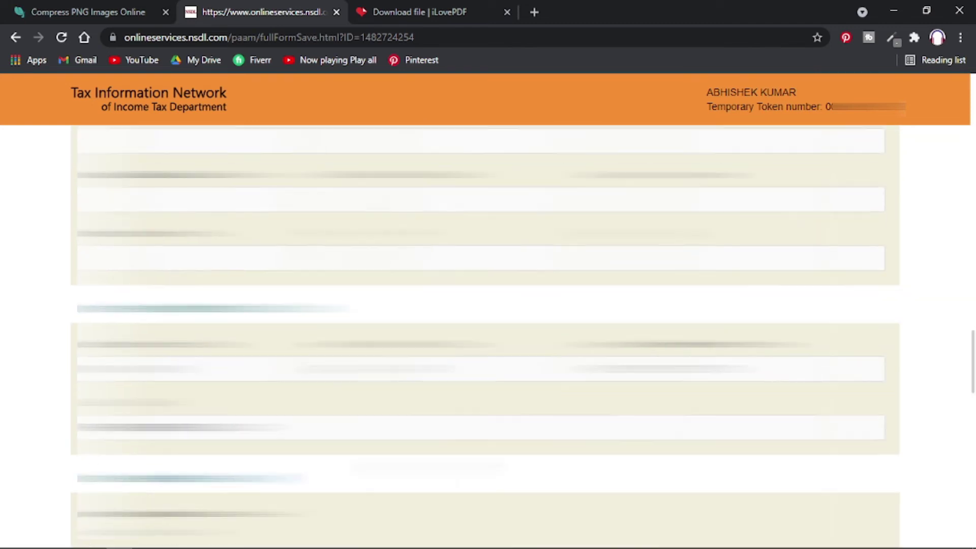
scroll(485, 335, down, 6)
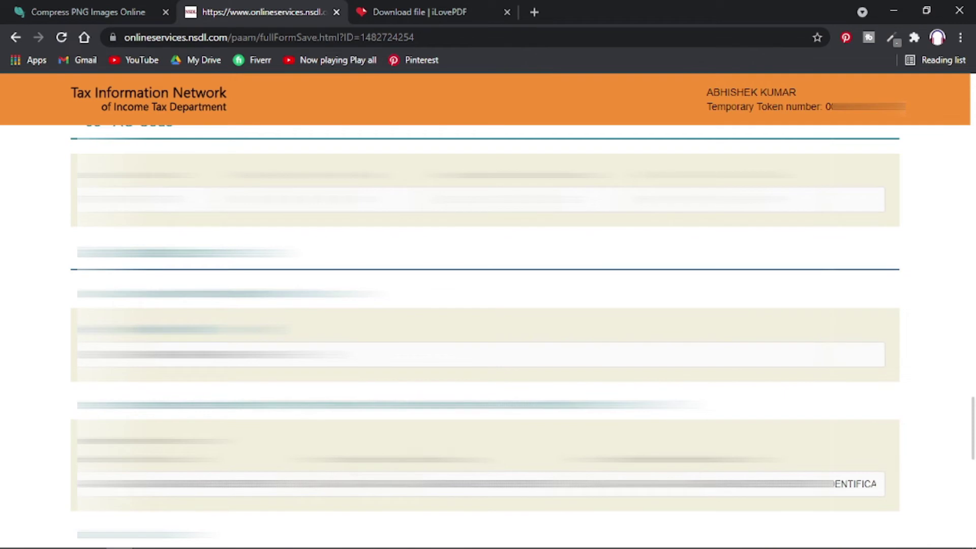
scroll(485, 336, down, 3)
scroll(485, 335, down, 3)
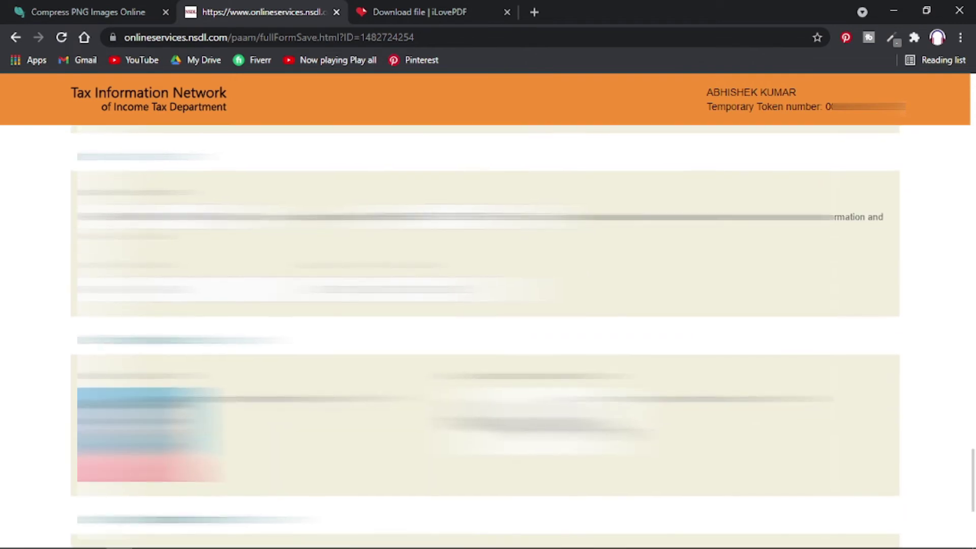
scroll(485, 335, down, 3)
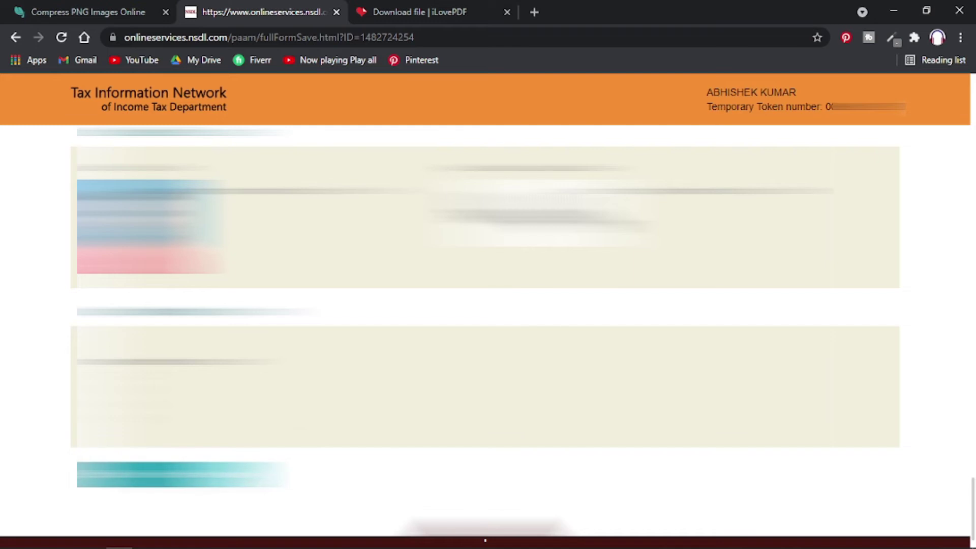
Confirm the form, choose PAYTM online payment, accept the terms and confirm the 106.90 fee.
click(189, 483)
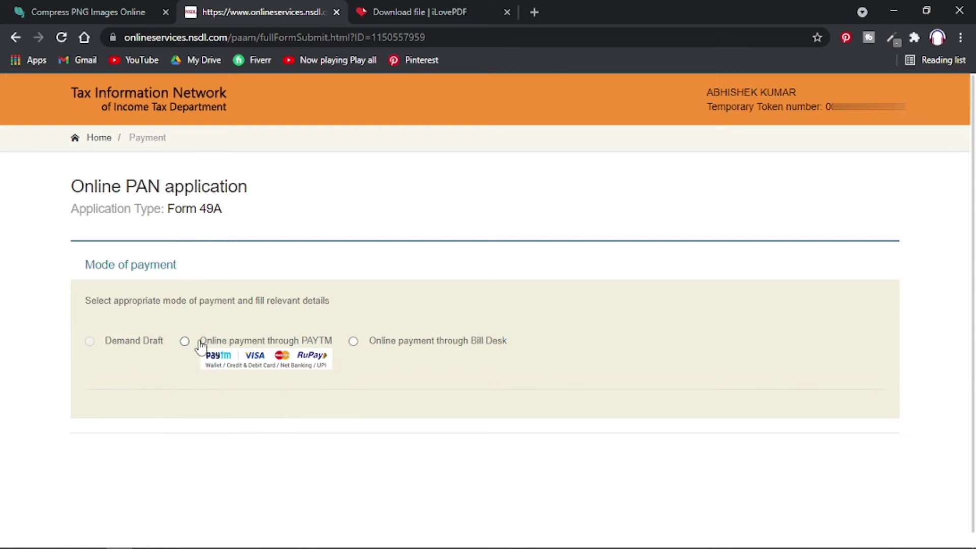
click(185, 342)
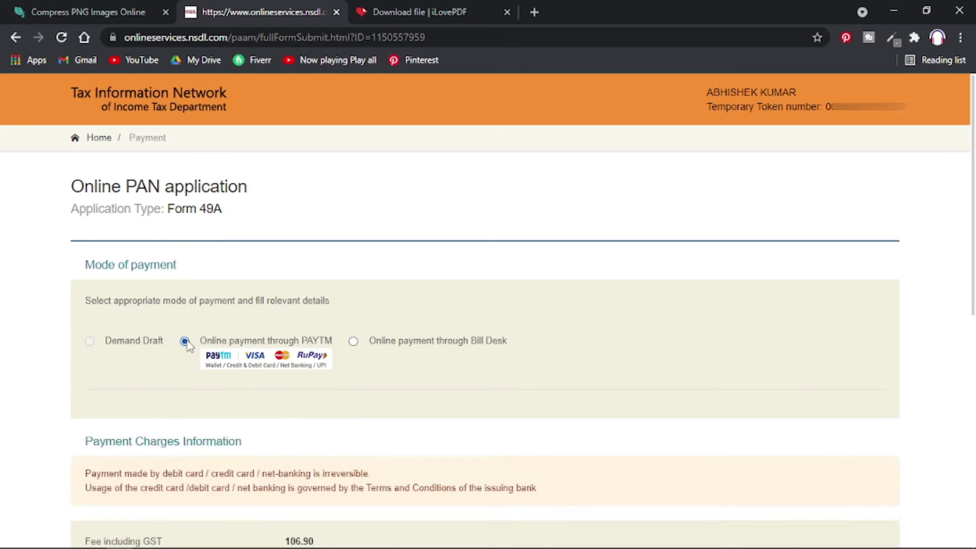
scroll(309, 442, down, 10)
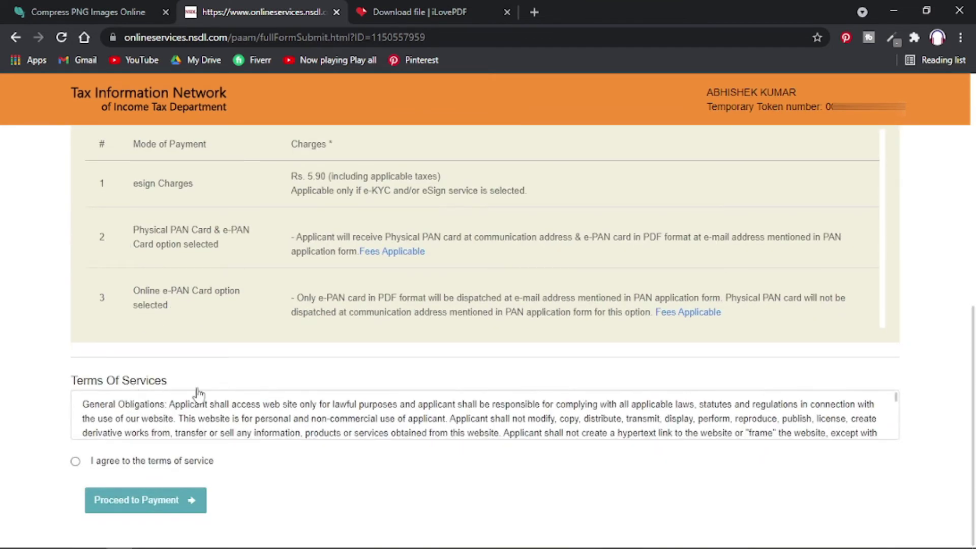
click(78, 463)
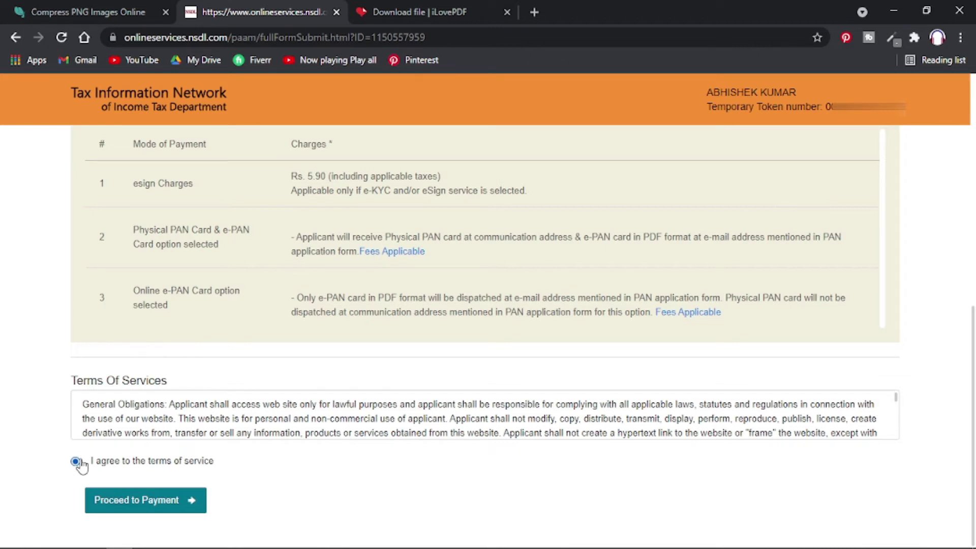
click(163, 501)
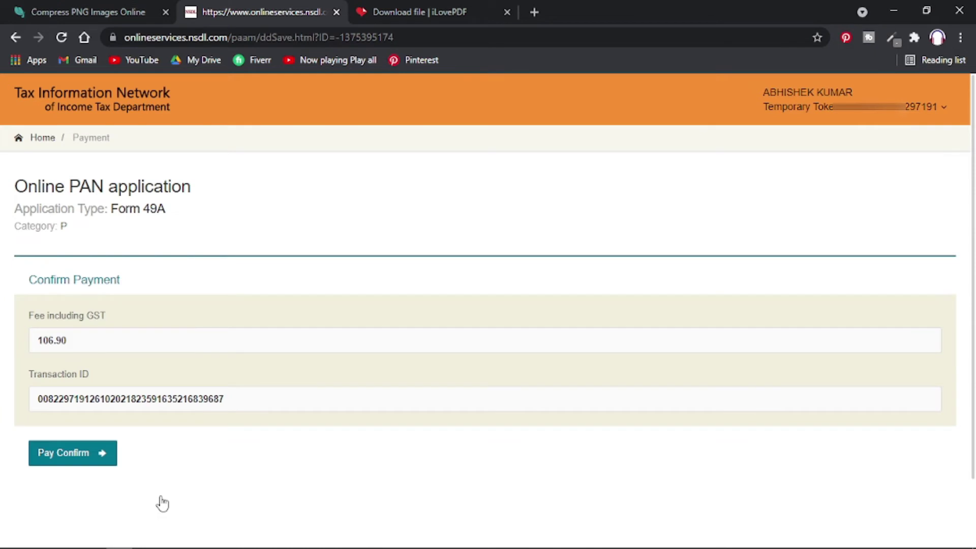
click(101, 455)
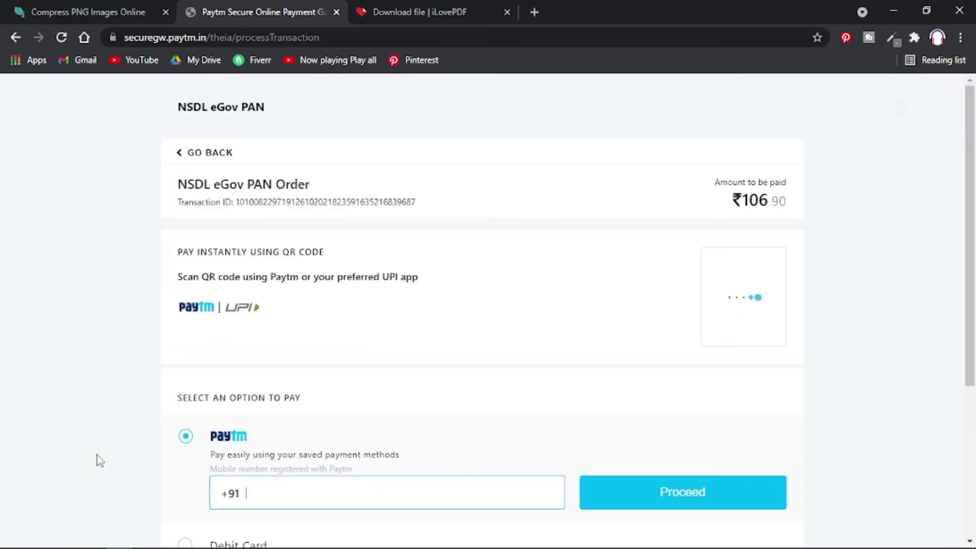
Pay the ₹106.90 fee by UPI using the applicant's UPI address.
scroll(100, 460, down, 1)
scroll(100, 461, down, 1)
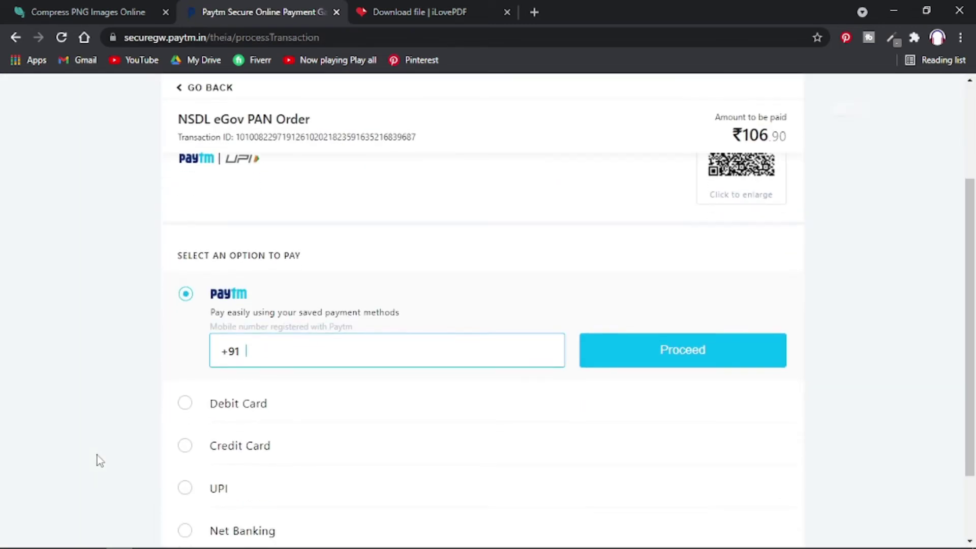
click(196, 451)
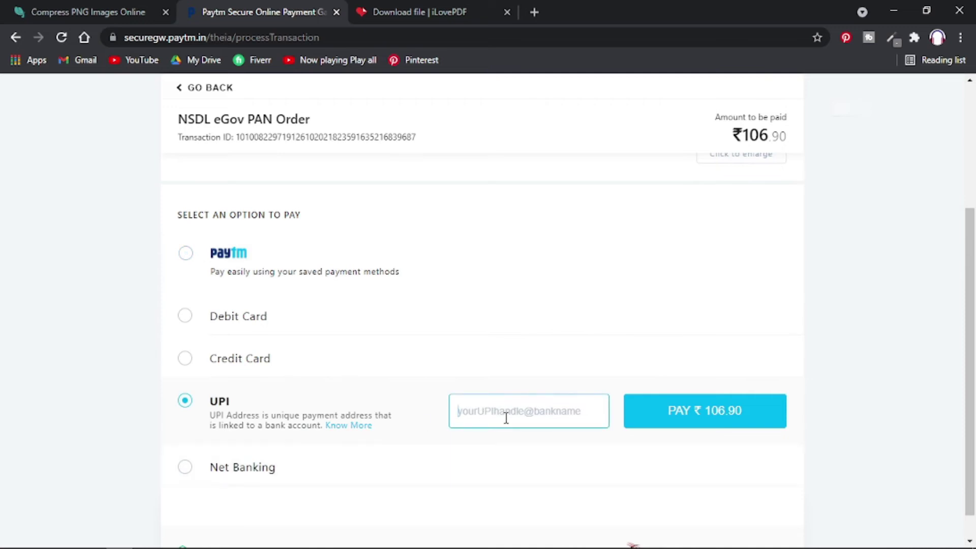
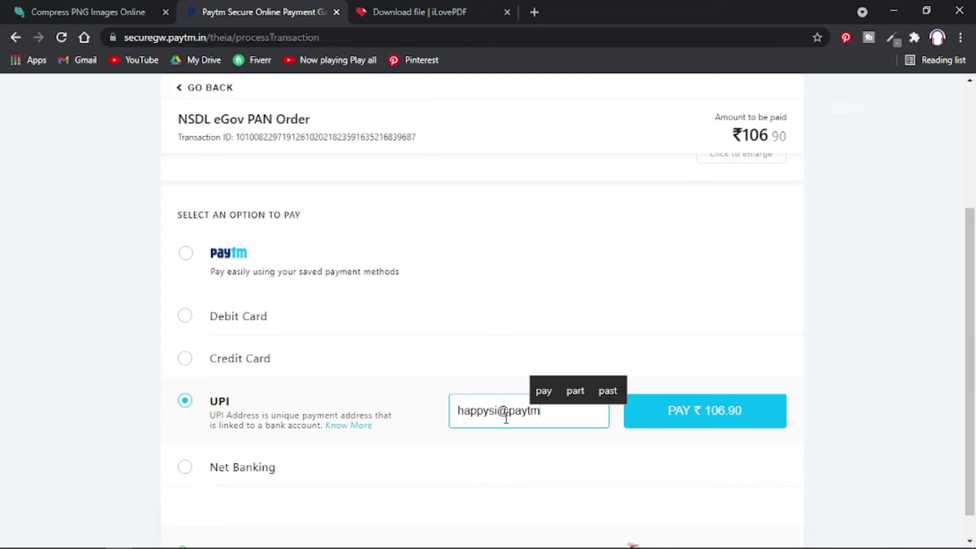
click(696, 411)
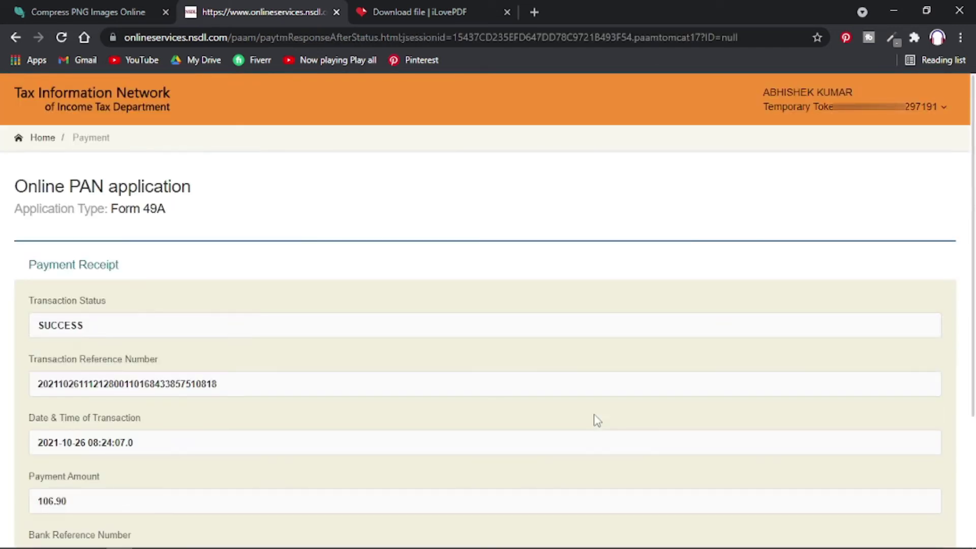
Switch to the Compress PNG Images Online tab showing Happy Pan.png compressed by 68%.
click(80, 9)
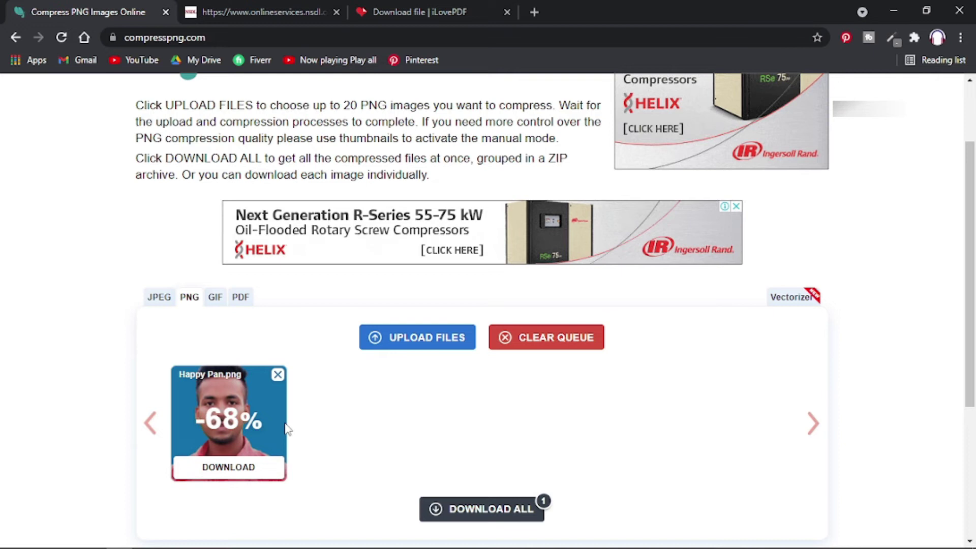
Review iLovePDF's 97% compression result (2.62 MB to 81.47 KB), then go back to the NSDL receipt.
click(419, 9)
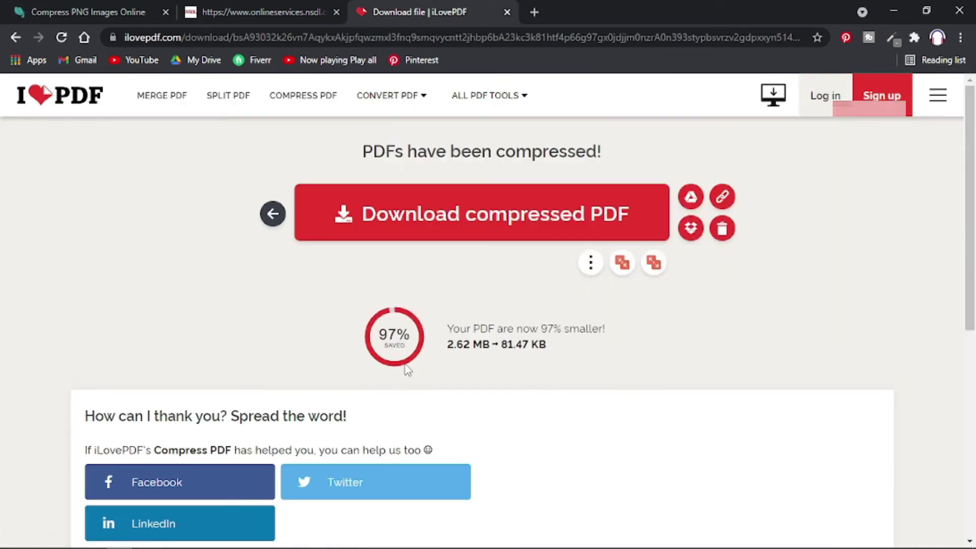
drag(447, 348, 557, 352)
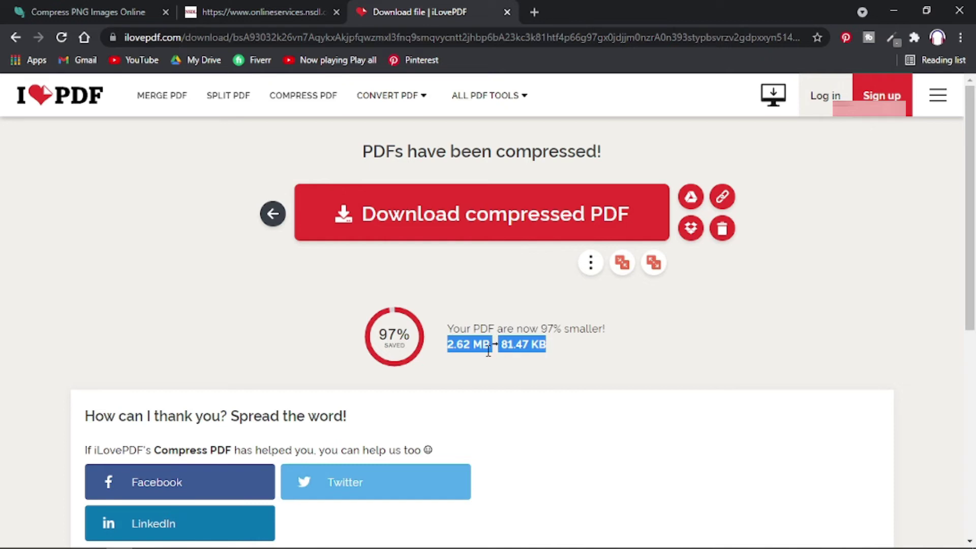
click(508, 348)
click(261, 12)
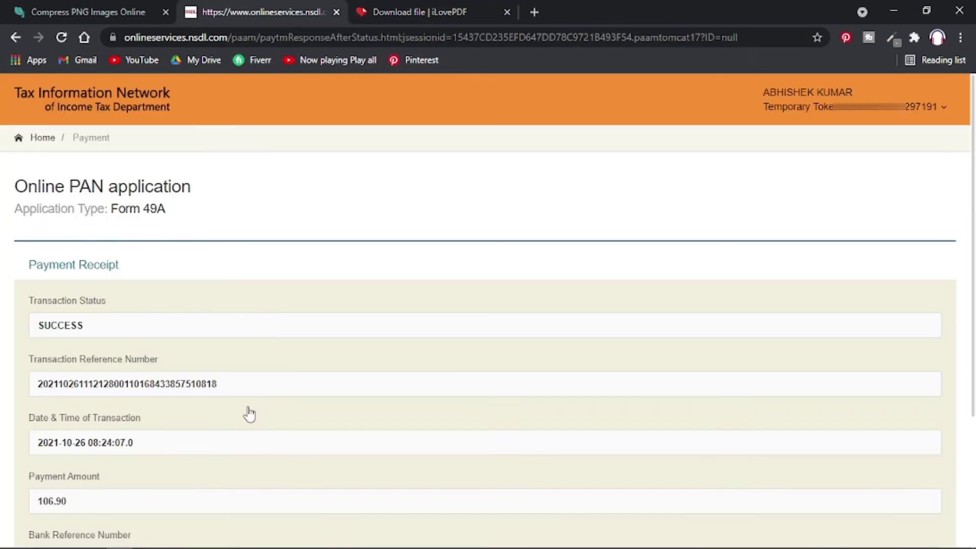
Continue past the SUCCESS payment receipt, tick the Aadhaar e-signing consent, authenticate, and continue.
scroll(249, 414, down, 4)
click(61, 451)
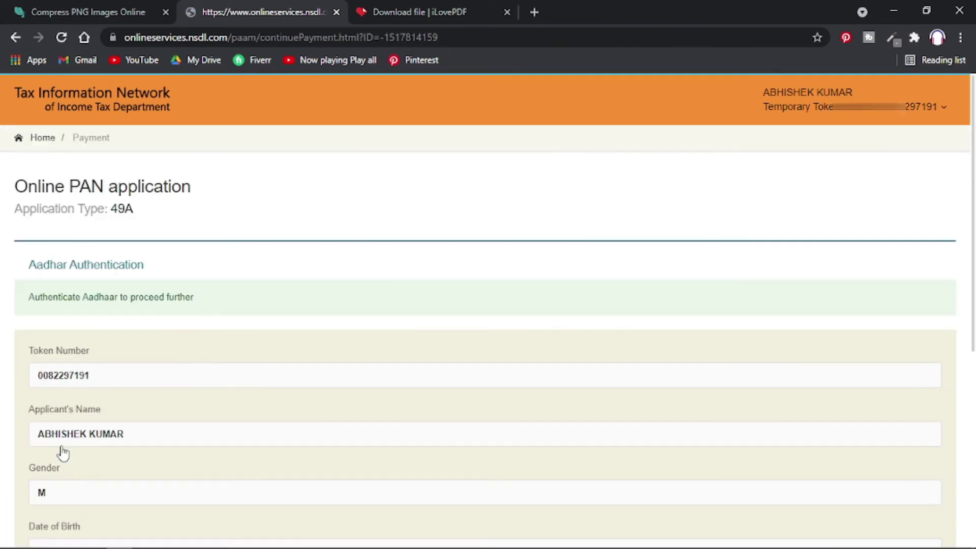
scroll(61, 450, down, 3)
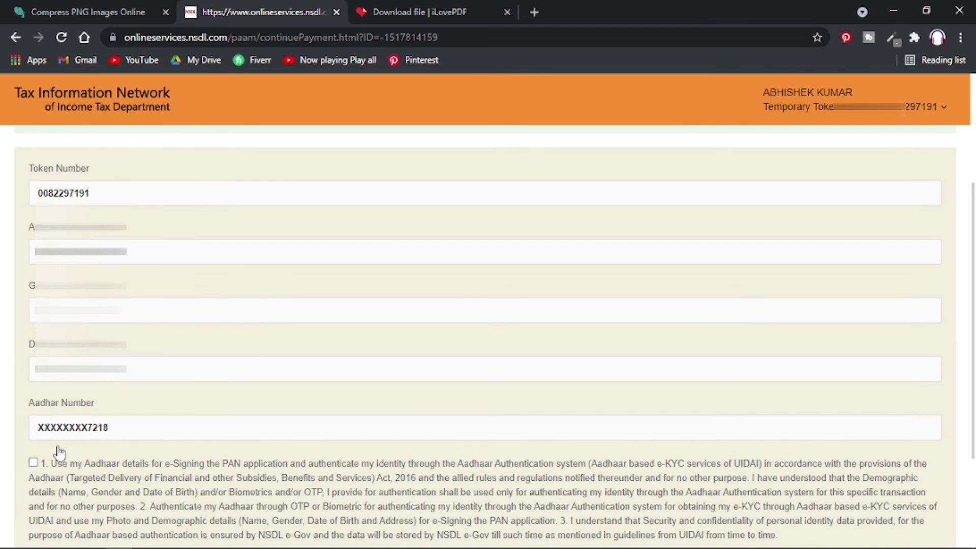
scroll(59, 447, down, 3)
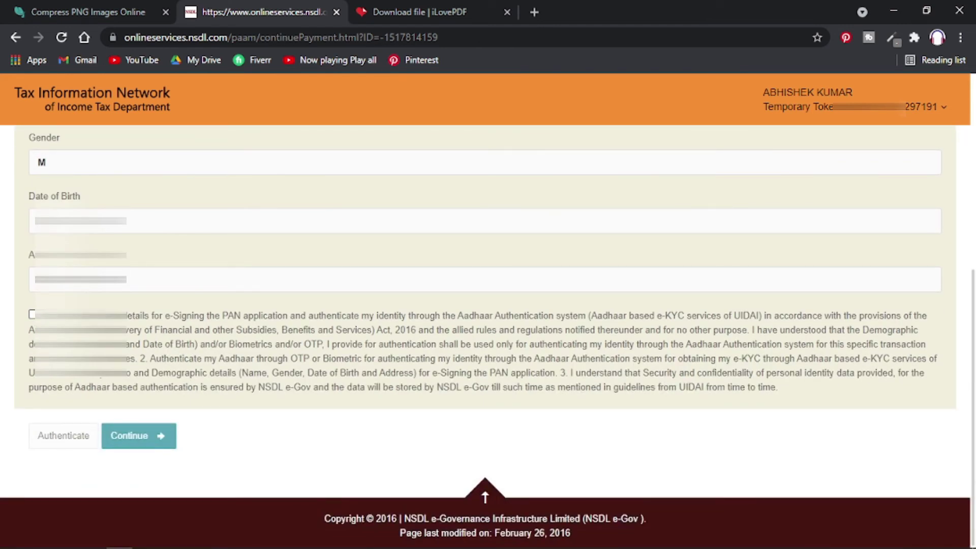
click(32, 314)
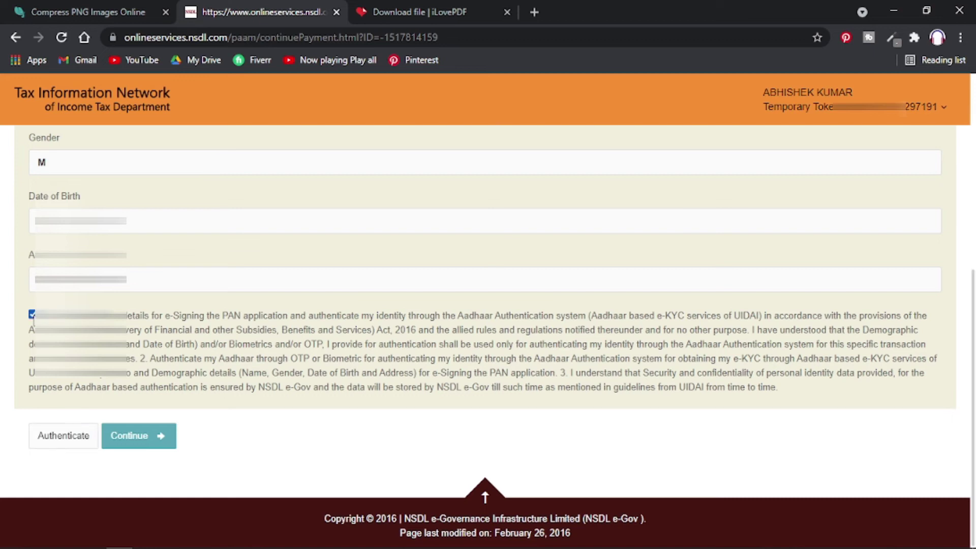
click(70, 437)
click(111, 440)
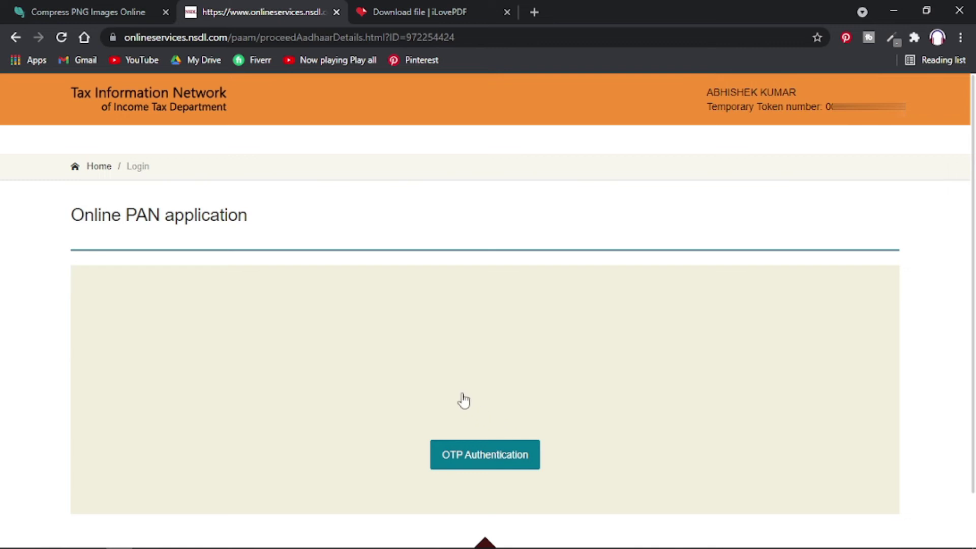
Choose OTP Authentication, submit the Aadhaar OTP, then proceed with Continue with eSign.
click(505, 460)
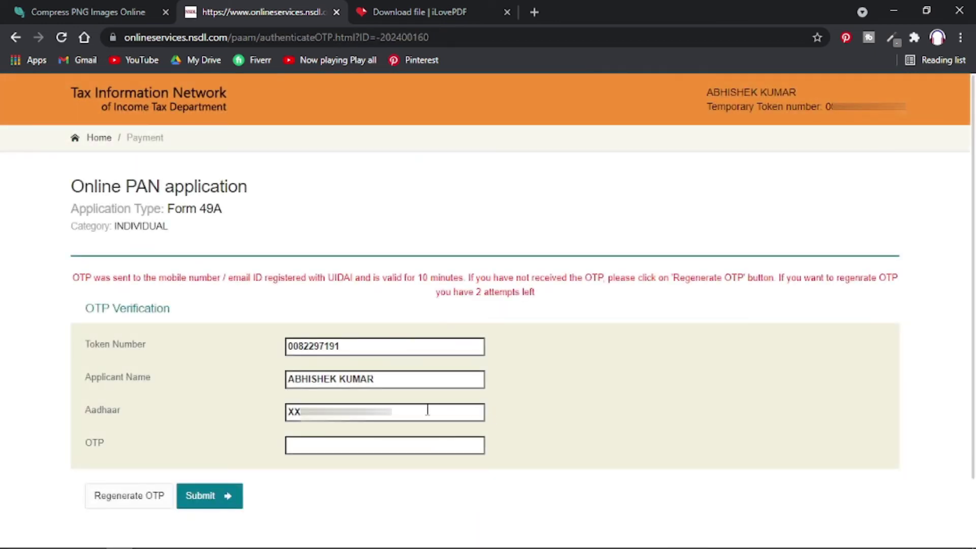
click(377, 443)
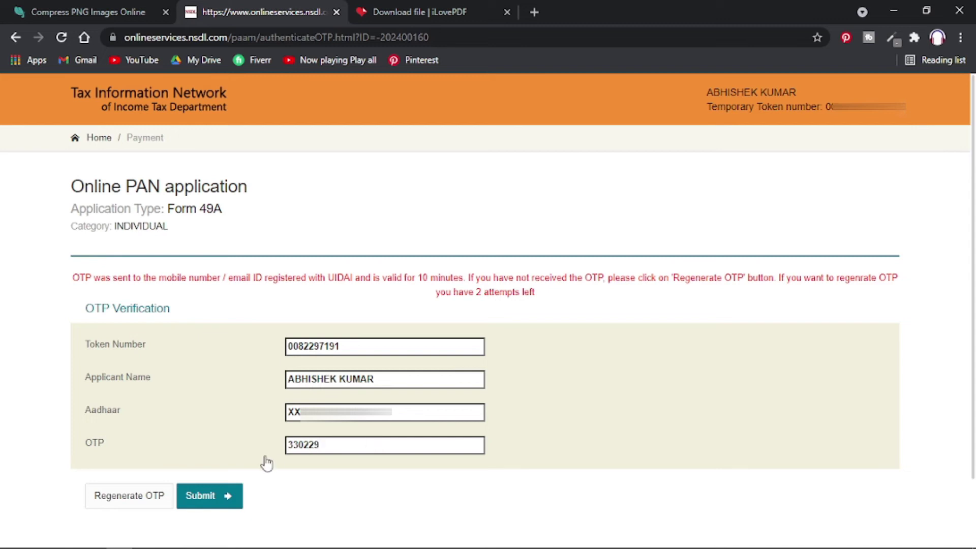
click(232, 503)
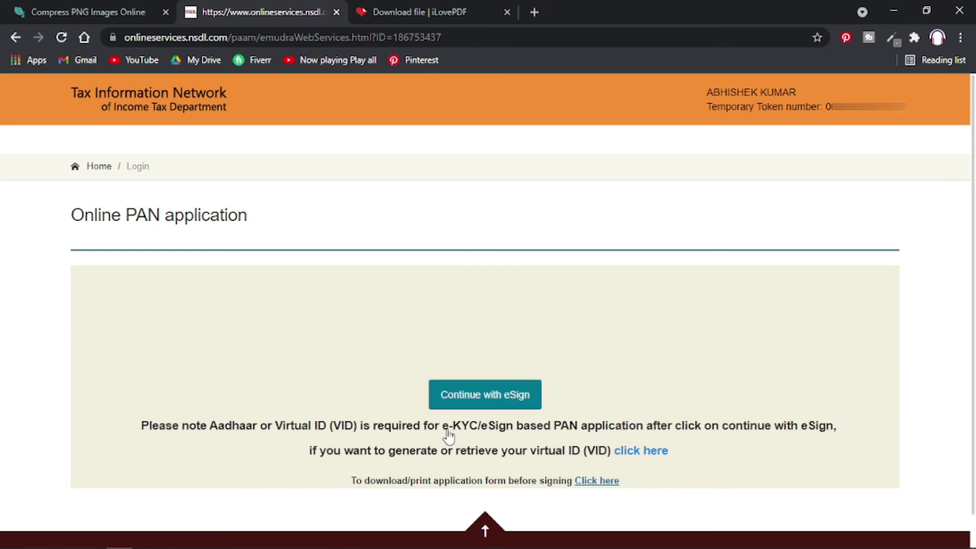
click(498, 394)
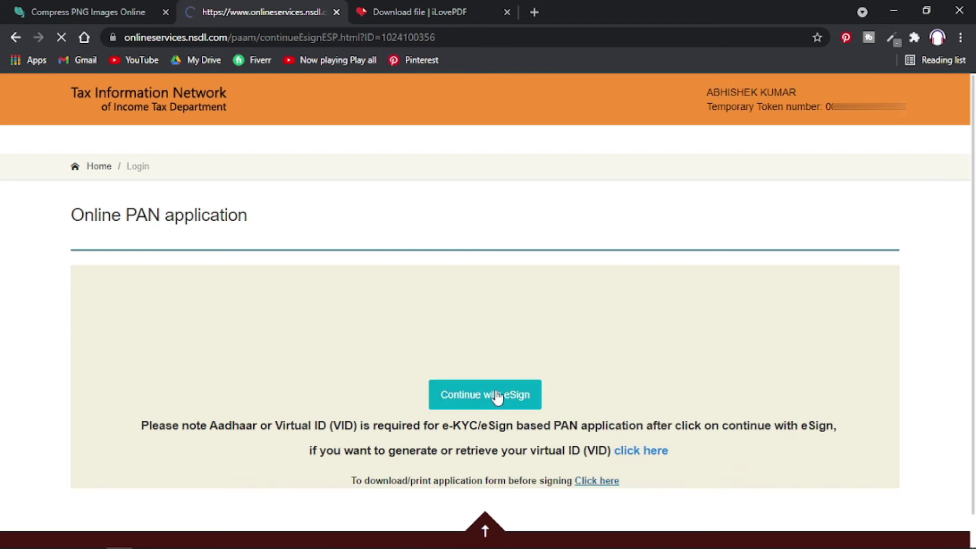
Authorise NSDL e-Sign and enter the Aadhaar or virtual ID, correcting its last digit.
click(239, 179)
click(328, 386)
key(ctrl+v)
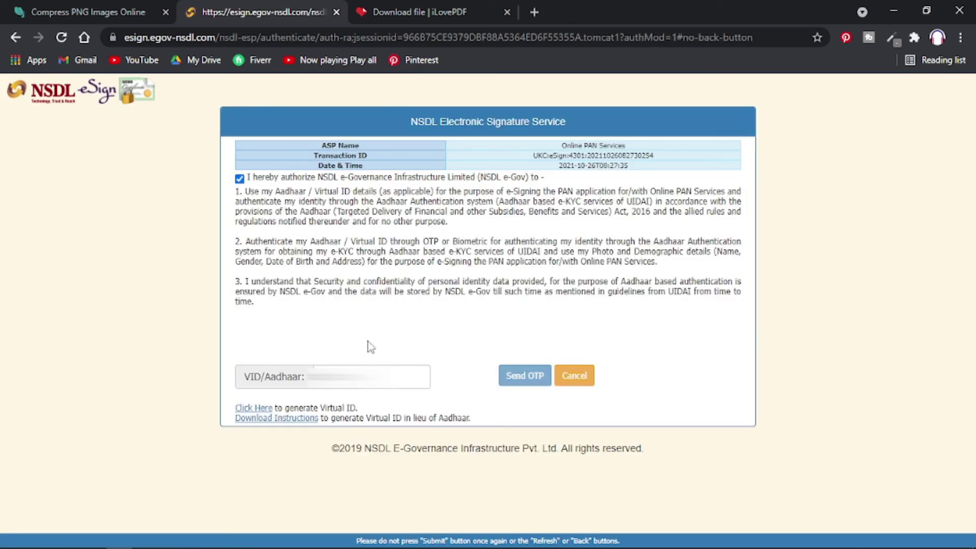
click(351, 388)
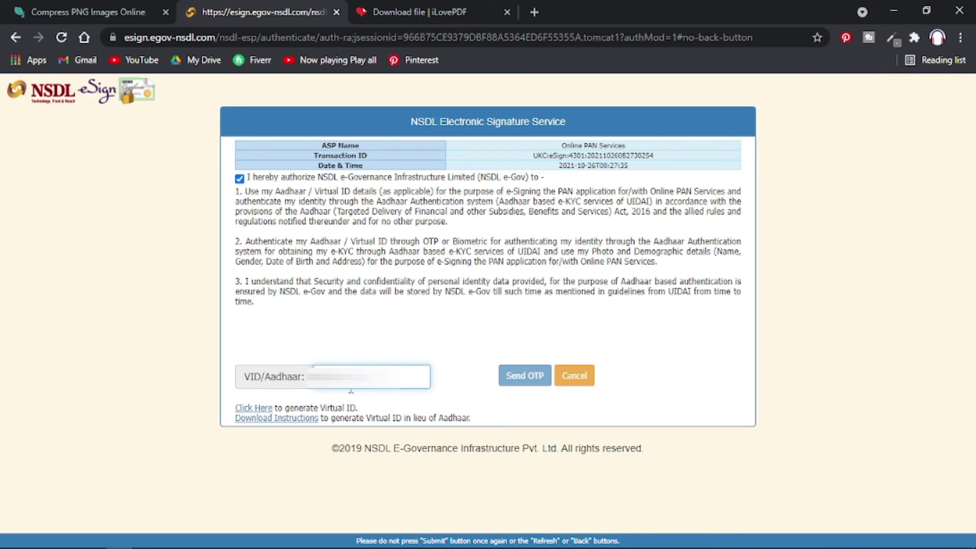
key(BackSpace)
key(BackSpace)
key(BackSpace)
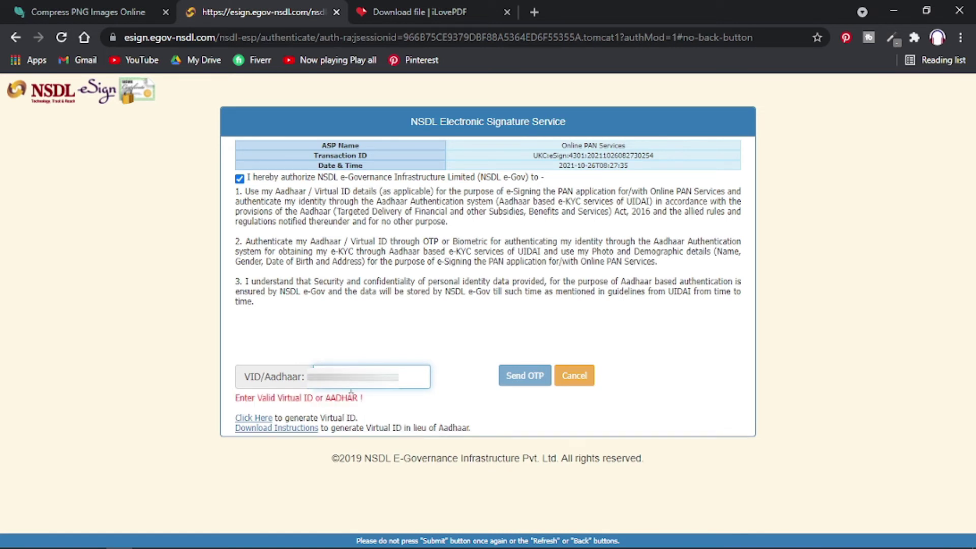
text(0)
Request the e-sign OTP, enter and verify it, and decline saving the password.
click(525, 375)
click(339, 387)
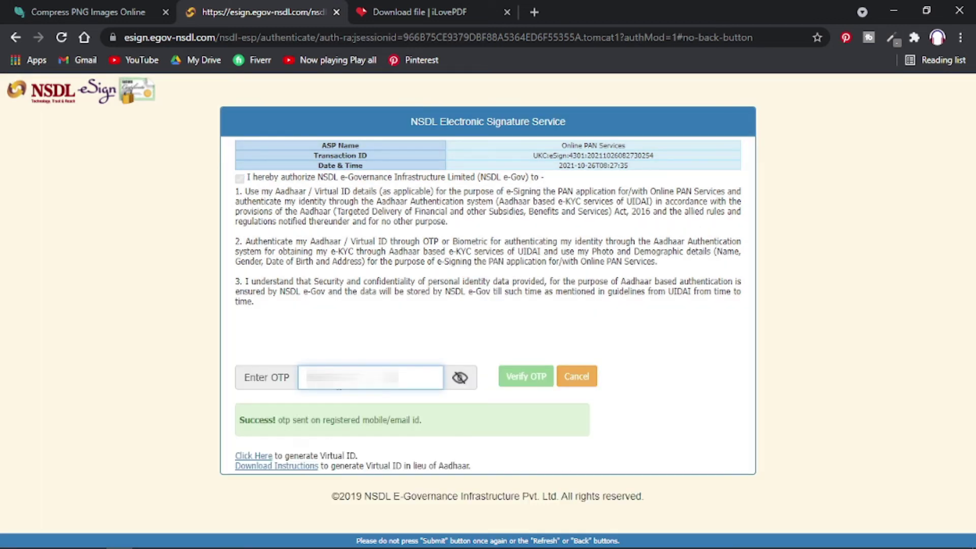
text(•••)
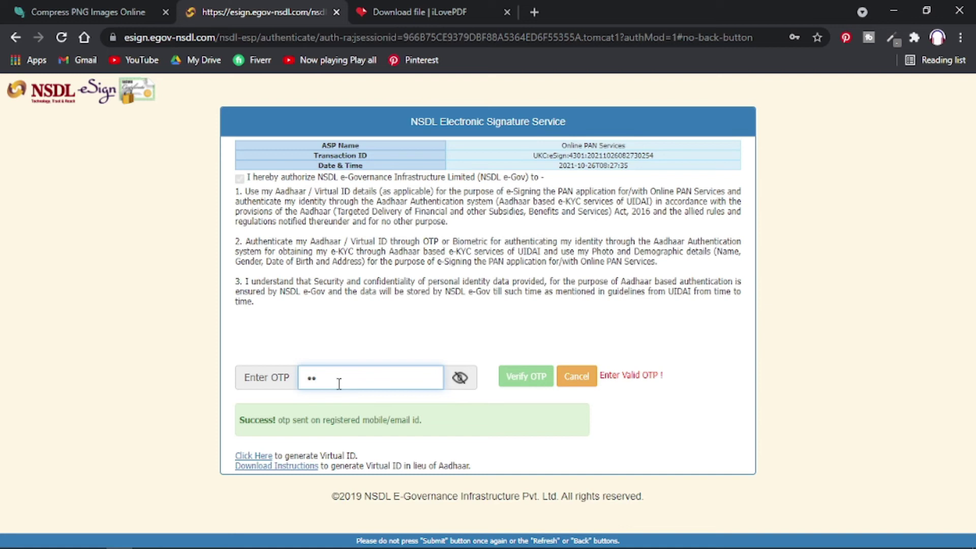
text(•••)
click(510, 382)
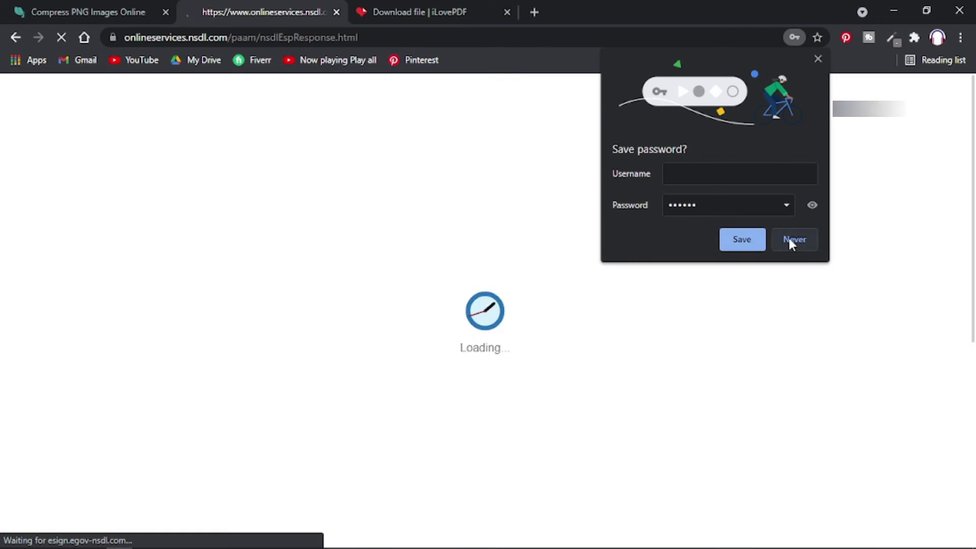
click(790, 240)
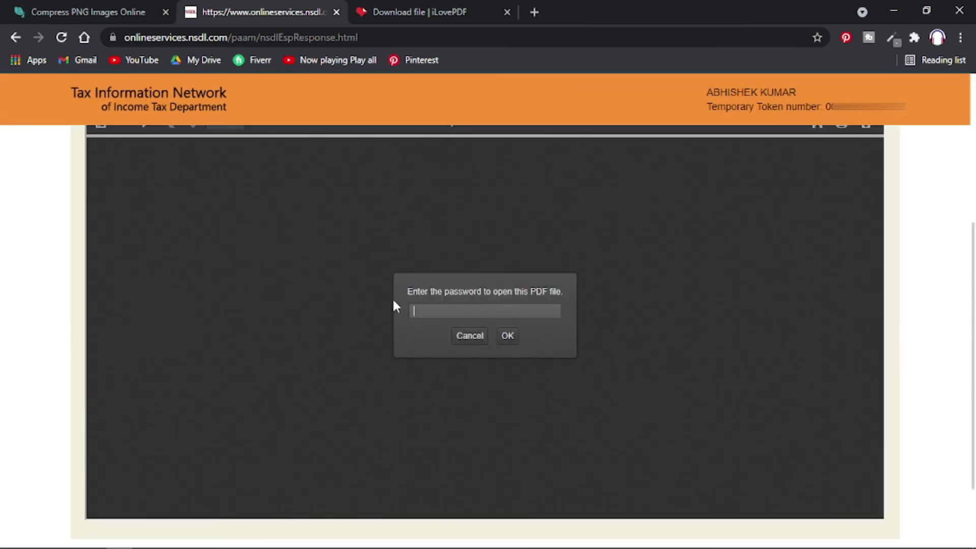
Unlock the acknowledgement PDF using the applicant's date of birth (DDMMYYYY) as password.
scroll(546, 280, up, 5)
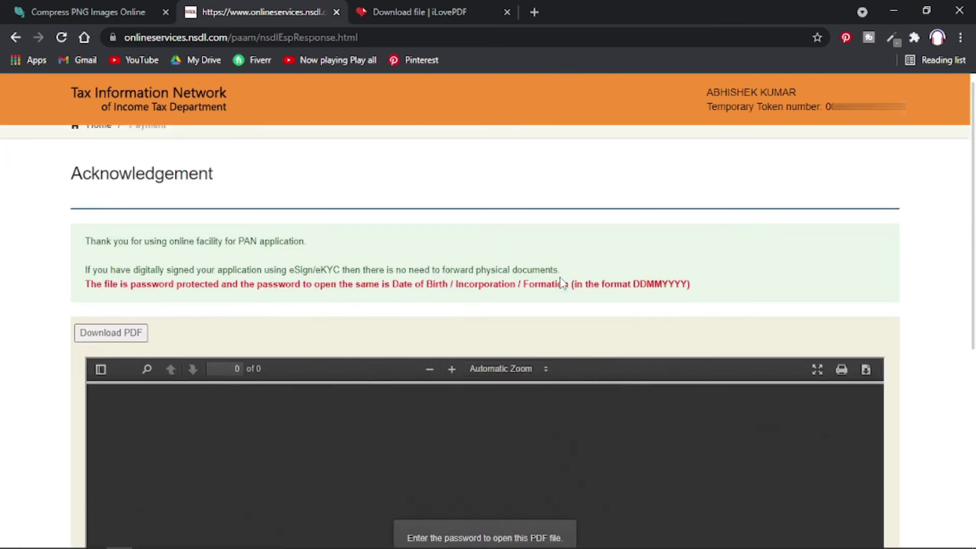
scroll(565, 467, down, 1)
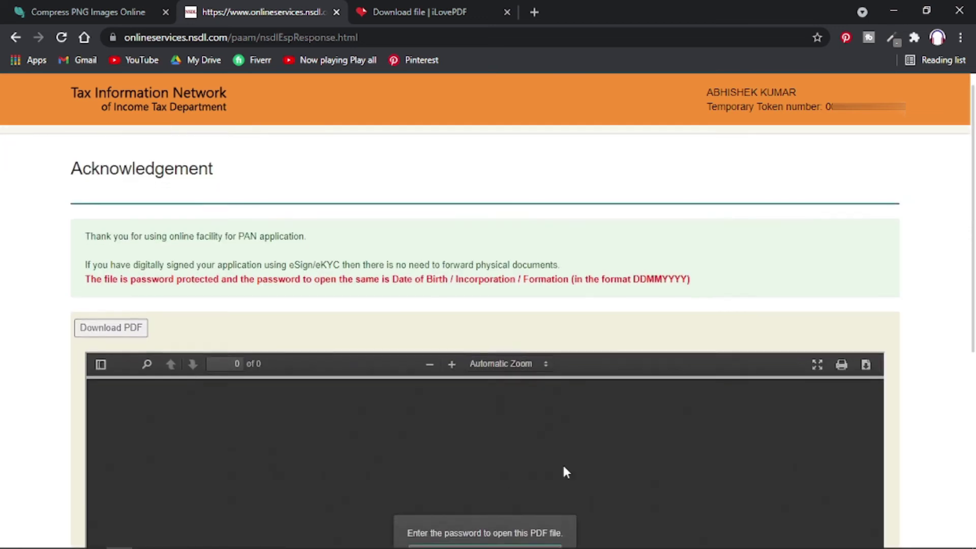
scroll(326, 346, up, 1)
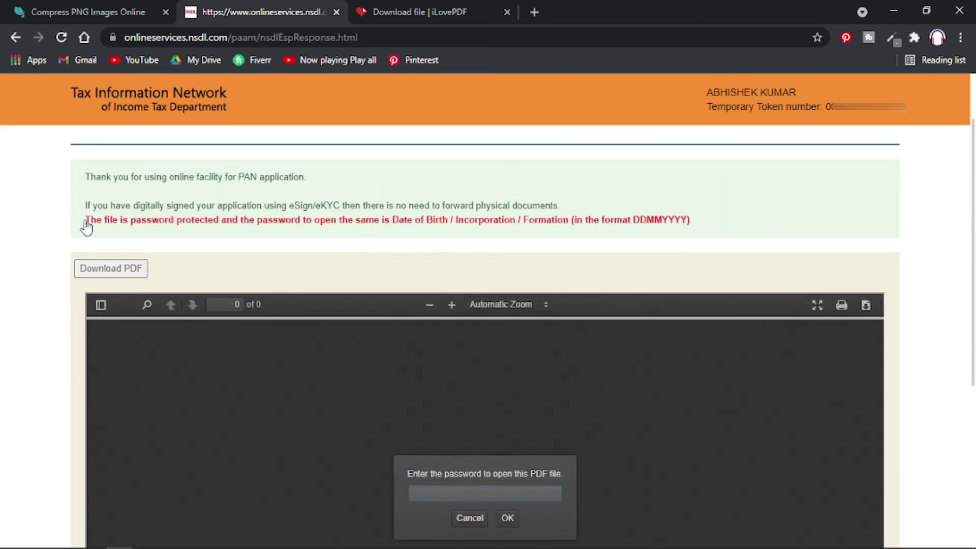
triple_click(538, 224)
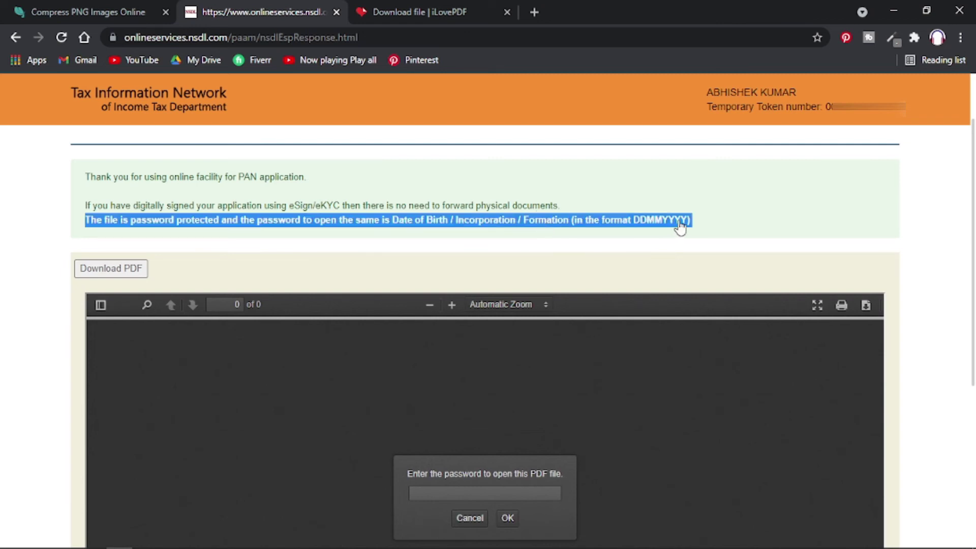
click(696, 242)
triple_click(643, 227)
click(654, 229)
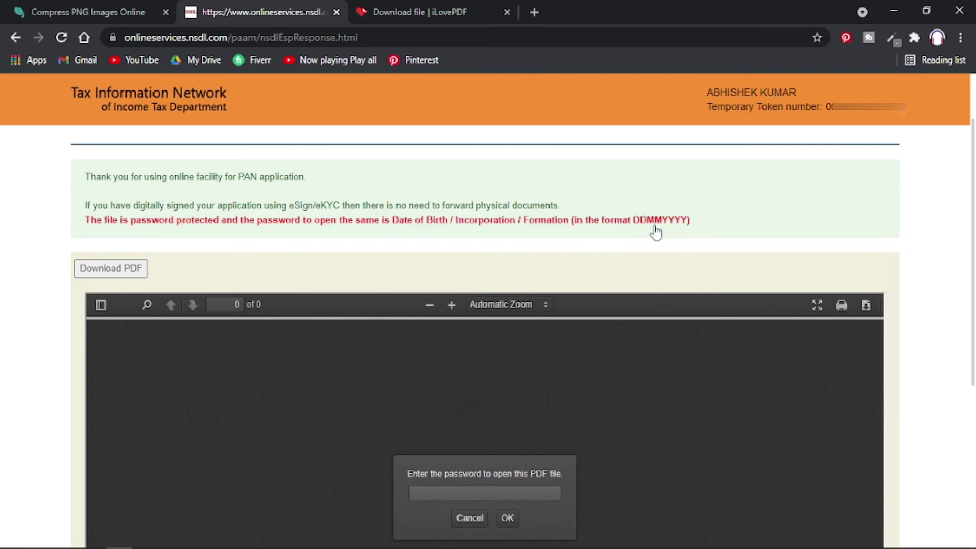
click(493, 498)
text(1)
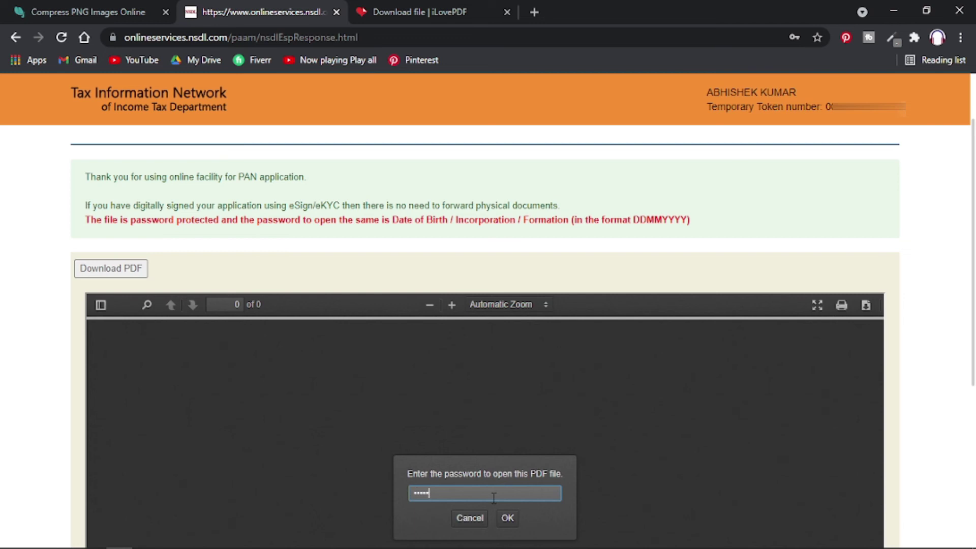
click(508, 518)
Scroll through the acknowledgement's 3 pages and download the PDF.
scroll(507, 518, down, 5)
scroll(508, 432, down, 10)
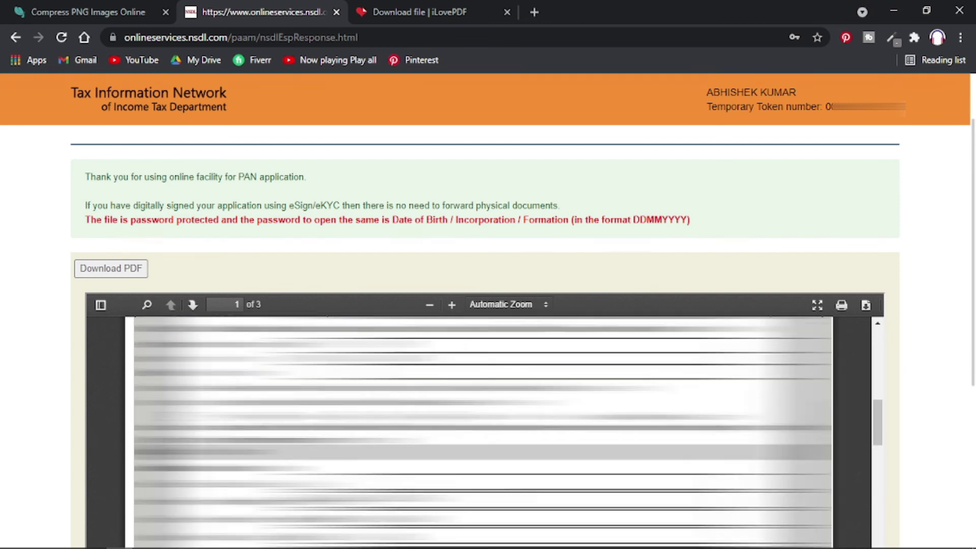
scroll(509, 432, down, 3)
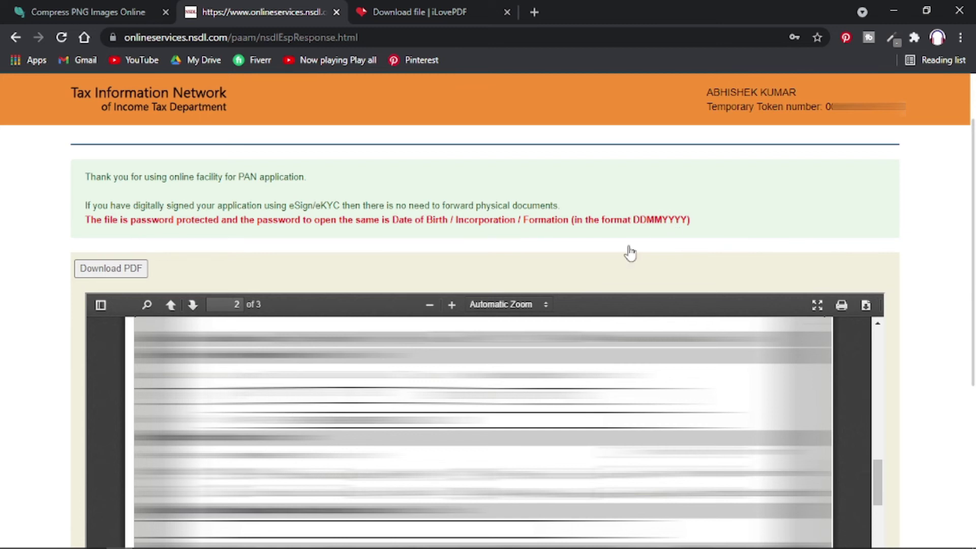
scroll(483, 432, down, 3)
scroll(482, 432, down, 5)
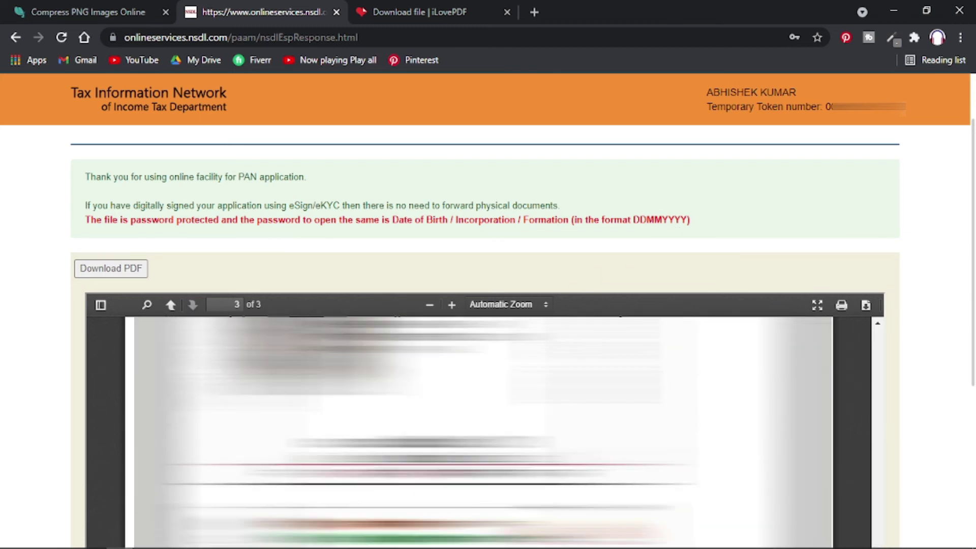
scroll(483, 432, up, 10)
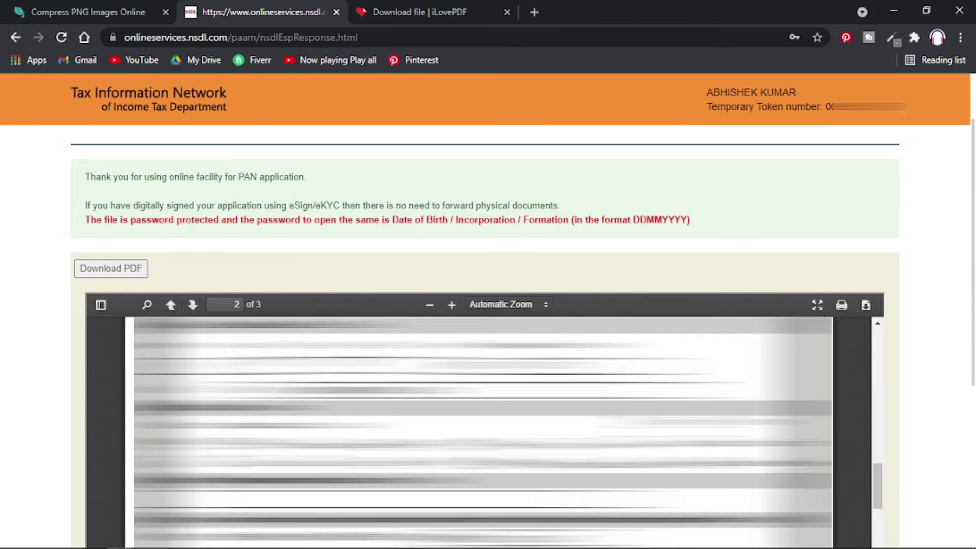
click(110, 269)
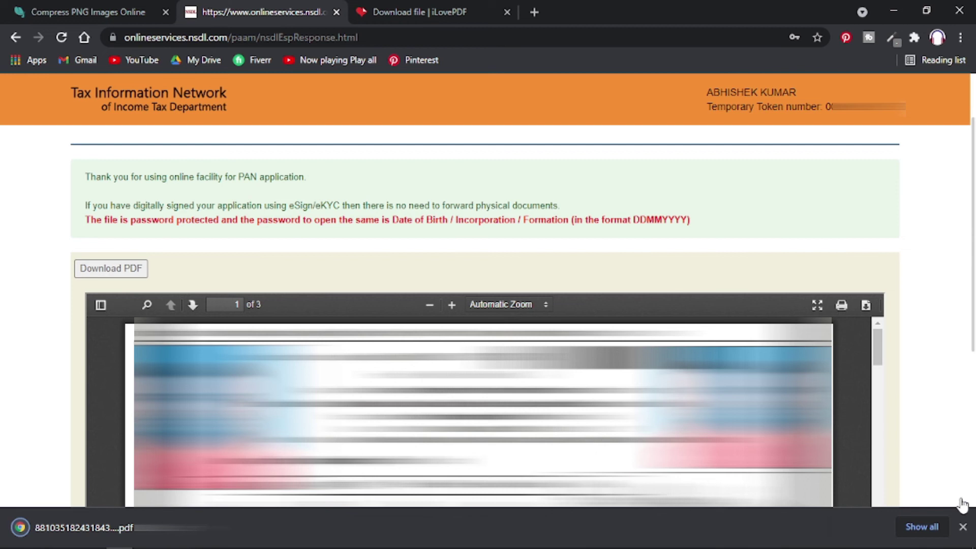
click(962, 528)
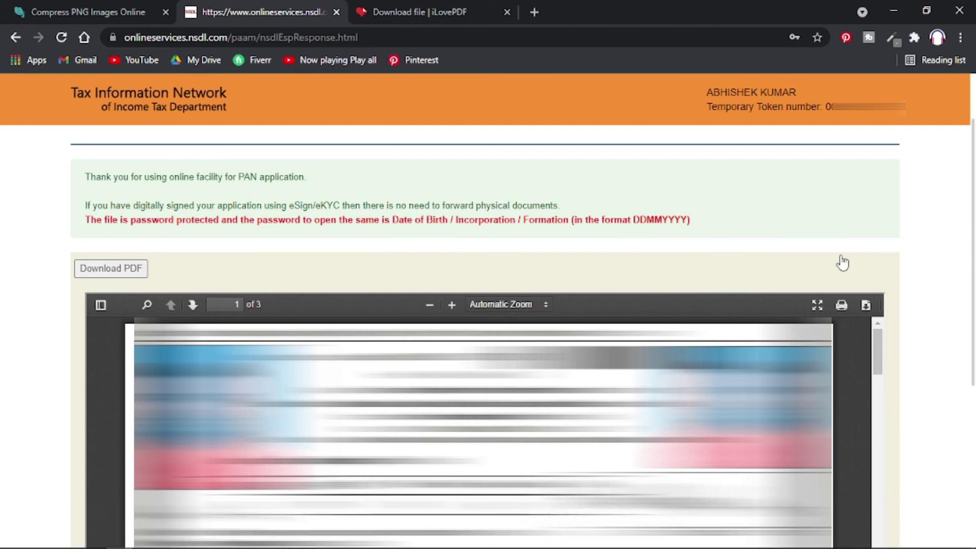